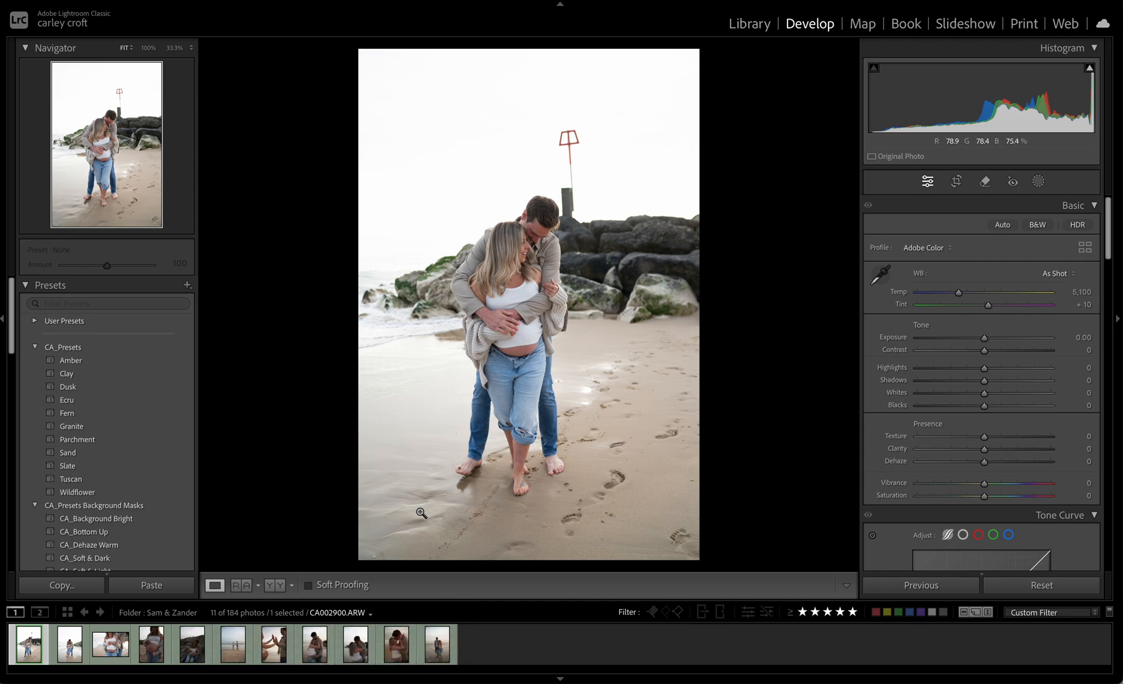
Apply the Tuscan preset to the beach couple photo and set its exposure to −0.95
mouse_move(112, 670)
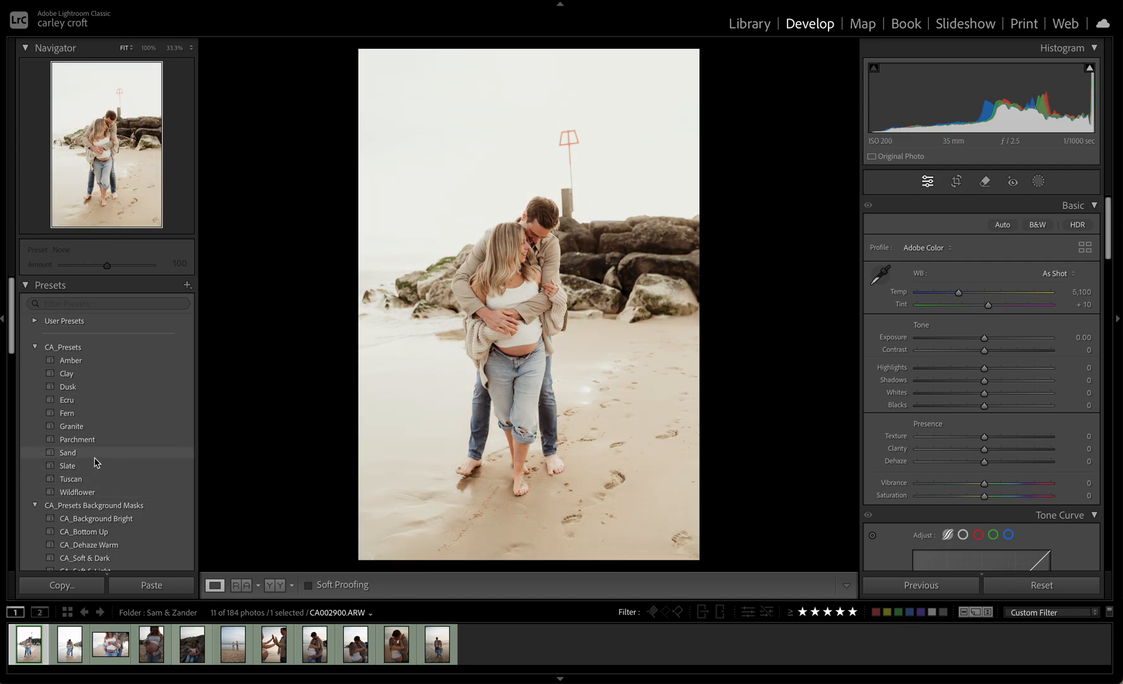
left_click(83, 484)
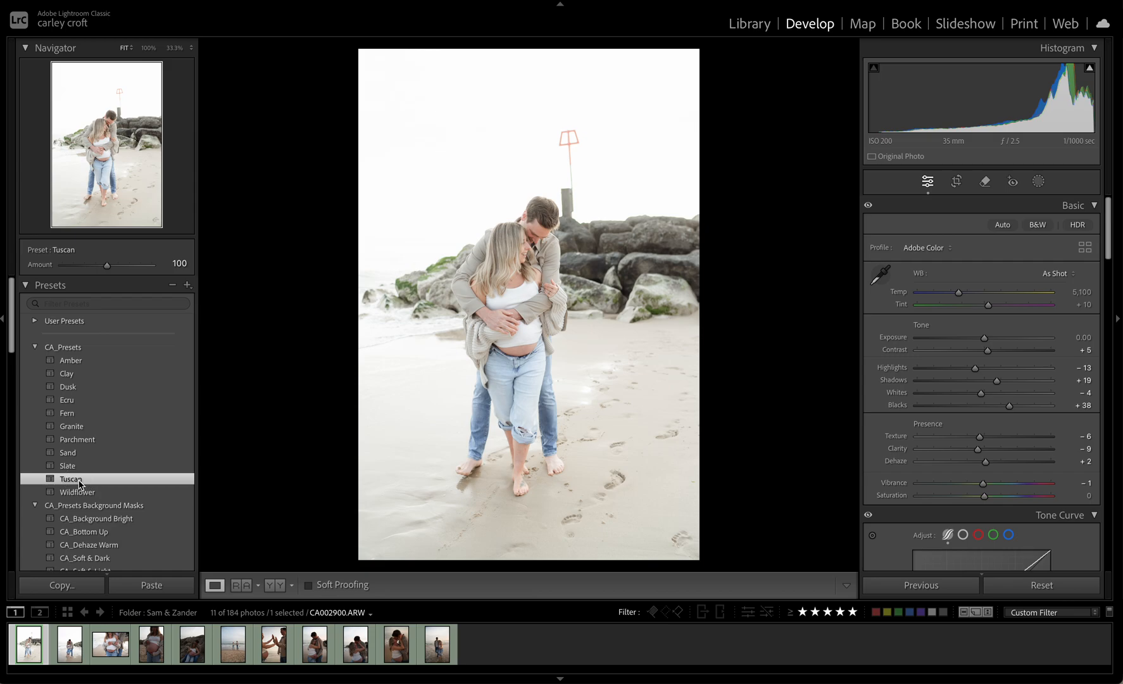
left_click_drag(984, 338, 973, 342)
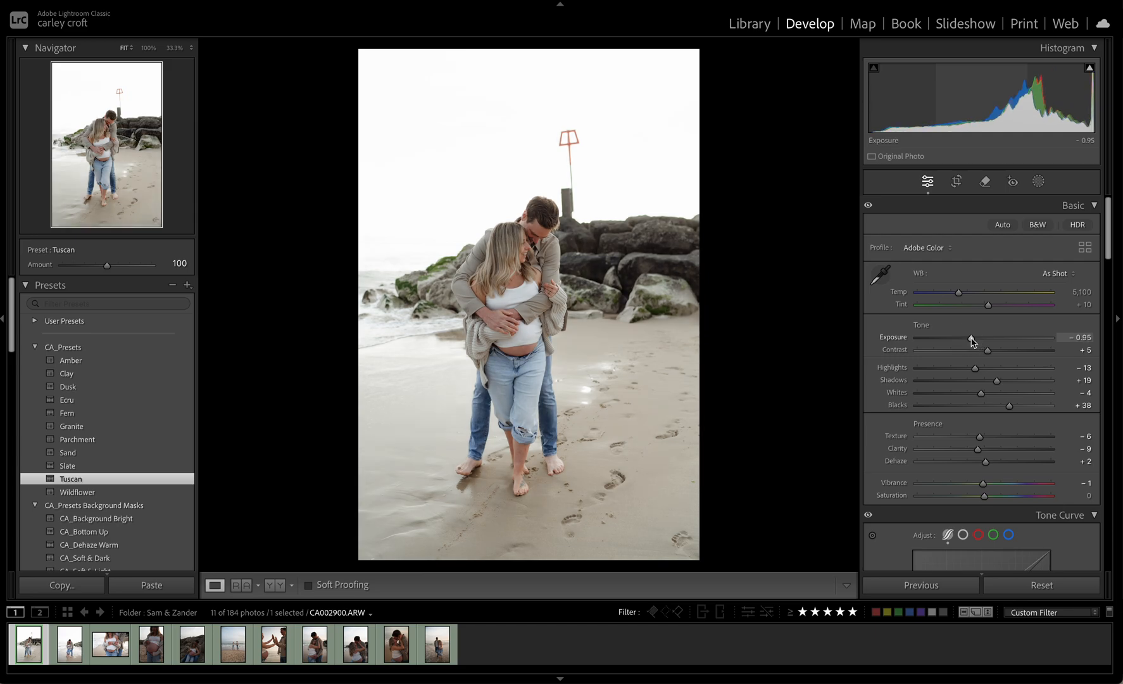
Warm the photo's custom white balance to a temperature of 5,800
left_click(880, 273)
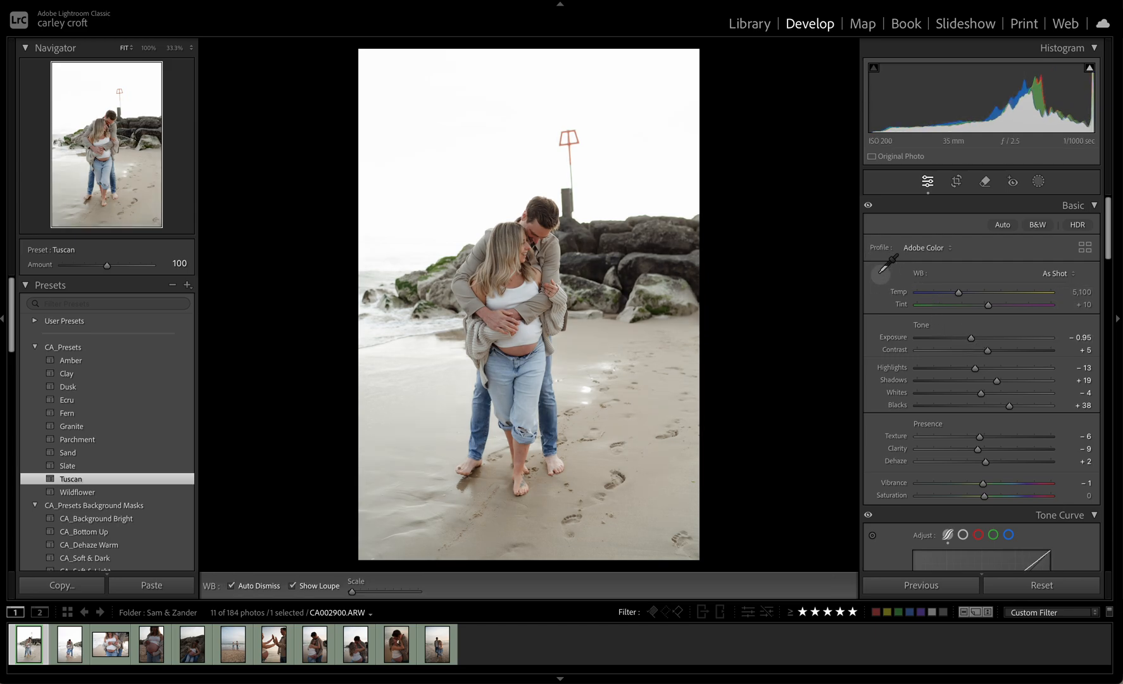
left_click(520, 298)
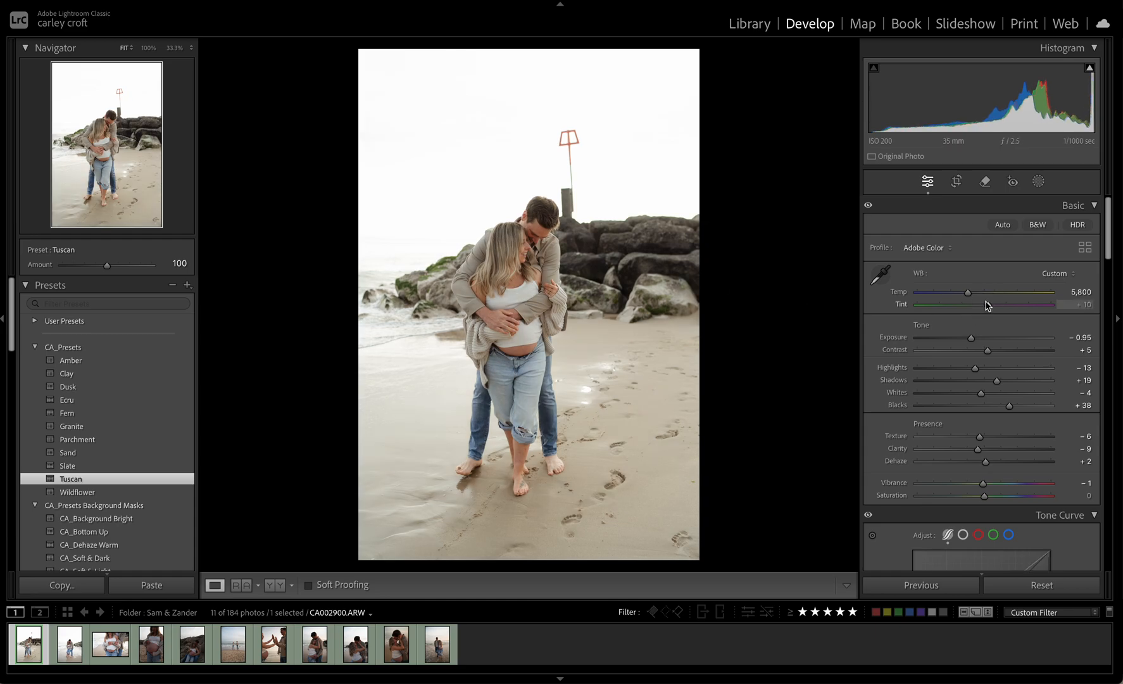
Straighten the photo to an angle of about 1.07 and tighten the crop, trimming the photo's lower and right edges
left_click(957, 181)
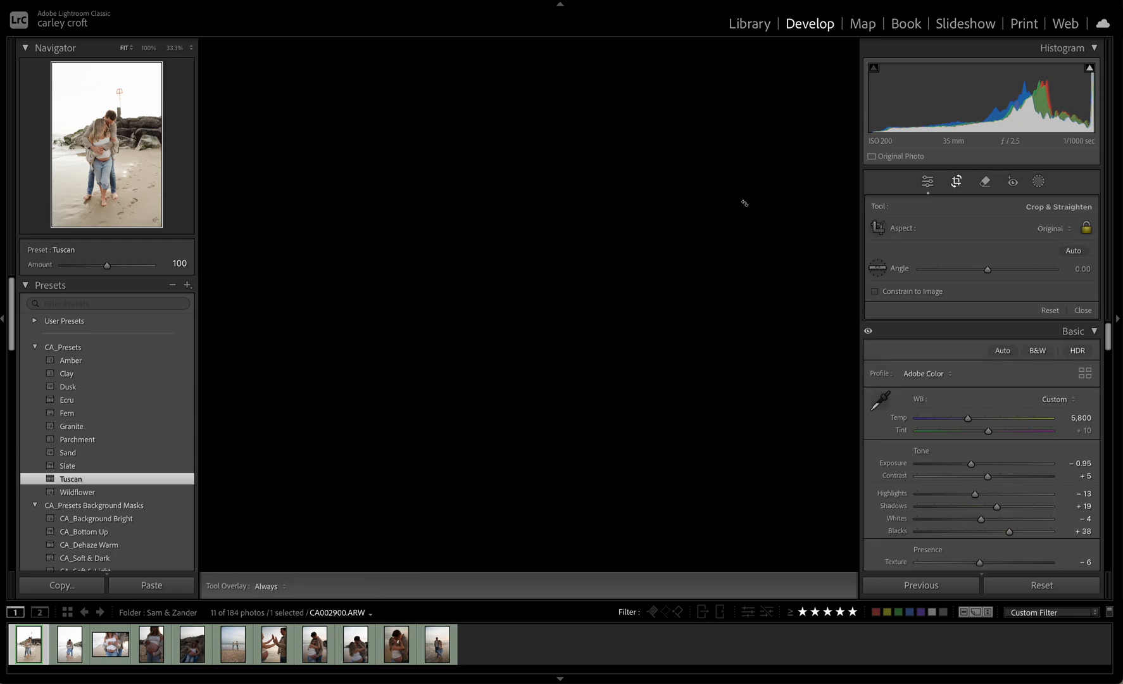
left_click_drag(739, 141, 740, 146)
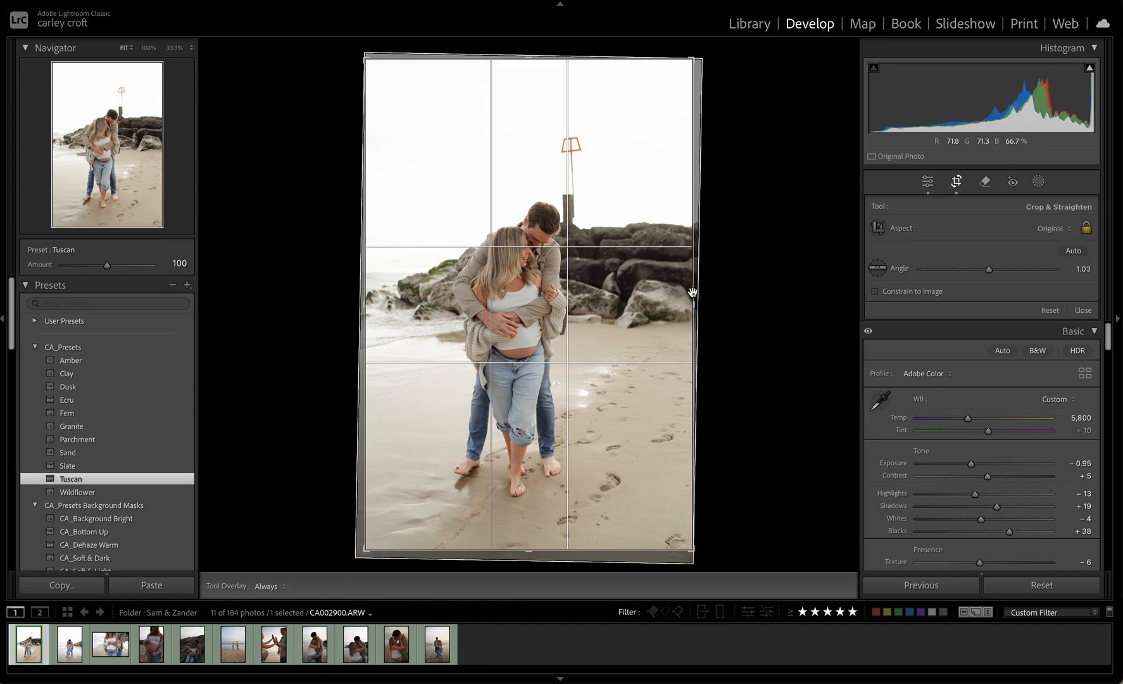
left_click_drag(693, 293, 684, 294)
left_click_drag(606, 349, 608, 399)
left_click_drag(778, 312, 778, 314)
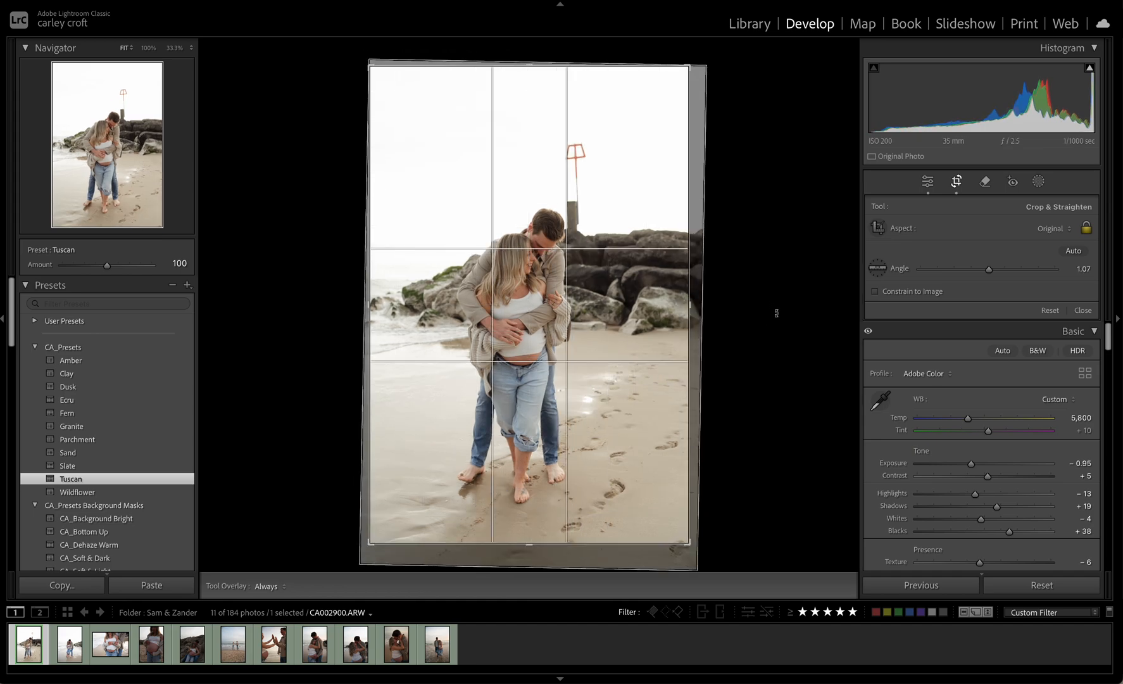
key("Return")
Remove the red beacon and its post above the rocks with the generative Remove tool at brush size 19
left_click(985, 182)
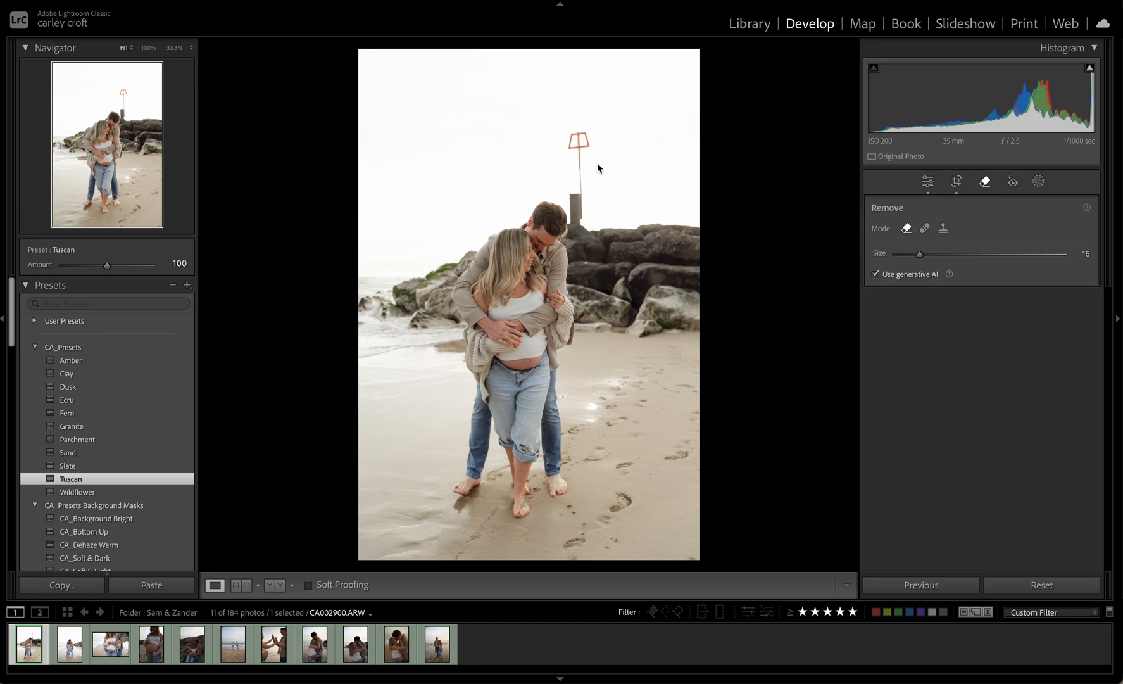
left_click_drag(575, 145, 582, 217)
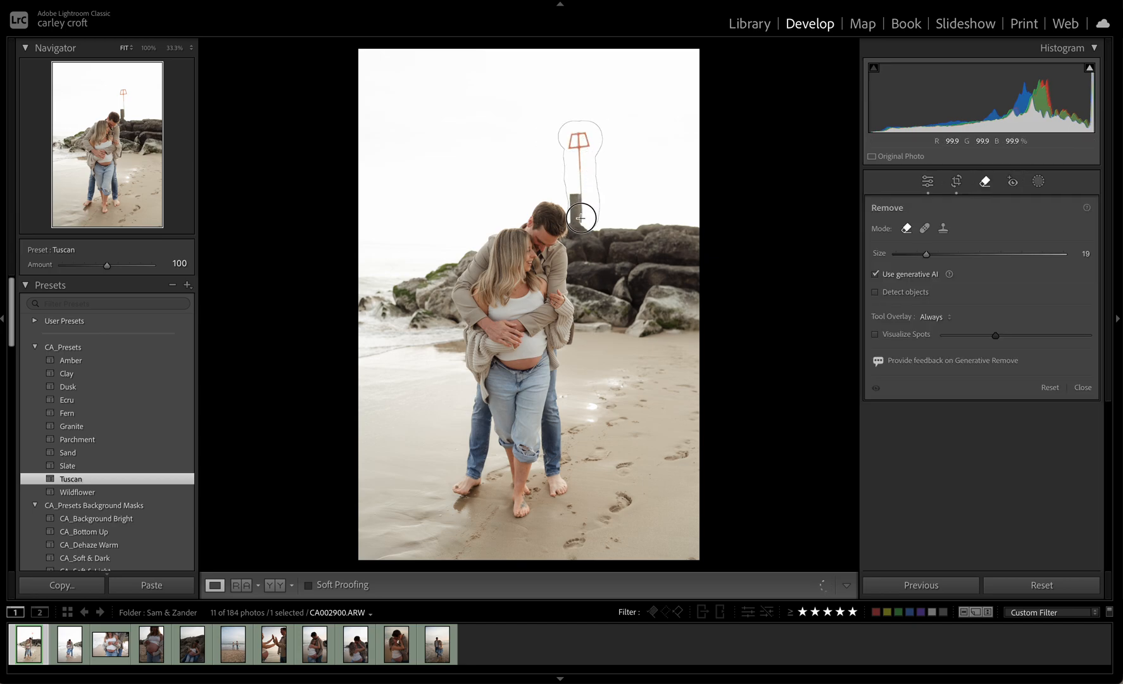
key("Return")
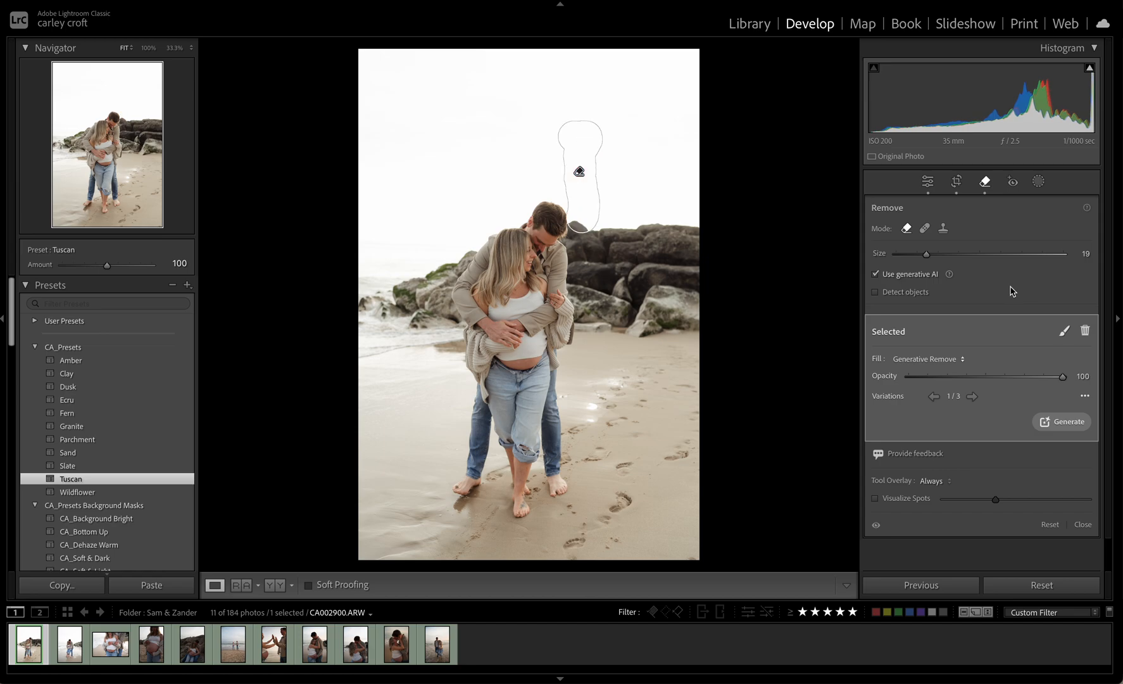
key("q")
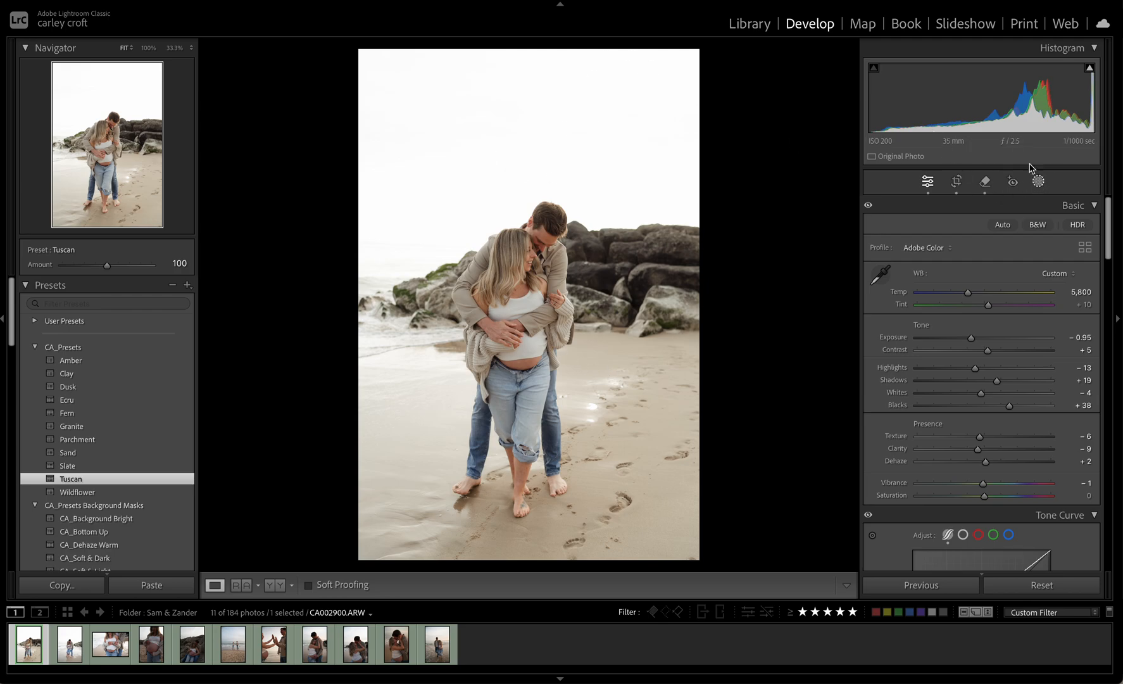
Mask the sky and set exposure to −1.28, highlights −34, shadows −26, whites 5 and temperature 4
left_click(1039, 181)
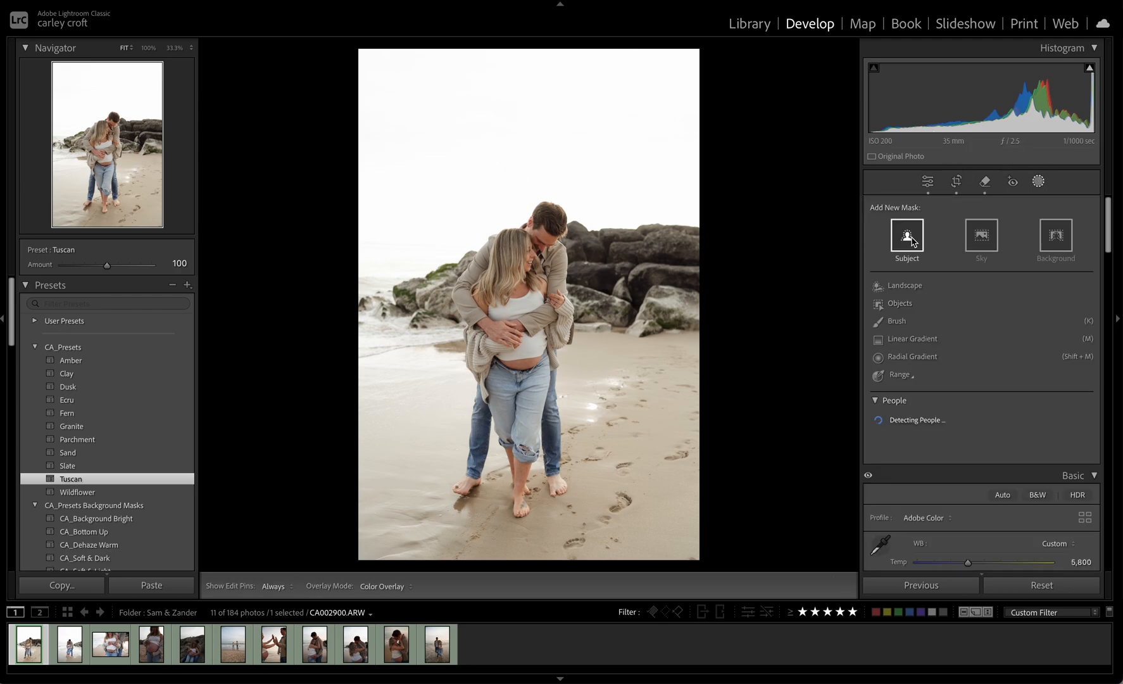
left_click(994, 237)
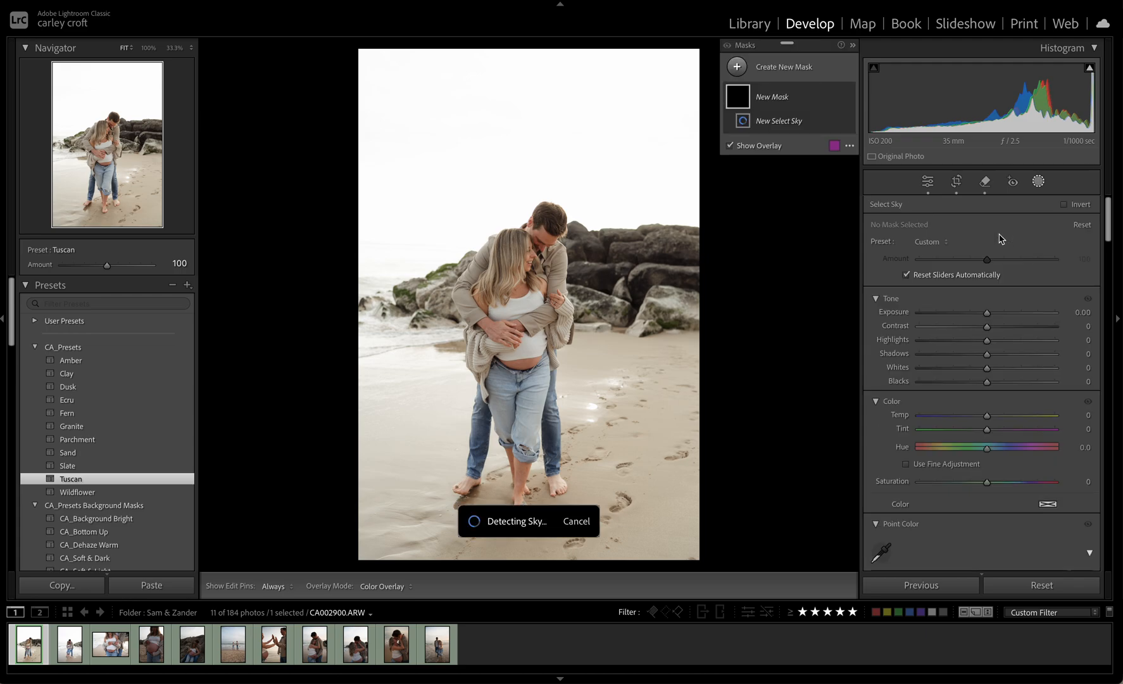
left_click_drag(987, 313, 977, 315)
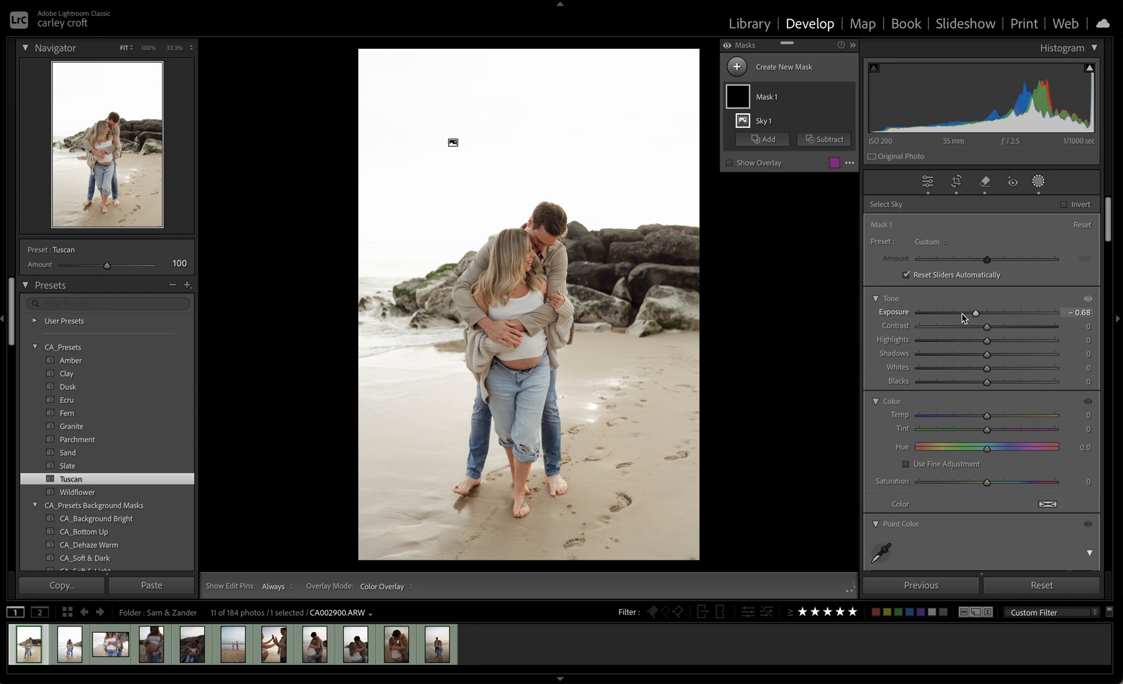
left_click_drag(962, 315, 966, 317)
mouse_move(965, 369)
left_mouse_down()
mouse_move(993, 371)
mouse_move(968, 354)
left_mouse_up()
left_click_drag(988, 416, 990, 419)
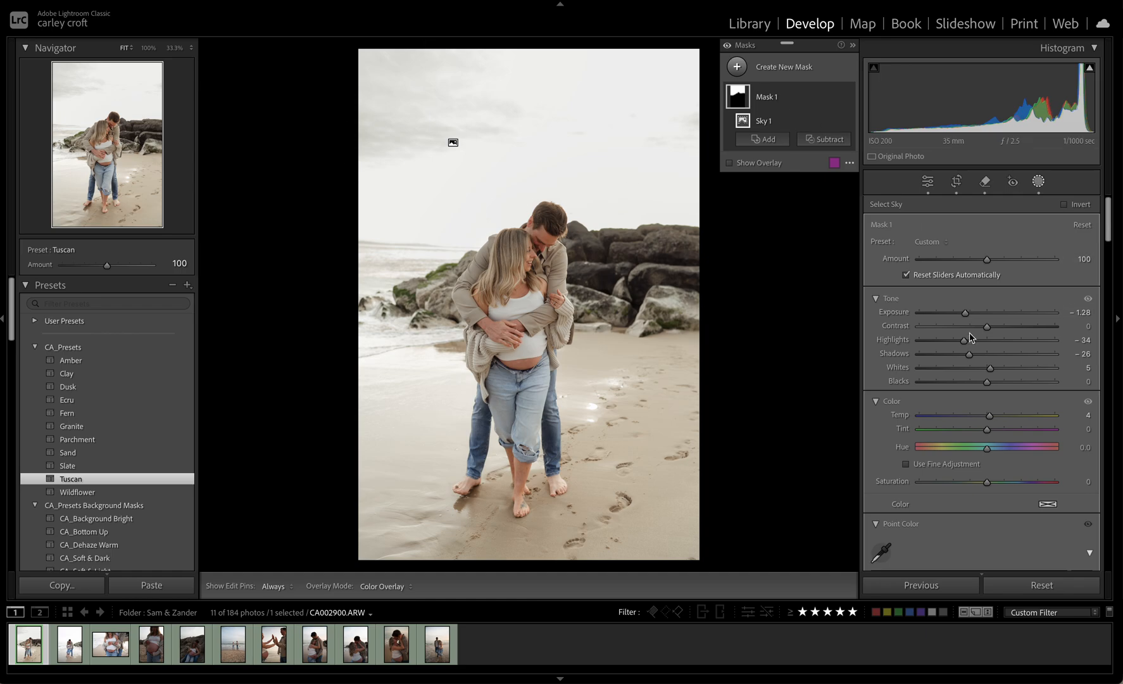
key("Escape")
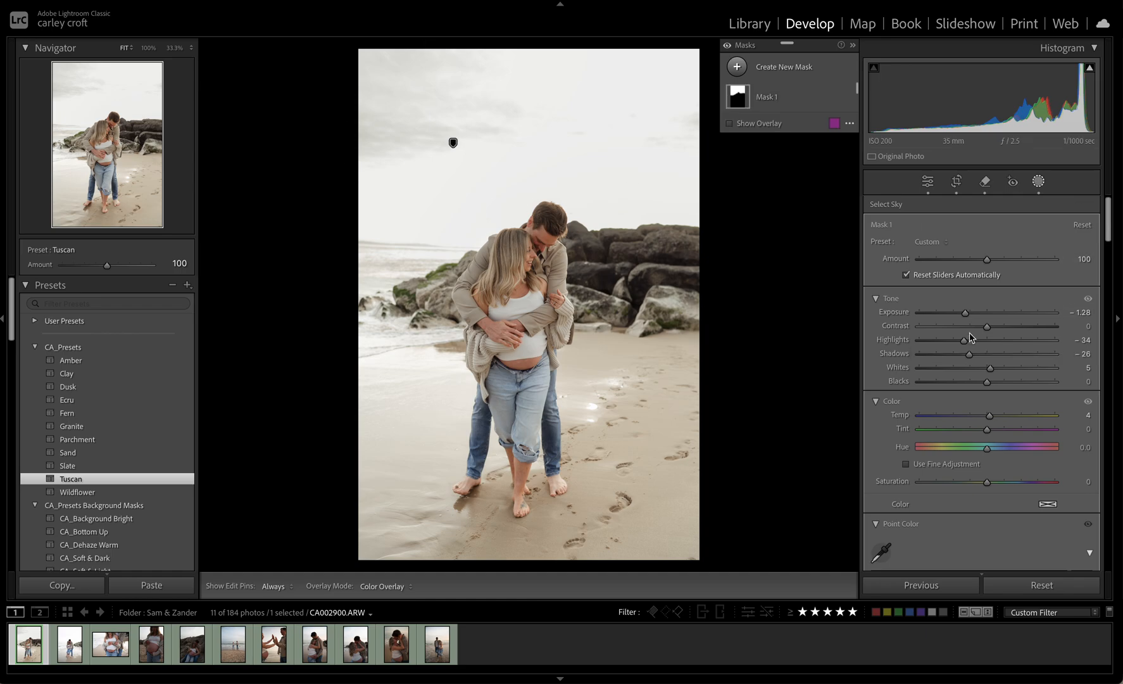
Straighten the photo again with a slight further rotation of the crop
left_click(957, 181)
left_click_drag(769, 303, 769, 303)
key("Return")
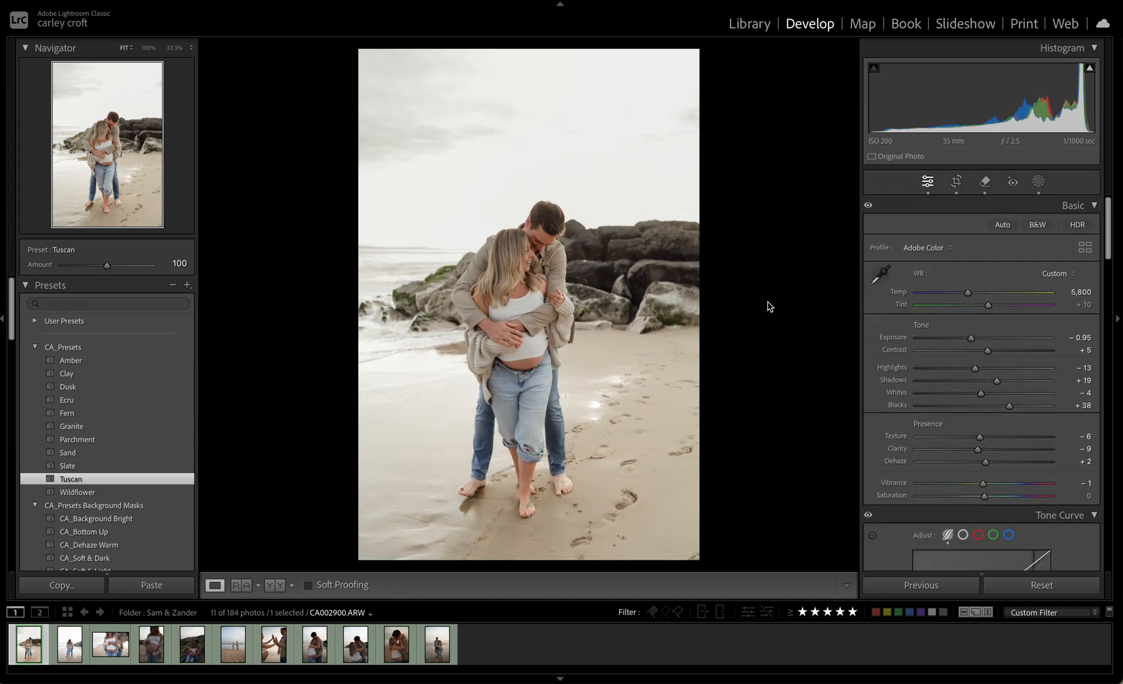
Apply the CA_Bottom Up mask preset and move its linear gradient slightly lower, centred near the couple's legs
left_click(126, 531)
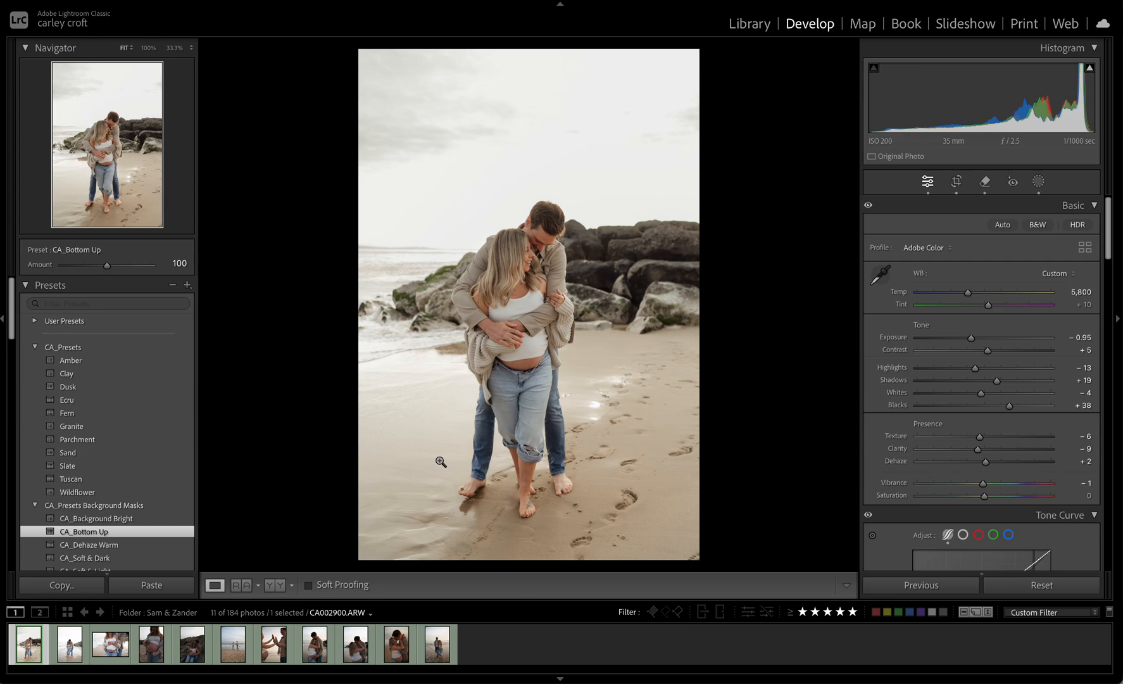
left_click(1039, 181)
left_click(764, 102)
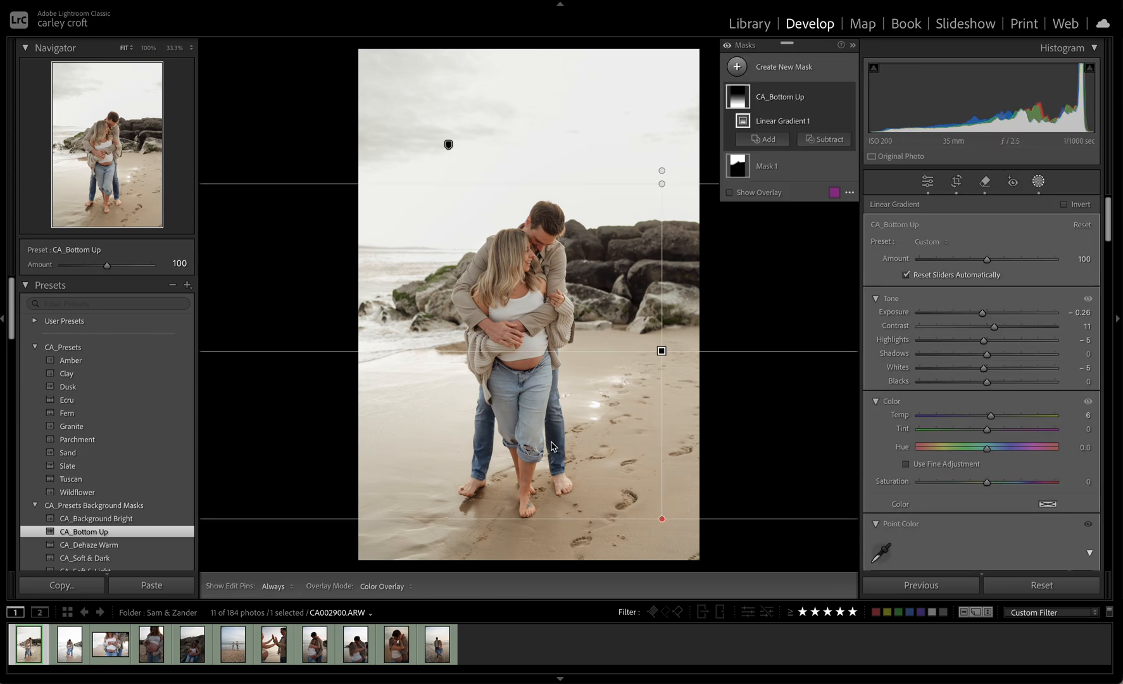
left_click_drag(661, 351, 553, 380)
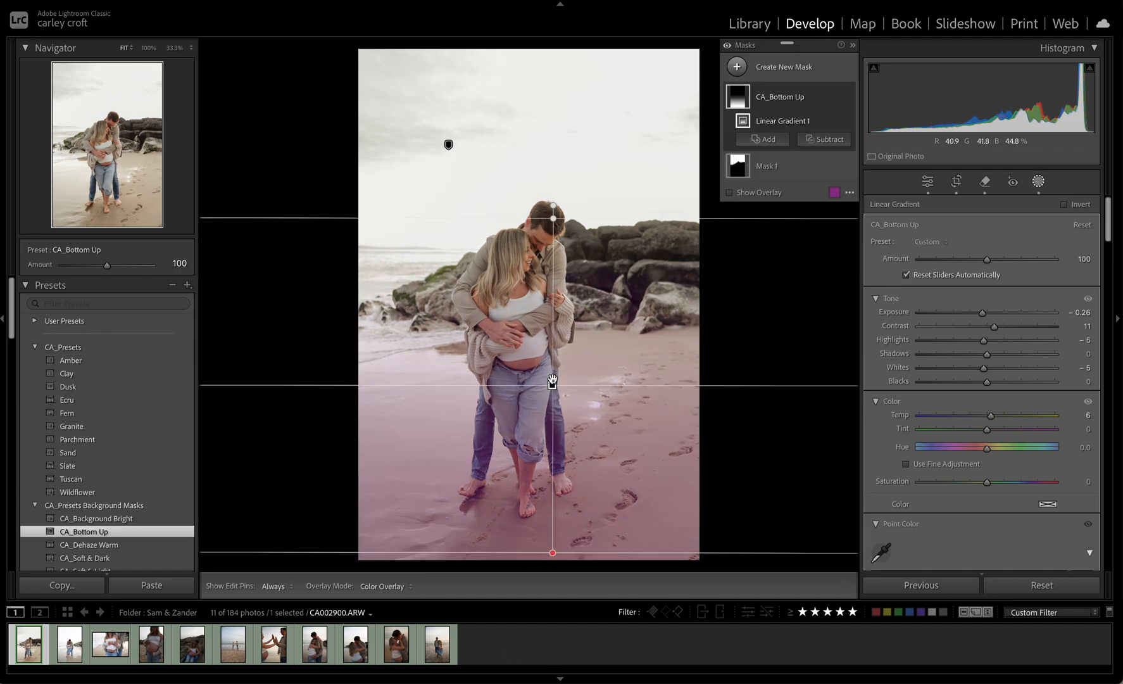
key("shift+w")
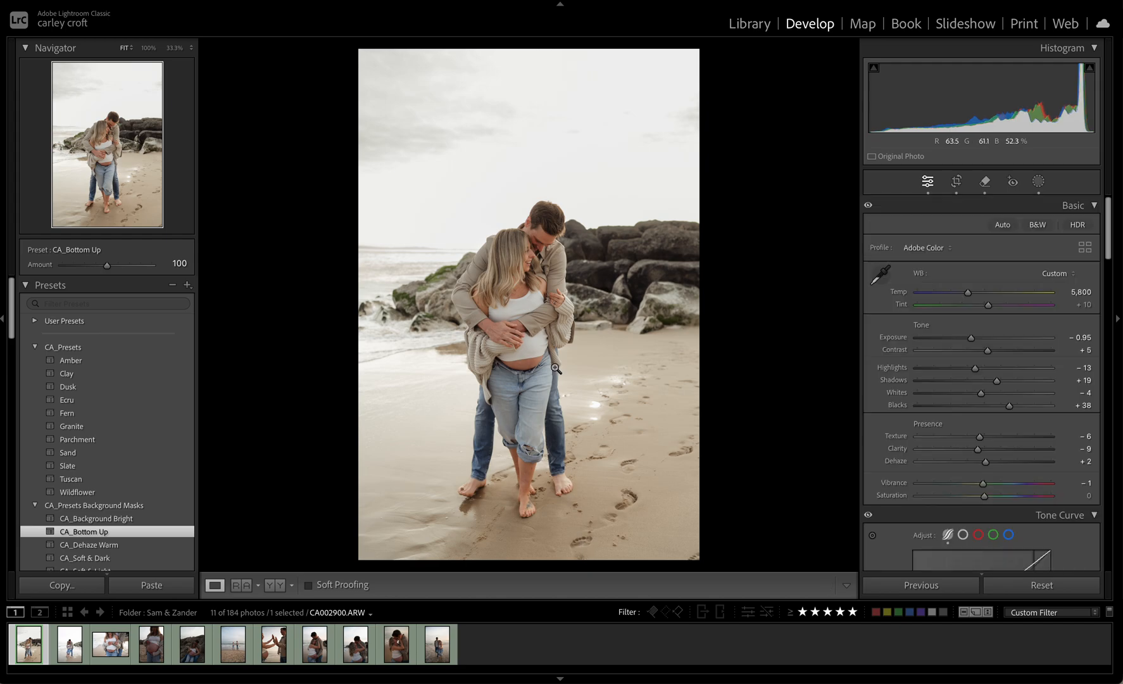
Add a radial gradient mask around the couple and invert it so it affects the surroundings
left_click(1038, 182)
left_click(793, 75)
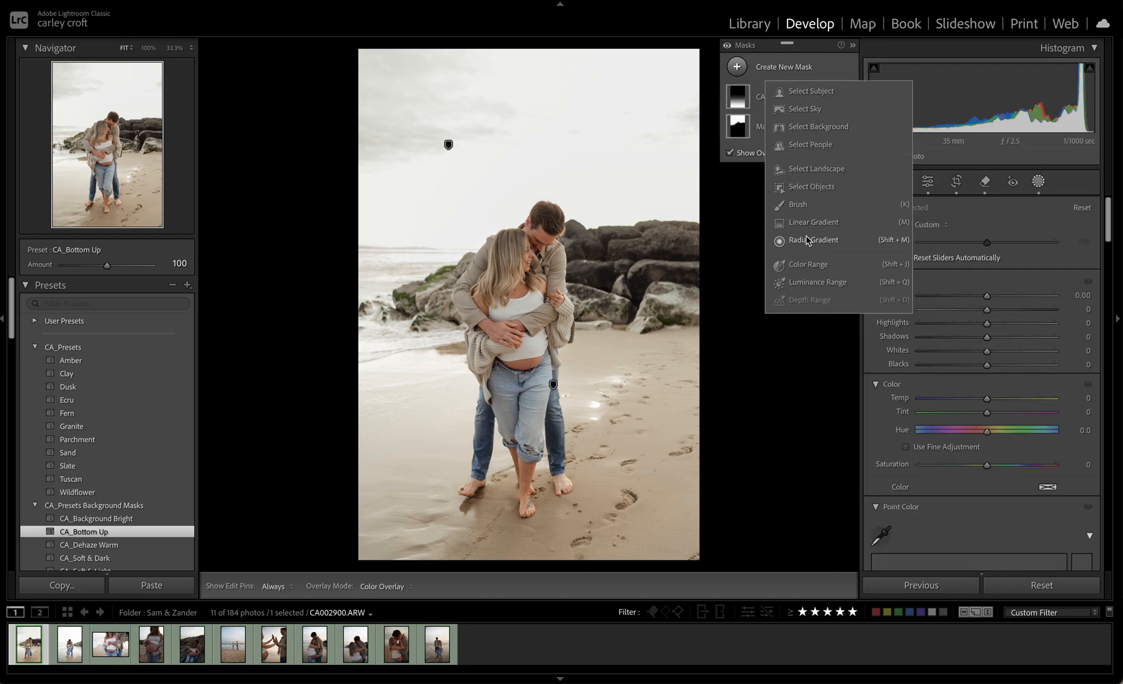
left_click(810, 239)
left_click_drag(481, 313, 515, 346)
right_click(798, 100)
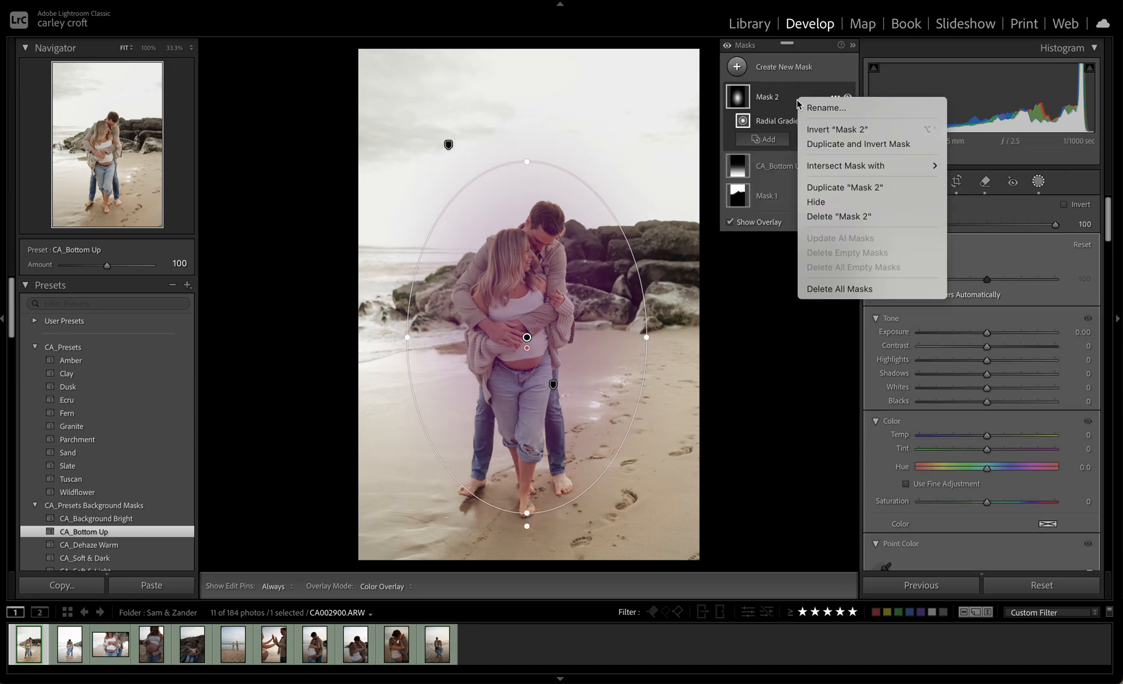
left_click(824, 133)
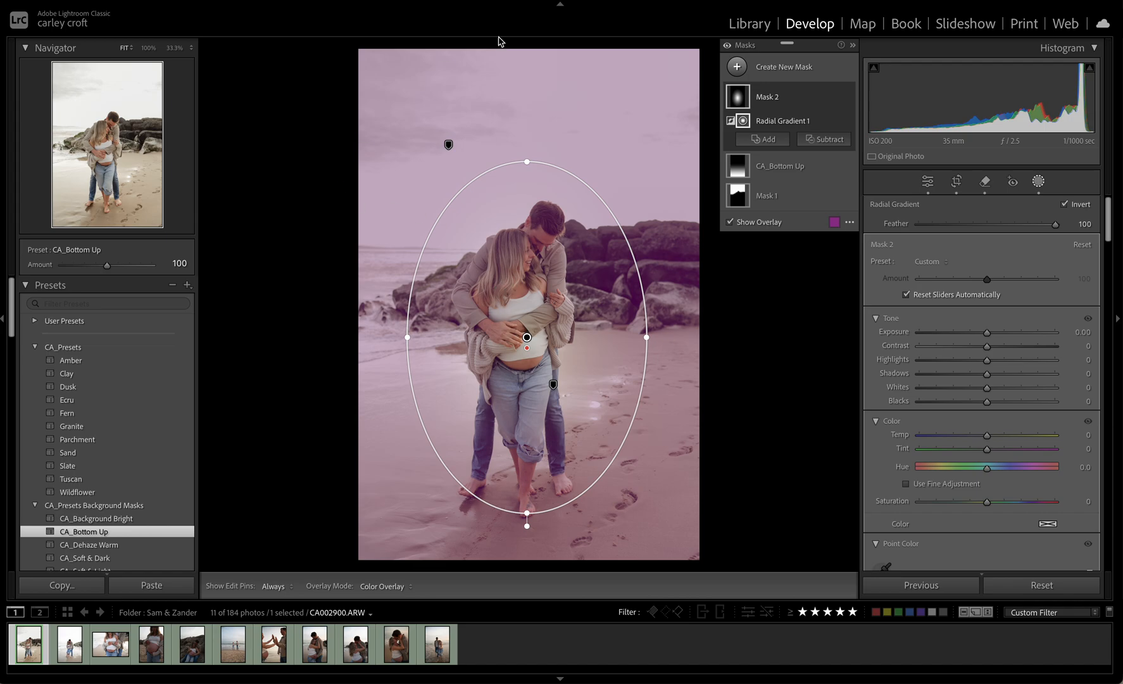
Reduce the radial gradient's feather to 56 and enlarge its ellipse in height and width around the couple
left_click_drag(526, 353, 529, 446)
left_click_drag(526, 165, 526, 96)
left_click_drag(647, 334, 664, 337)
left_click_drag(528, 462, 527, 443)
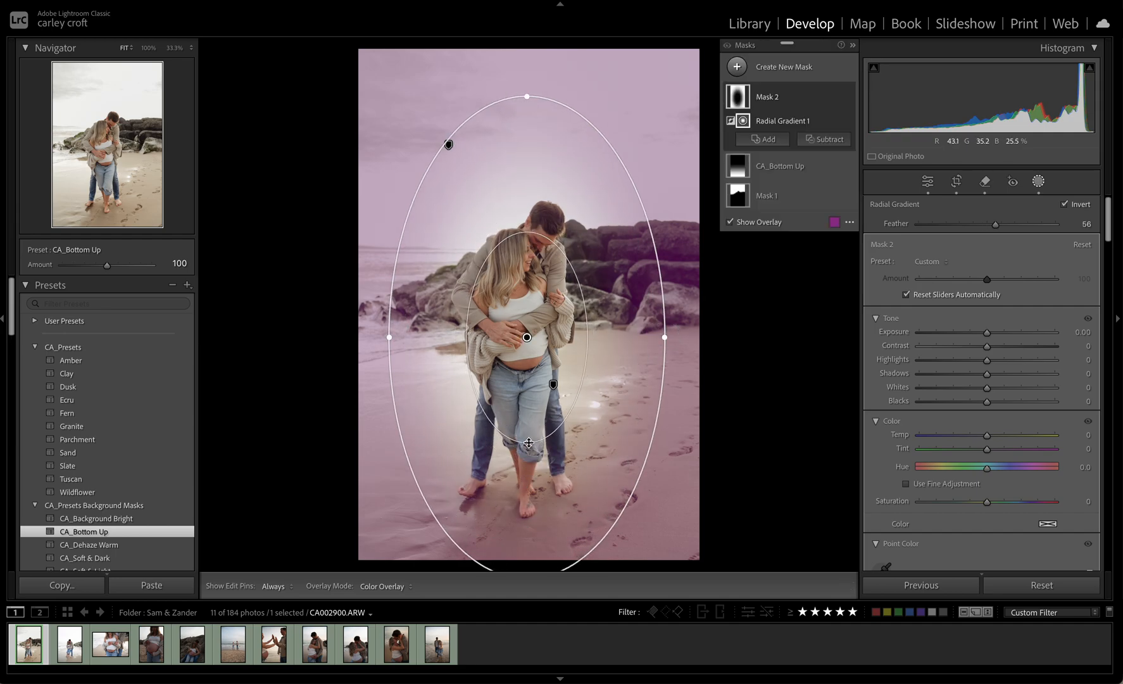
Set the inverted radial mask's exposure to −0.27, contrast to 7 and highlights to 2
left_click_drag(986, 332, 990, 379)
left_click_drag(982, 333, 983, 333)
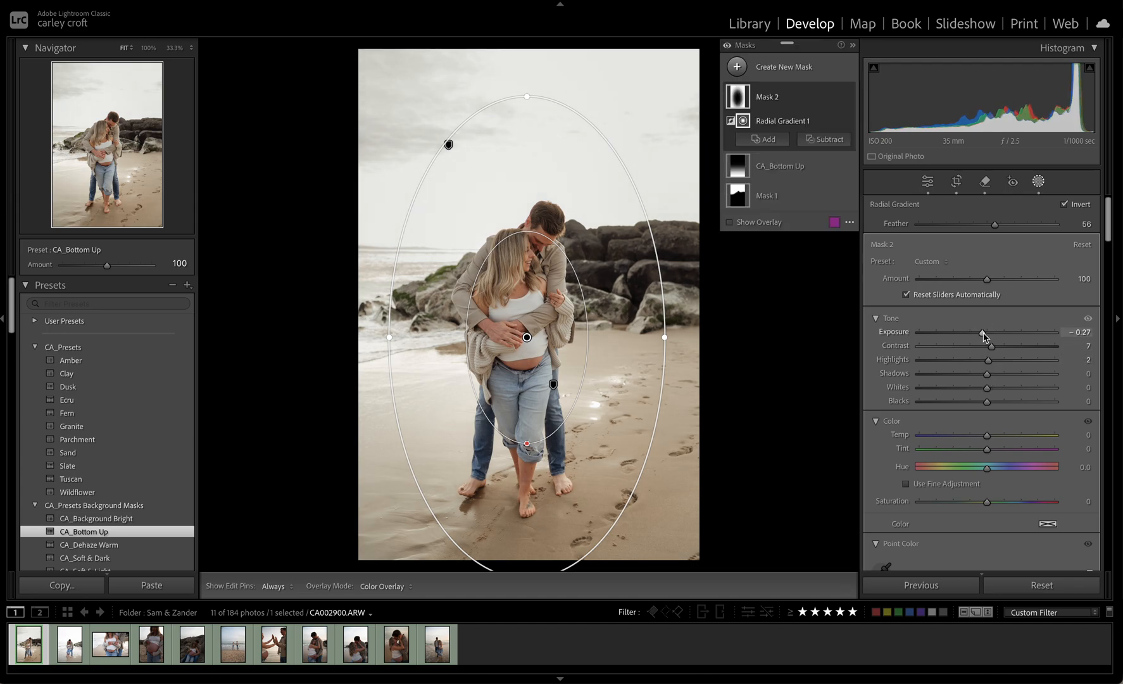
Reposition the radial gradient over the couple, slightly higher and tilted to follow their pose
key("super+minus")
key("super+minus")
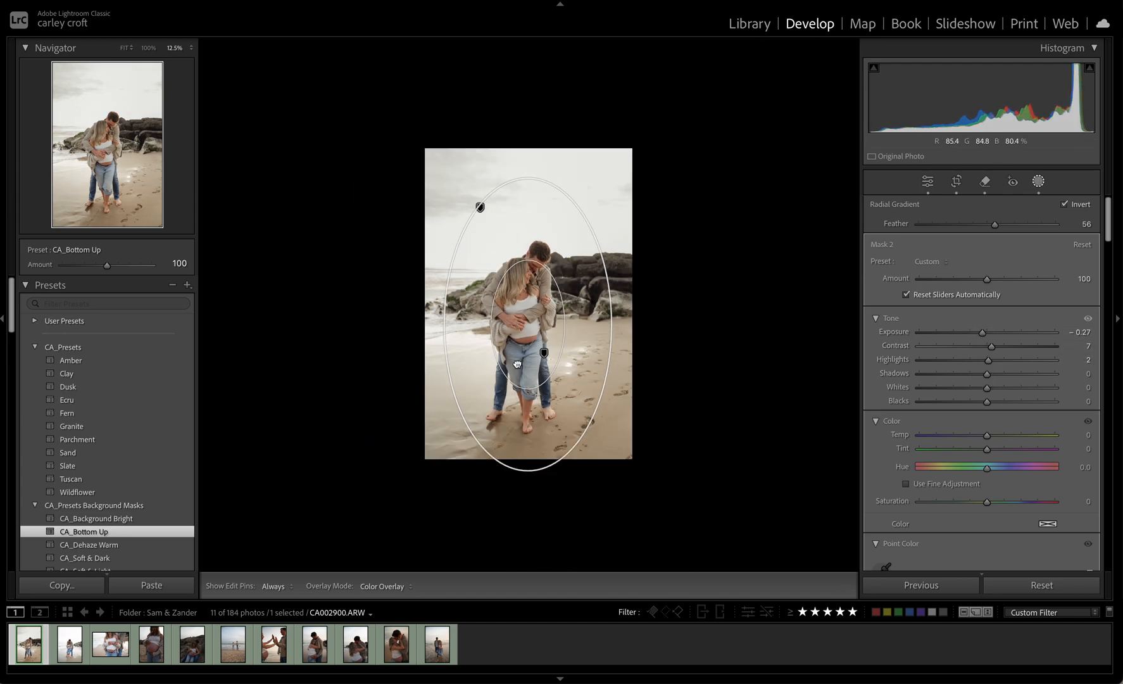
left_click_drag(502, 295, 628, 273)
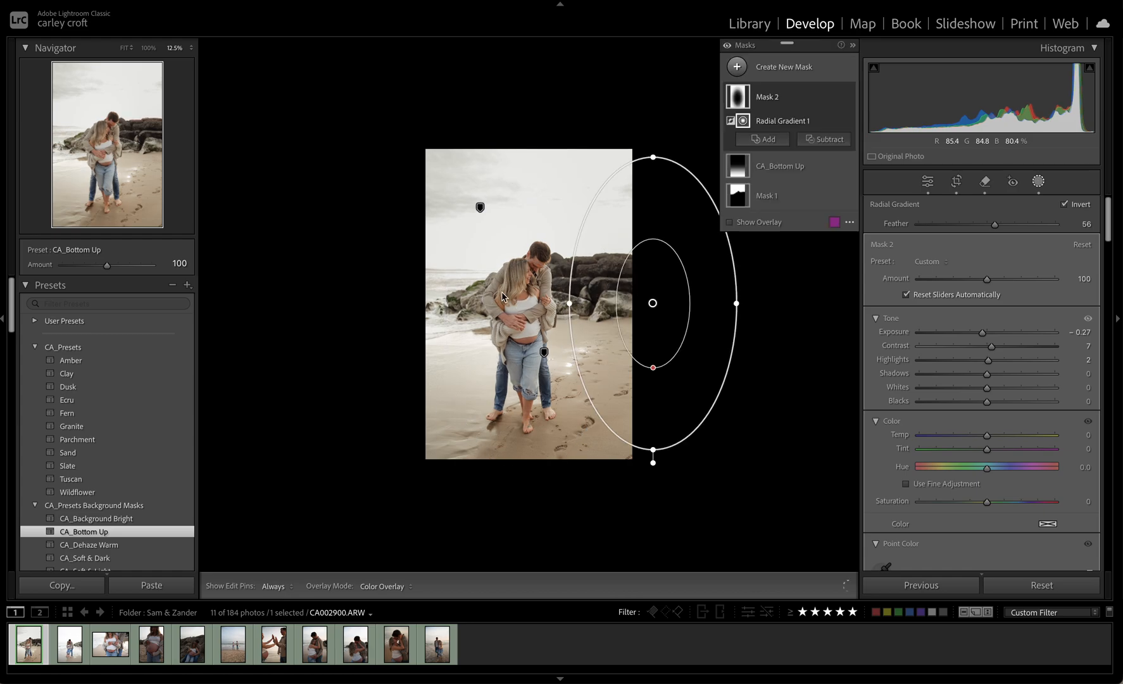
left_click_drag(548, 289, 550, 281)
left_click_drag(668, 291, 538, 293)
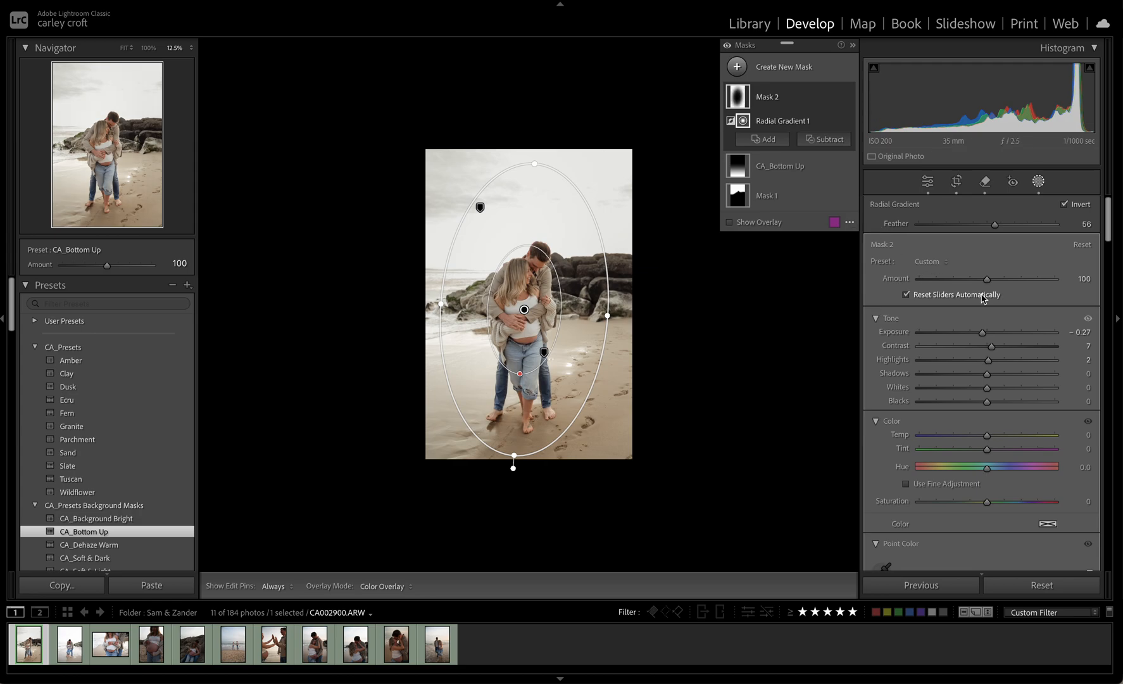
Set the radial mask's exposure to −0.19, finish masking and fit the whole photo in view
left_click_drag(981, 334, 983, 337)
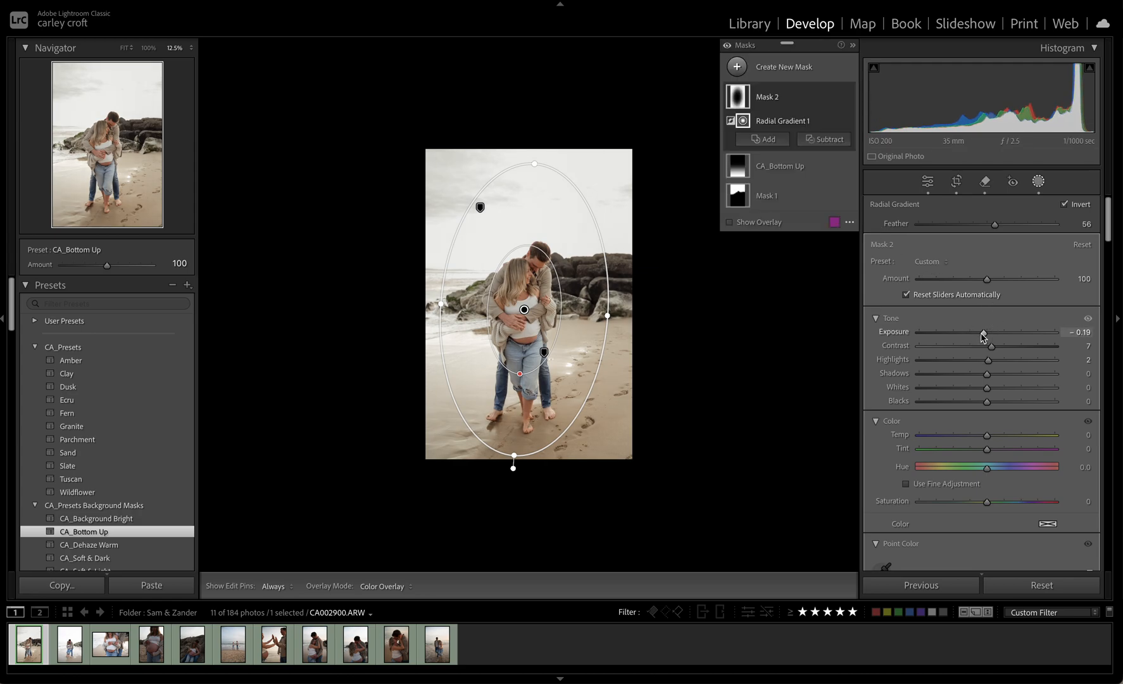
key("Escape")
key("Escape")
left_click(614, 327)
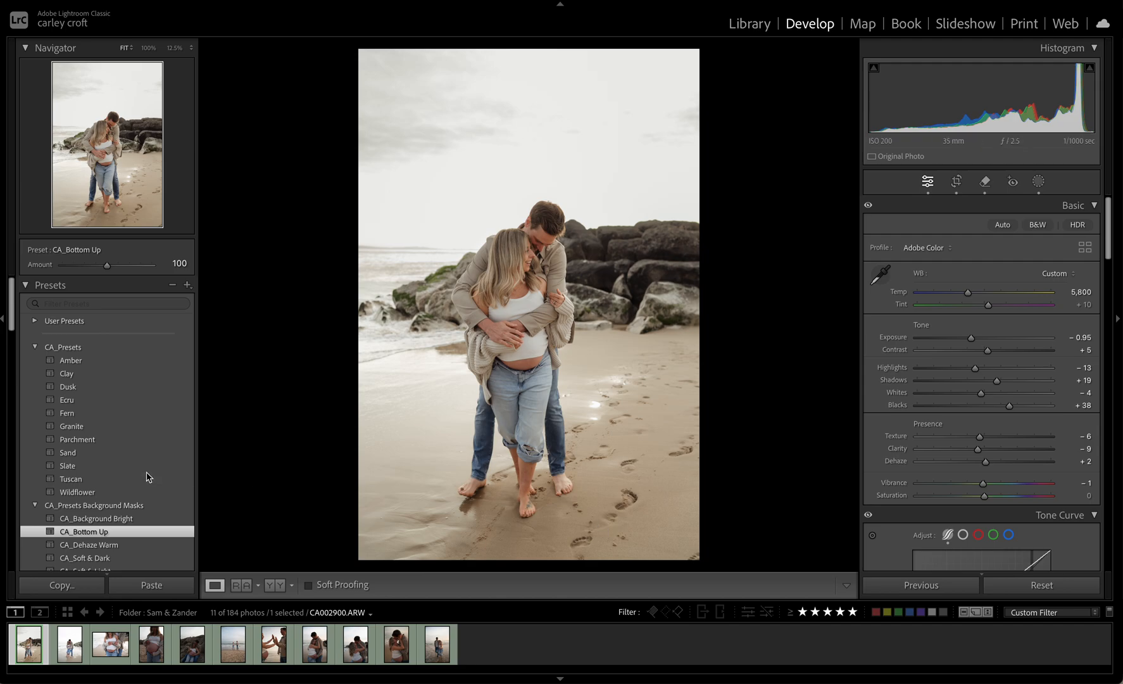
Apply the CA_People Pop preset from the CA_Subject Masks group to the photo
scroll(146, 477, "down", 10)
scroll(146, 477, "down", 4)
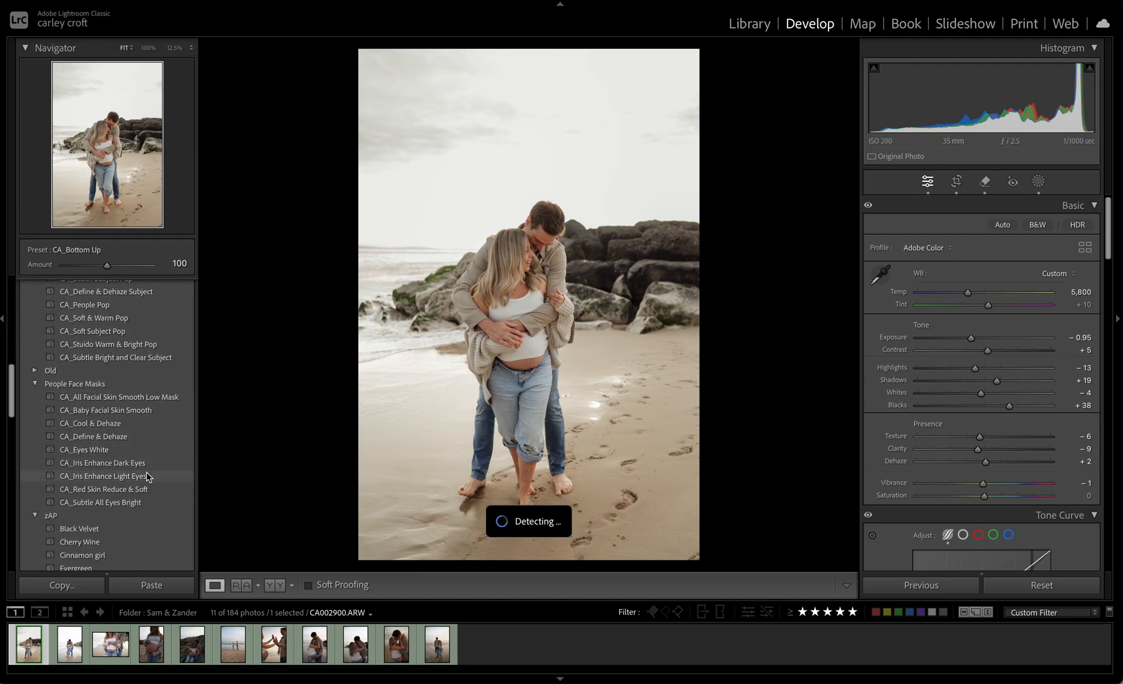
scroll(146, 476, "up", 5)
scroll(146, 476, "down", 1)
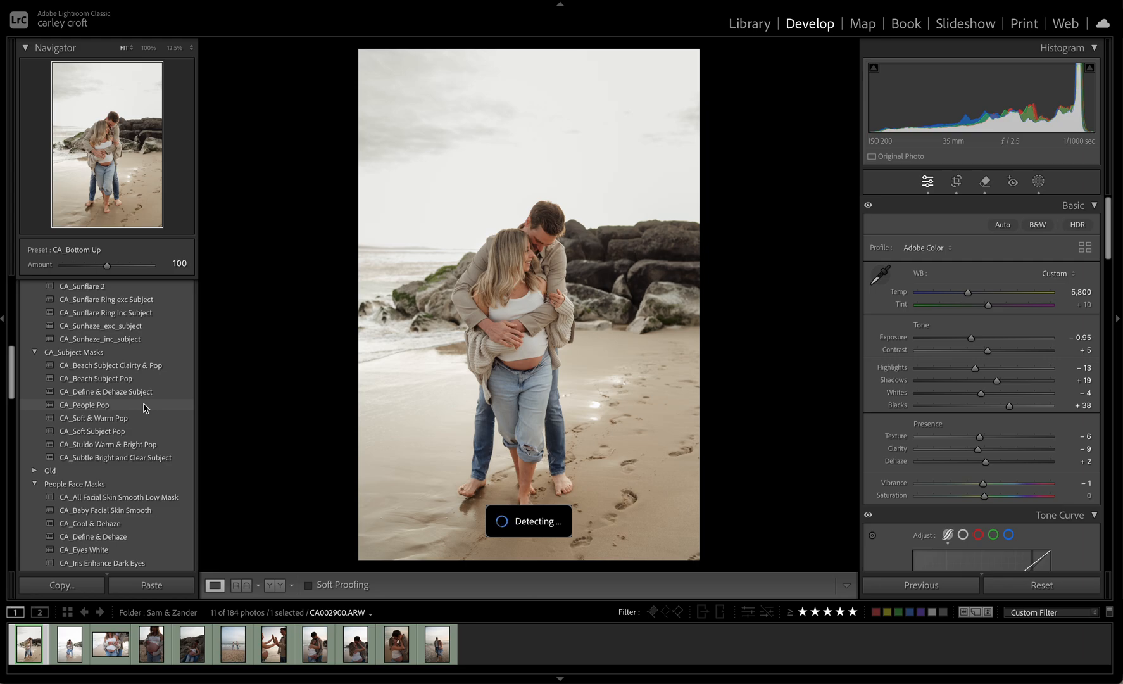
left_click(145, 407)
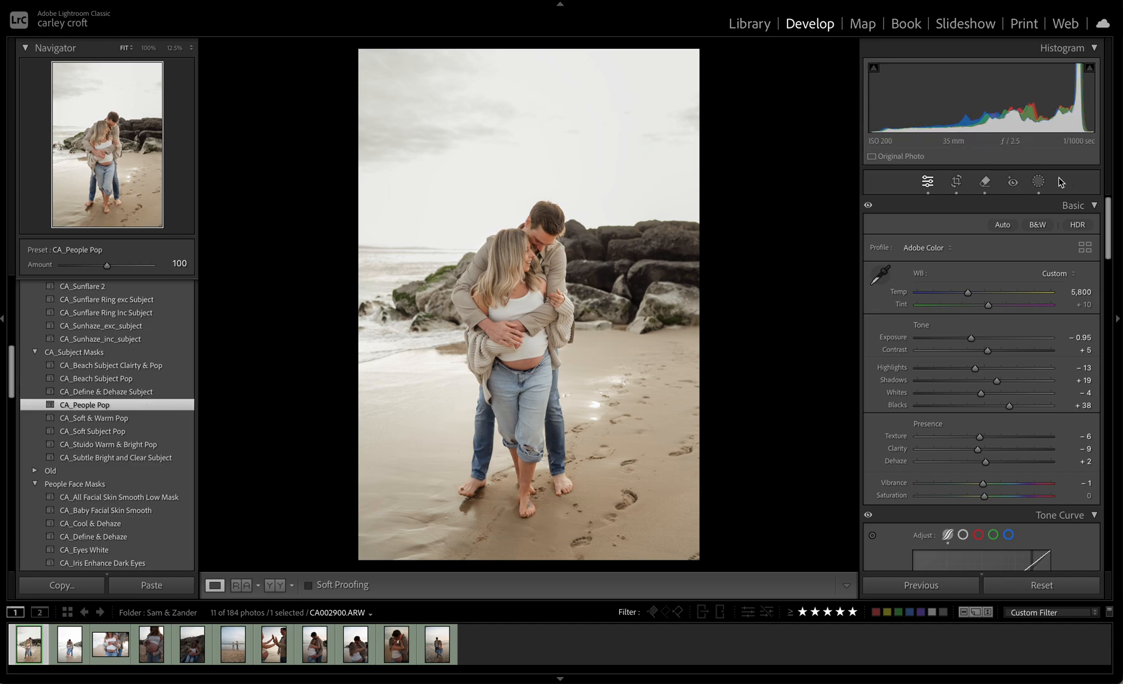
Set the amount of the CA_People Pop mask to 40
left_click(1038, 182)
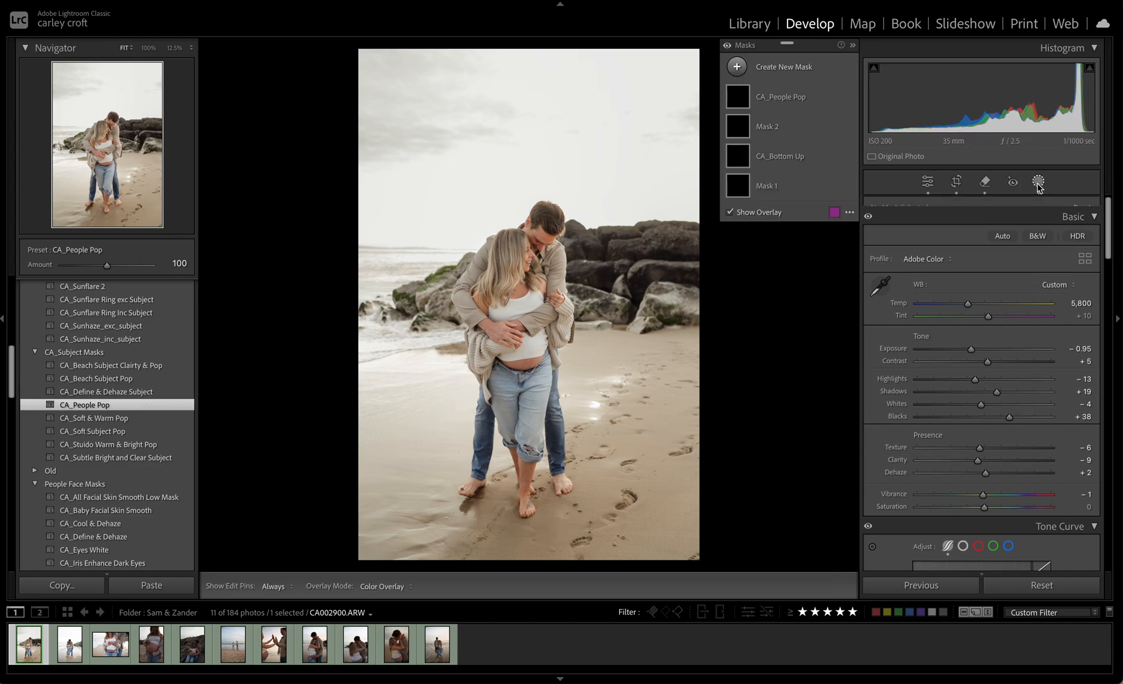
left_click(799, 100)
left_click_drag(986, 242, 1110, 251)
left_click_drag(1012, 256, 948, 258)
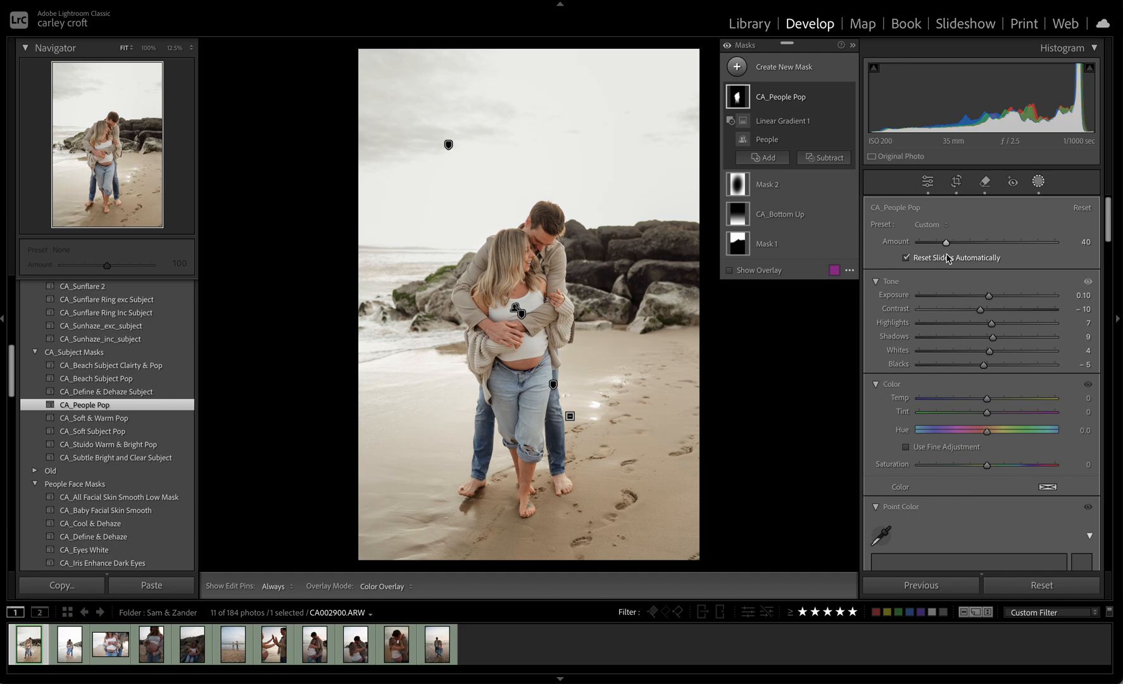
Move the linear gradient of the CA_People Pop mask slightly higher over the couple's legs and finish masking
left_click(746, 124)
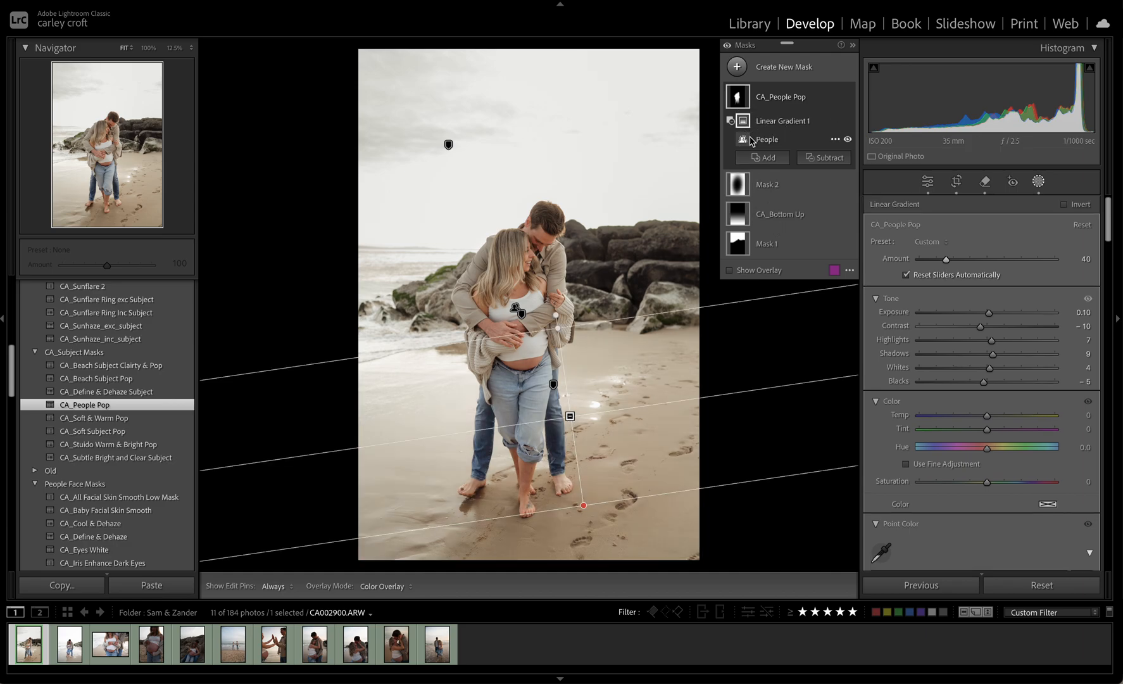
mouse_move(570, 416)
left_mouse_down()
mouse_move(566, 367)
mouse_move(585, 509)
mouse_move(567, 366)
mouse_move(567, 394)
left_mouse_up()
mouse_move(732, 223)
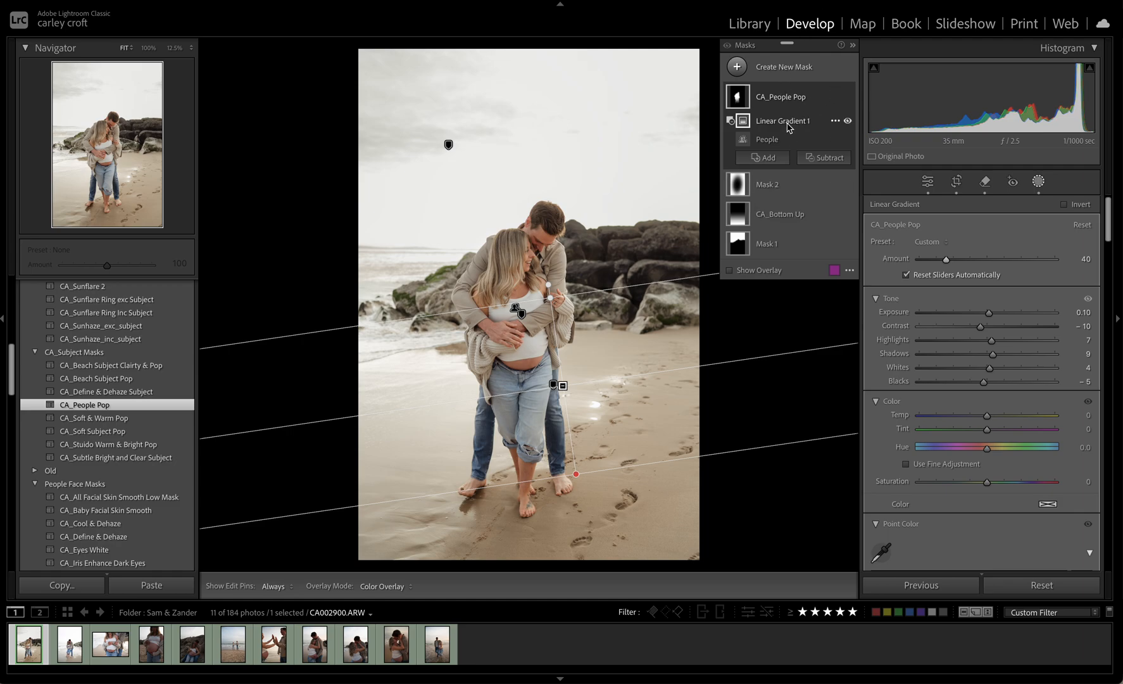
left_click(772, 185)
key("Escape")
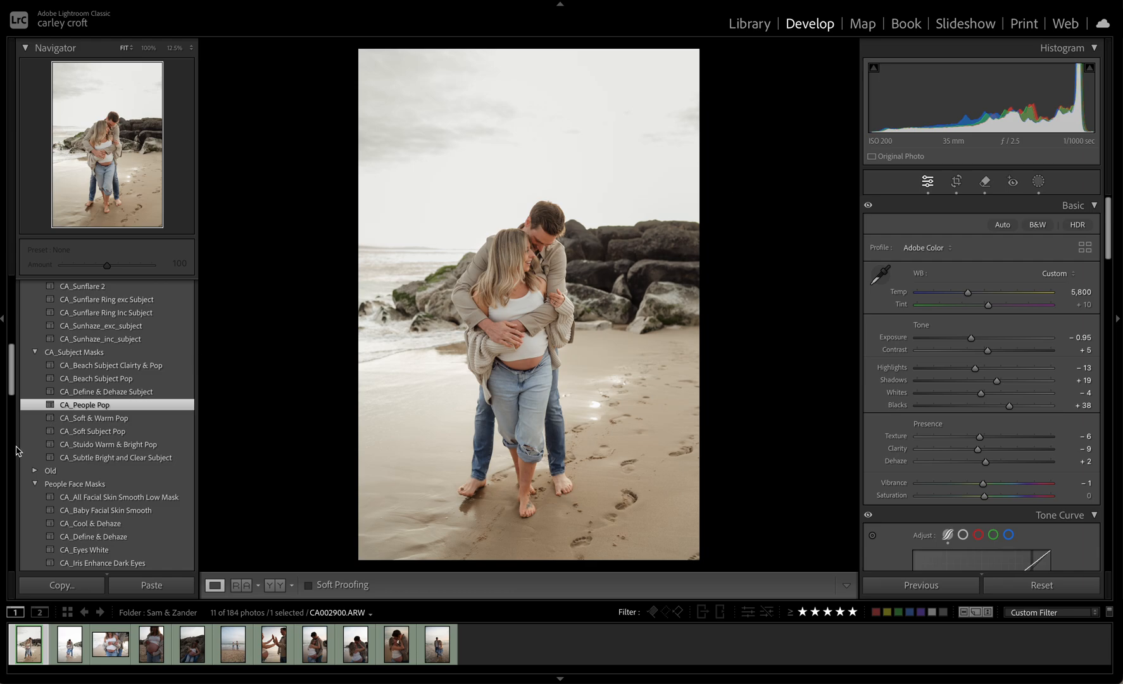
Apply the CA_Sunhaze_exc_subject preset to the photo and select its mask for editing
scroll(144, 393, "up", 2)
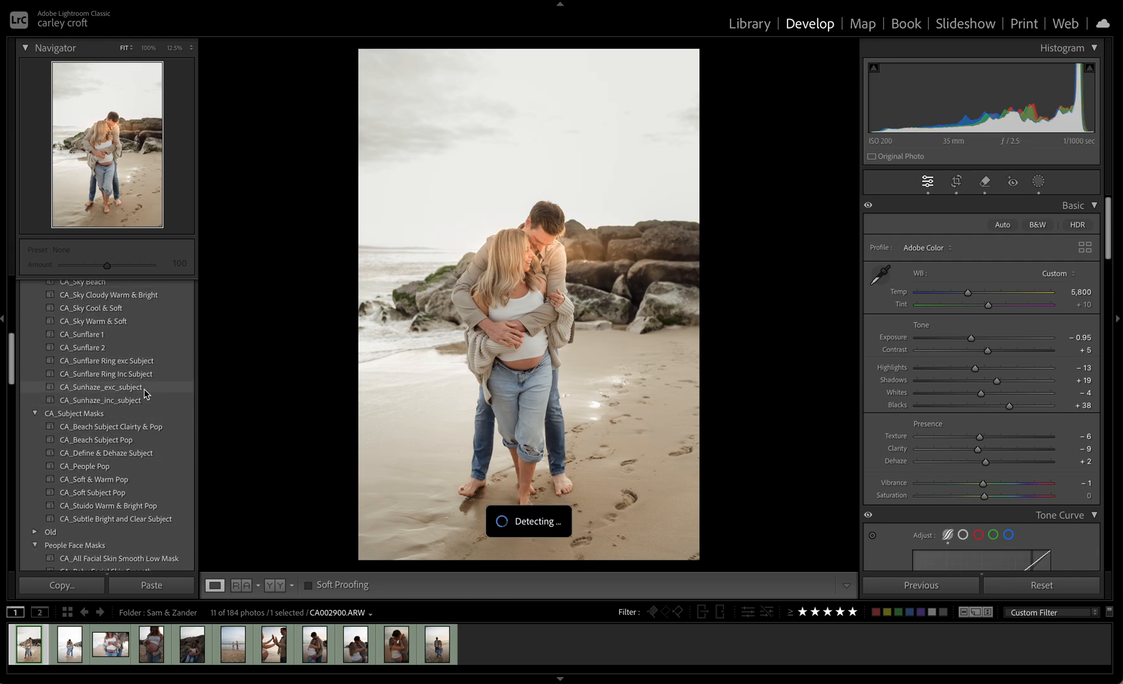
left_click(145, 387)
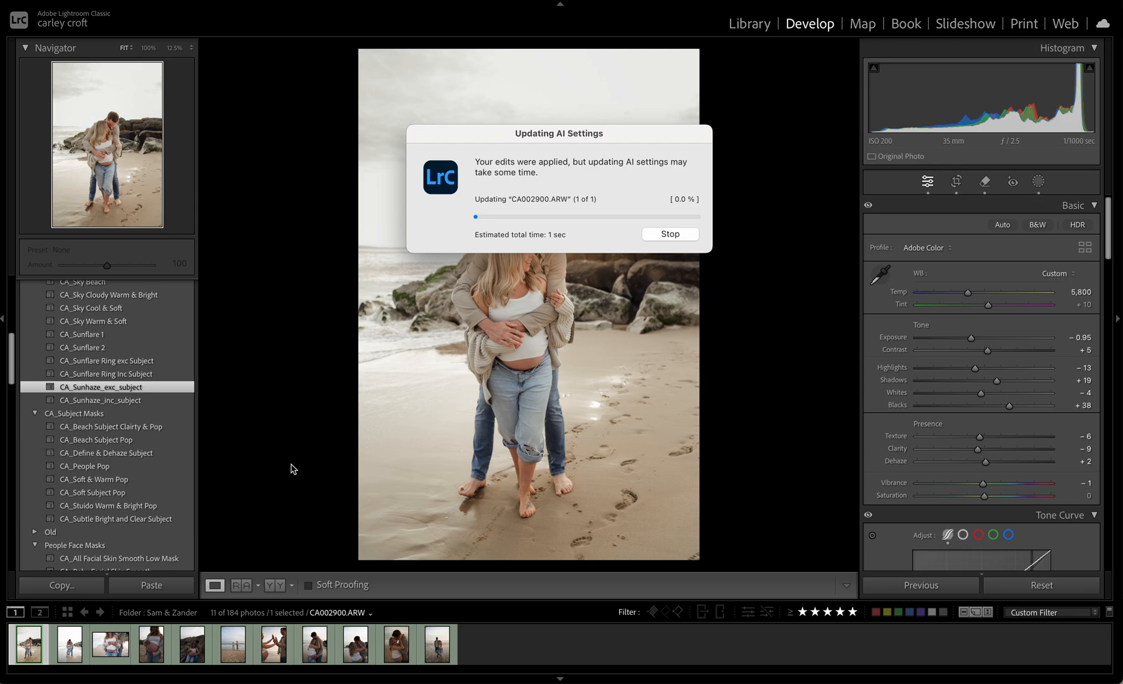
left_click(1039, 184)
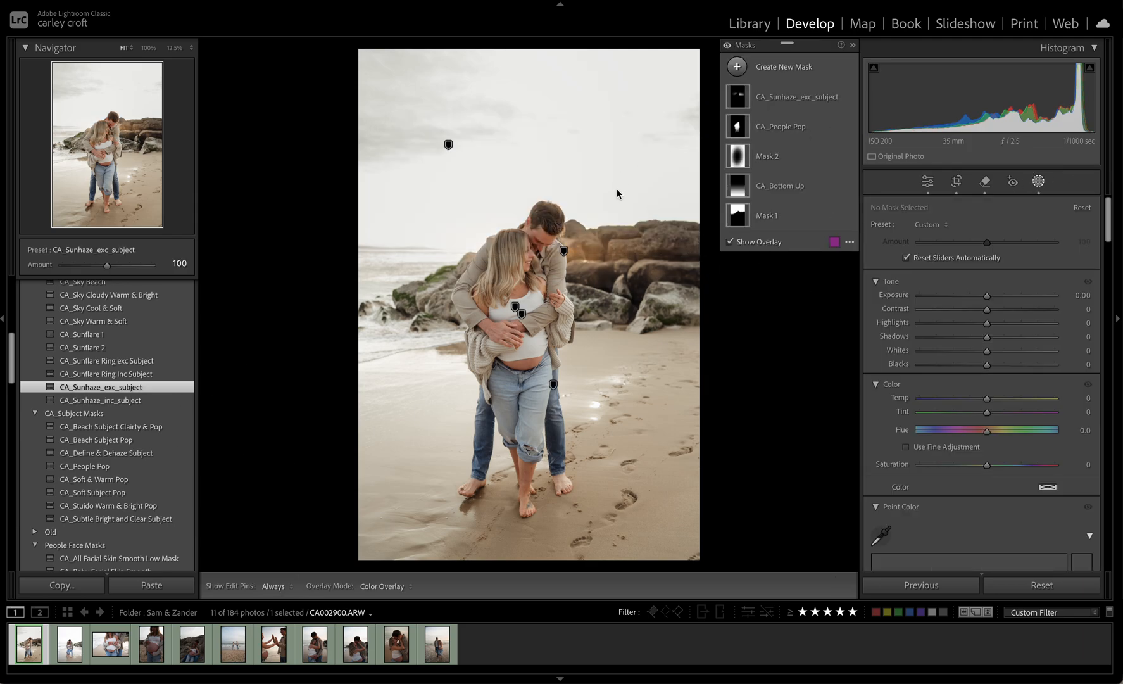
left_click(564, 250)
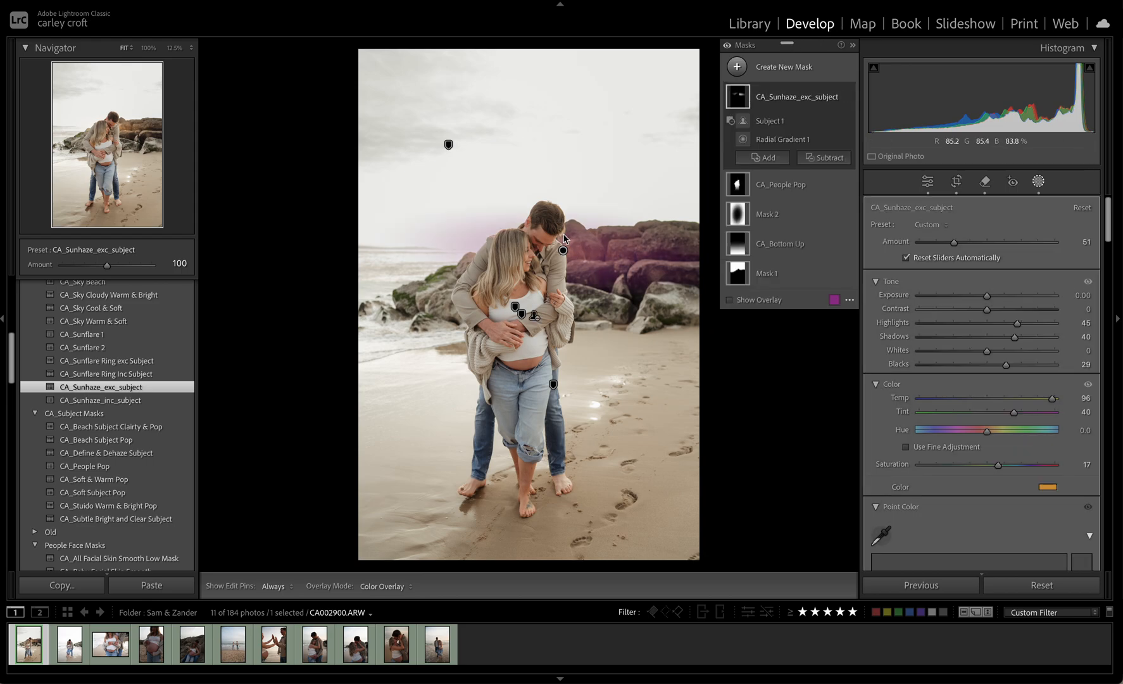
Move the sun haze mask's radial gradient up into the sky and widen it across the area above the couple
left_click_drag(564, 251, 637, 121)
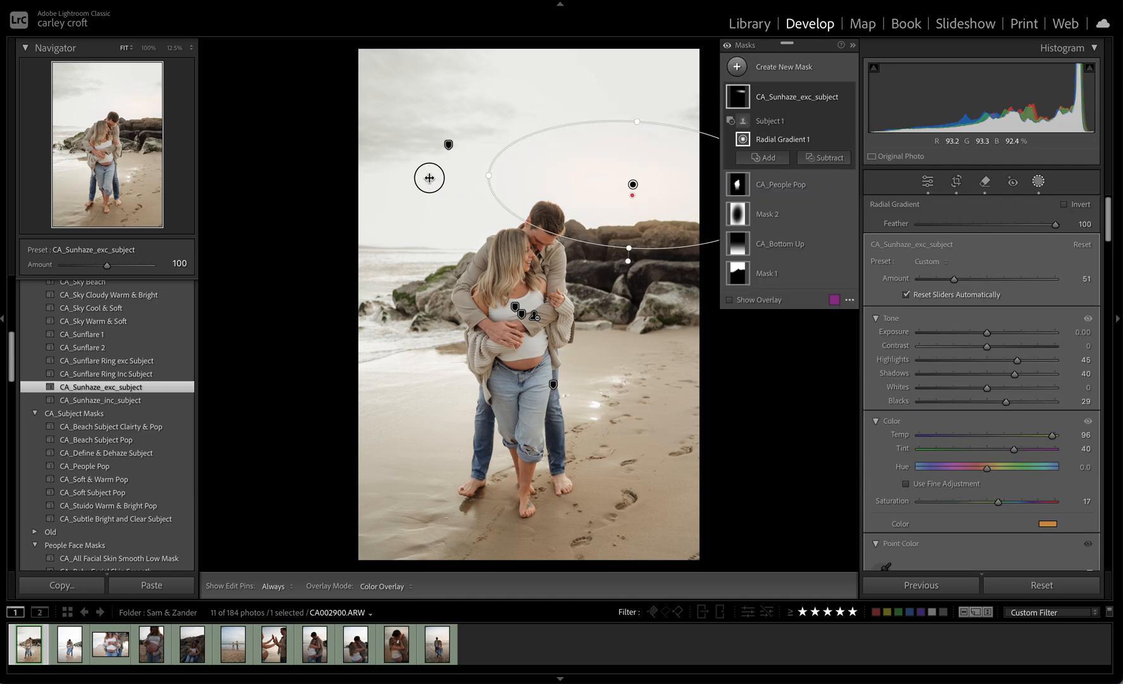
left_click_drag(447, 178, 403, 174)
left_click_drag(666, 195, 613, 173)
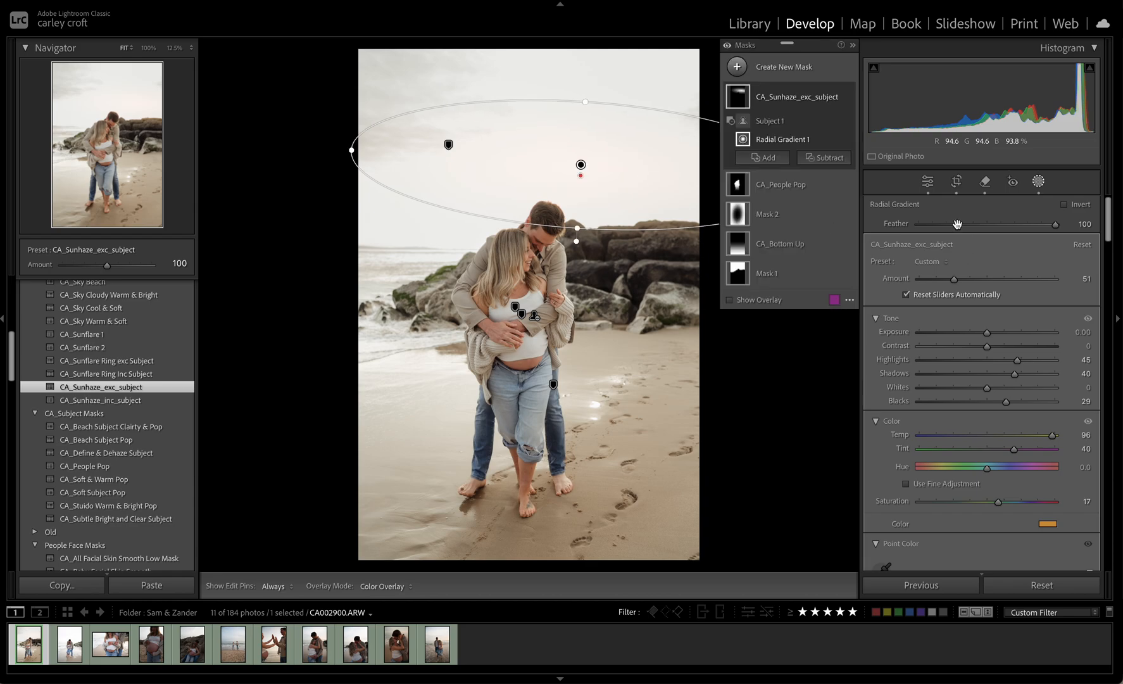
Set the sun haze mask's amount to 15, shift its gradient lower towards the rocks beside the man's head, and finish masking
left_click_drag(955, 278, 928, 282)
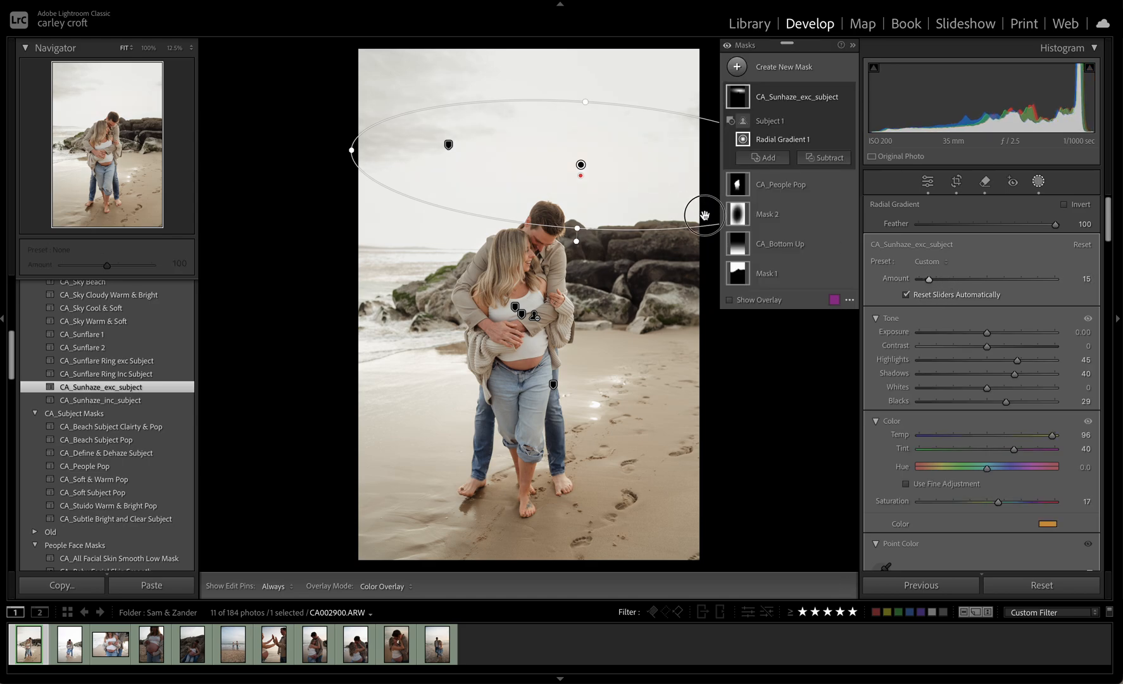
mouse_move(703, 211)
left_mouse_down()
mouse_move(711, 192)
mouse_move(711, 210)
left_mouse_up()
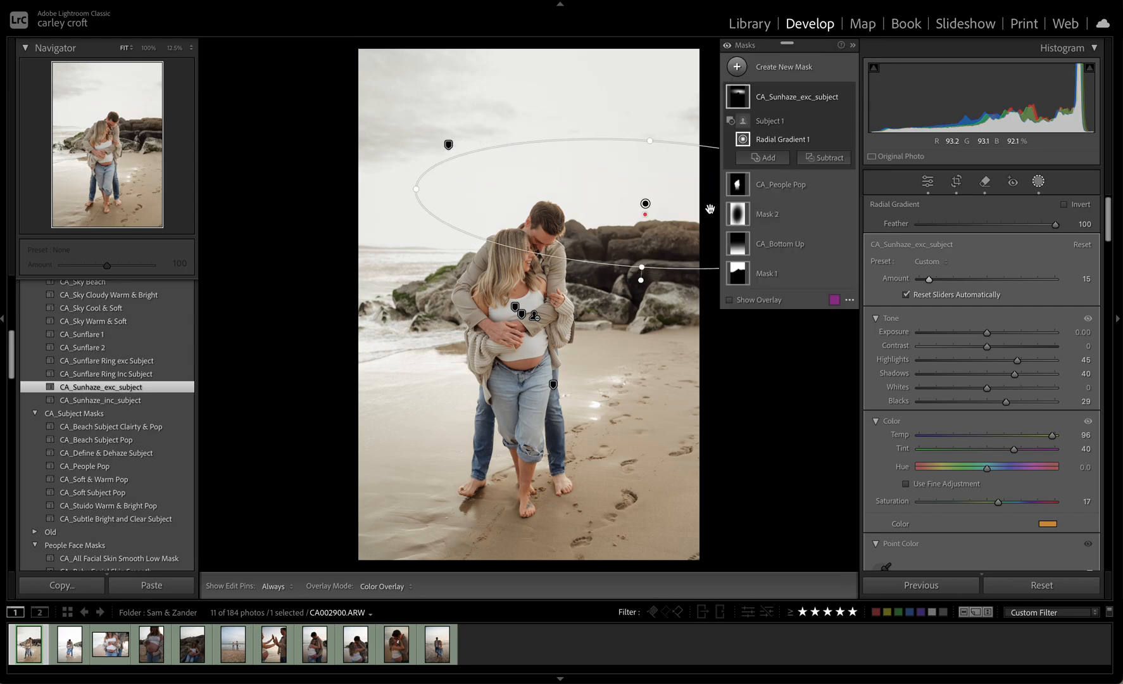
key("Escape")
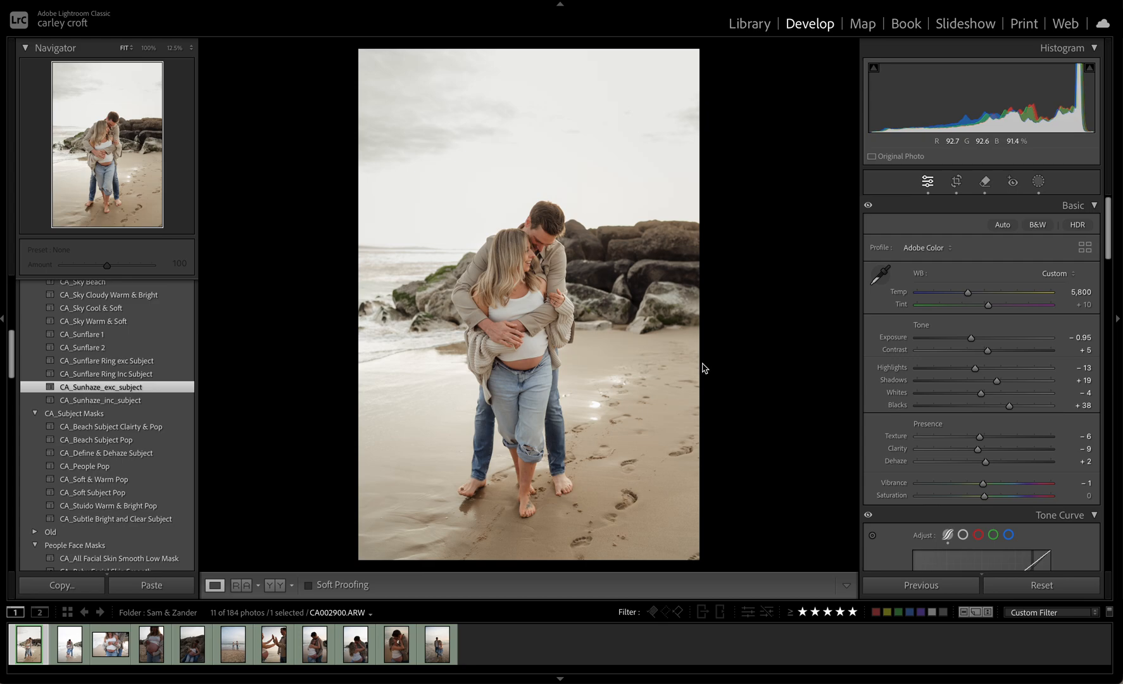
Set the photo's contrast to +15, blacks to +37 and tint to +11
left_click_drag(987, 350, 994, 355)
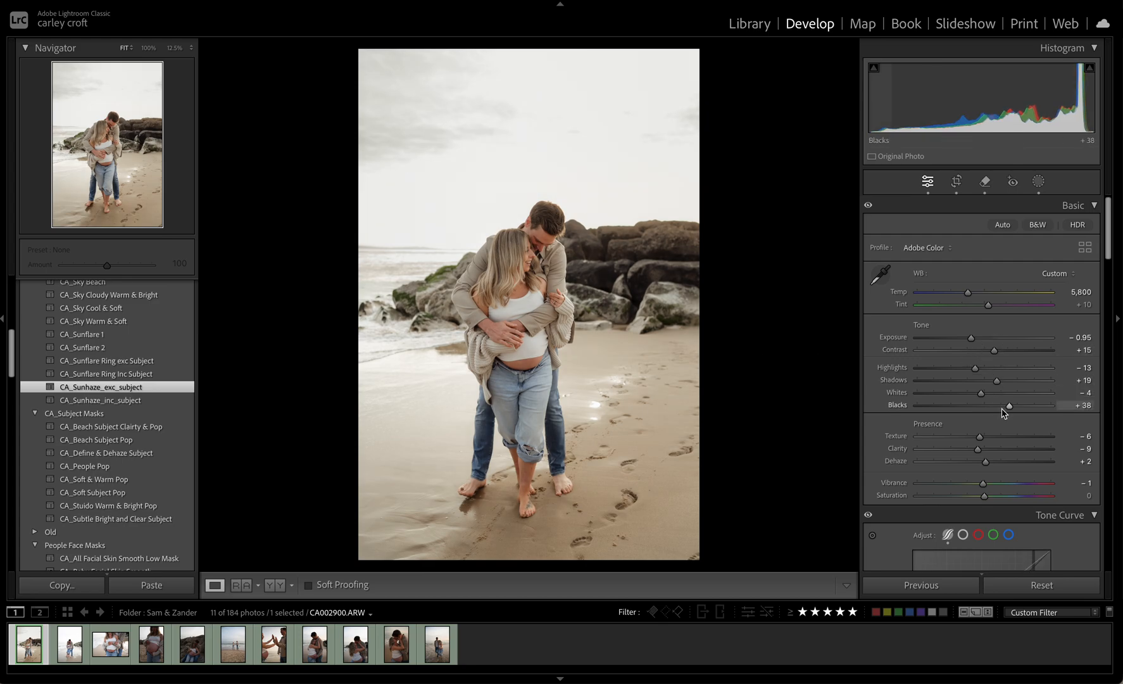
left_click_drag(1003, 413, 1010, 415)
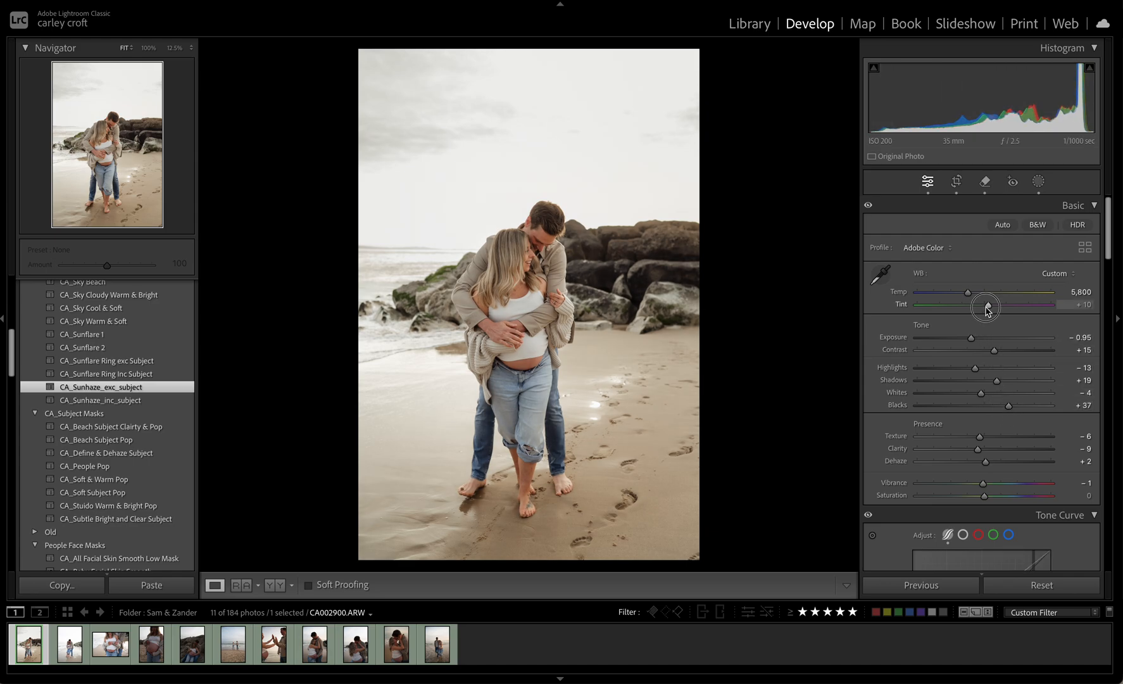
key("super+equal")
left_click_drag(989, 305, 989, 305)
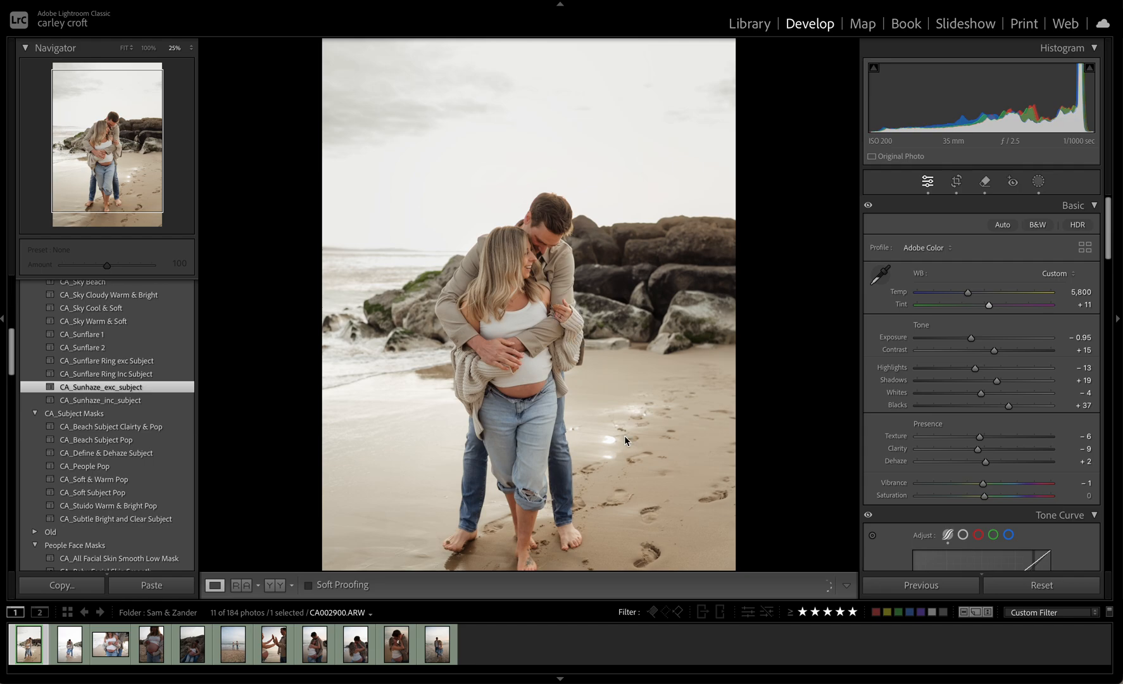
Remove the large footprints in the sand beside the couple's feet with generative AI
key("super+equal")
key("super+equal")
left_click_drag(653, 444, 575, 252)
left_click_drag(697, 440, 612, 338)
key("q")
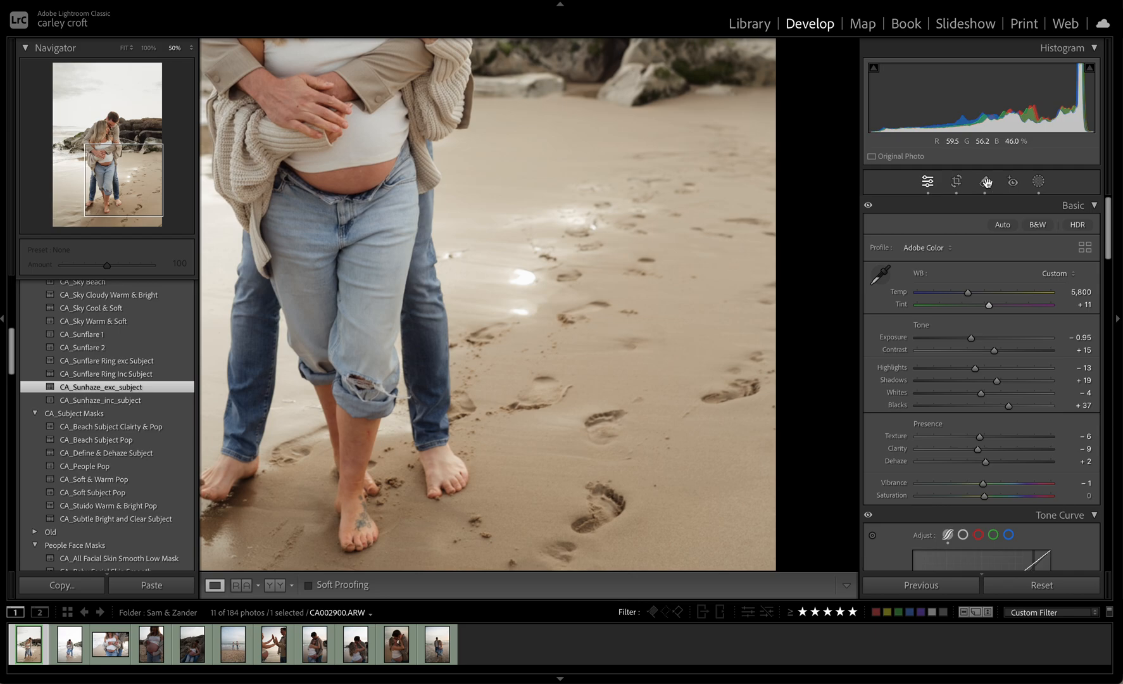
mouse_move(622, 427)
left_mouse_down()
mouse_move(583, 423)
mouse_move(596, 422)
left_mouse_up()
mouse_move(589, 533)
left_mouse_down()
mouse_move(597, 474)
mouse_move(737, 408)
mouse_move(737, 384)
mouse_move(766, 378)
mouse_move(703, 387)
mouse_move(756, 359)
left_mouse_up()
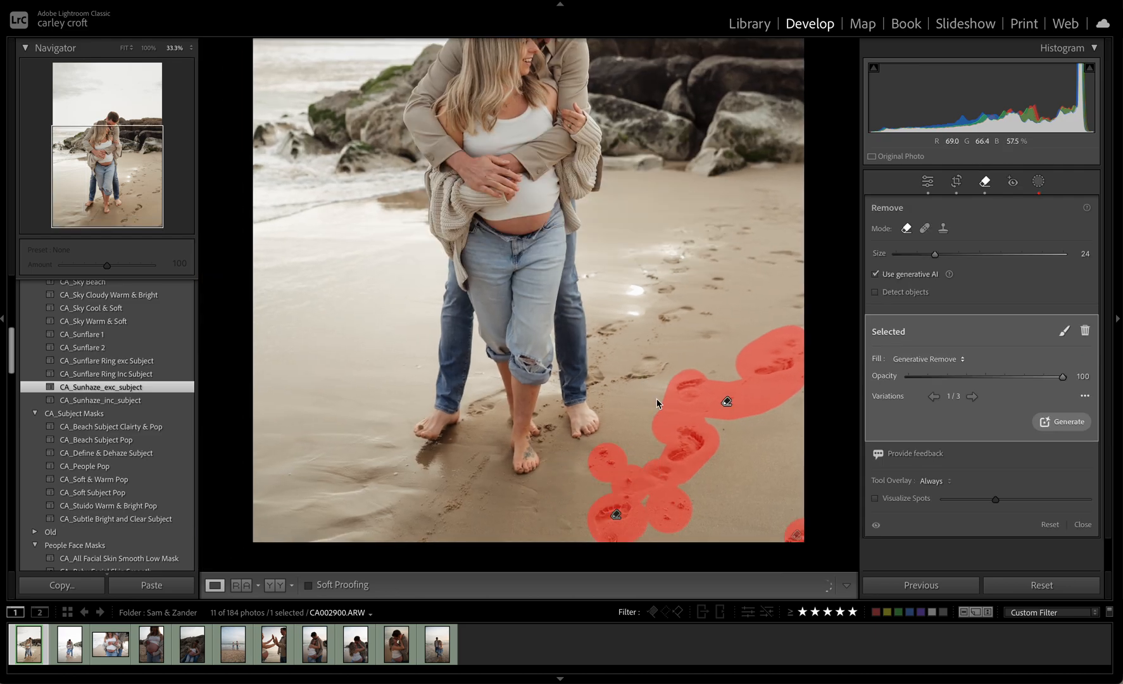
key("q")
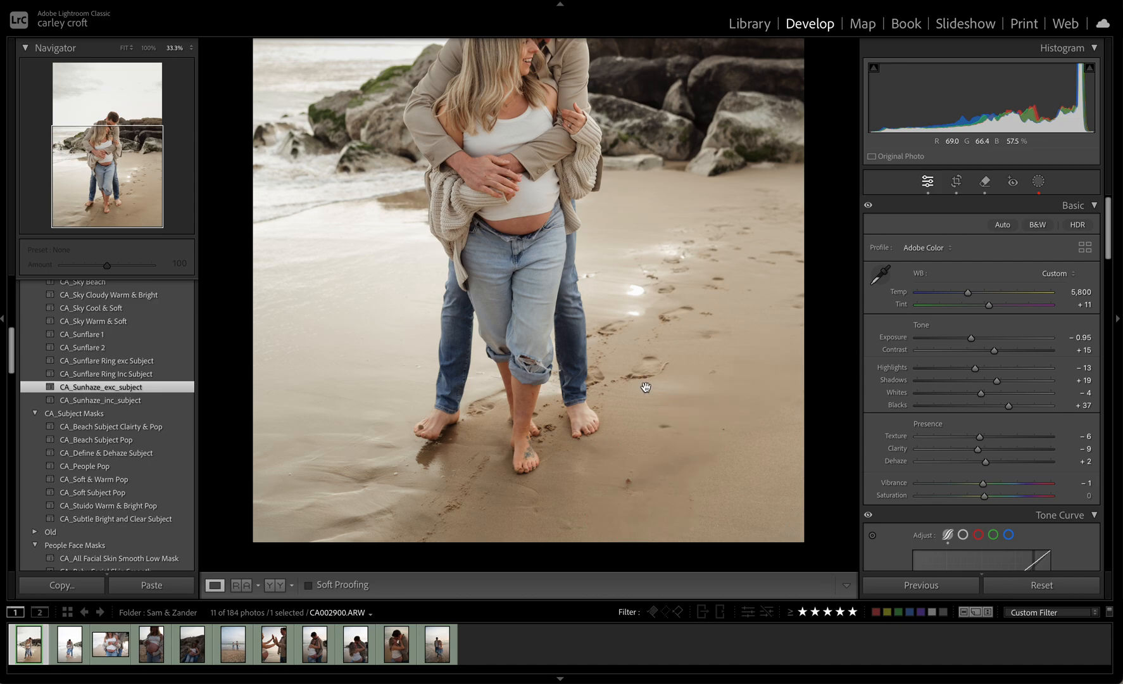
Apply the Dune profile from the CA Presets group to the photo
key("super+minus")
key("super+minus")
key("super+minus")
left_click(645, 387)
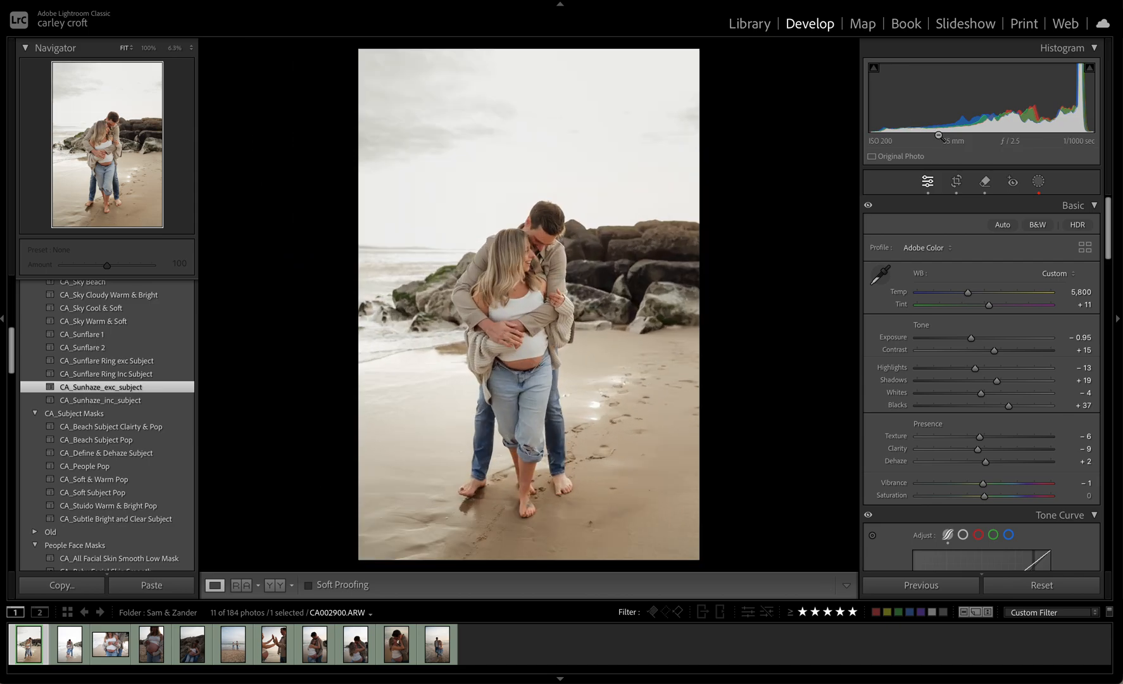
left_click(943, 249)
left_click(931, 302)
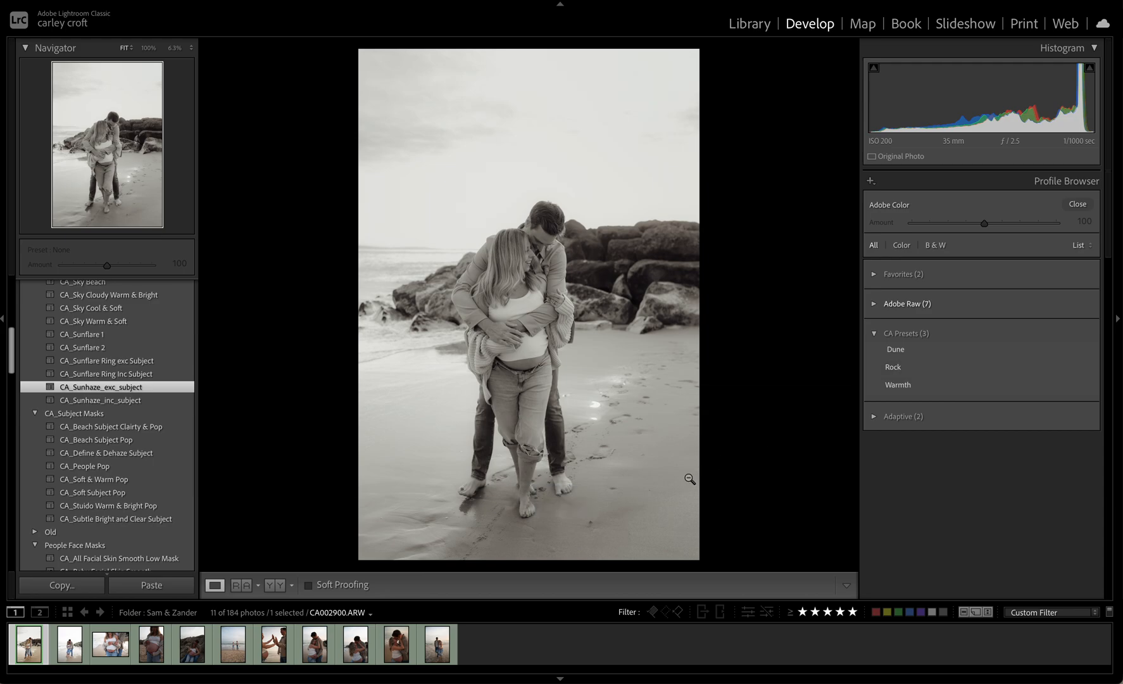
left_click(914, 358)
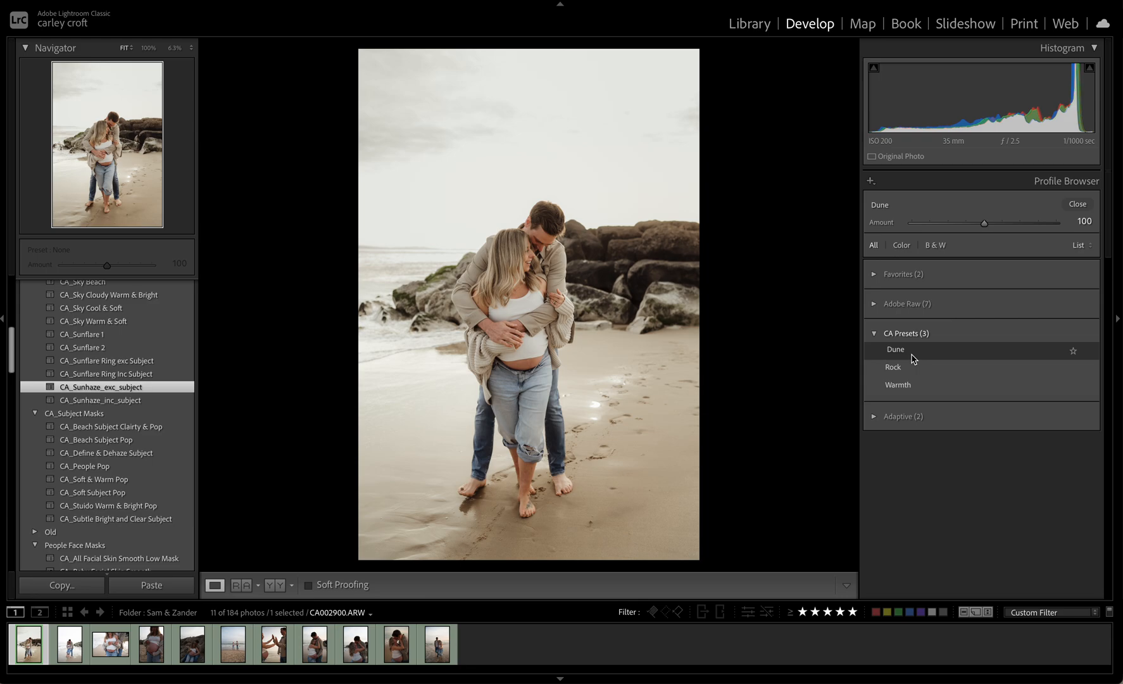
left_click(1078, 205)
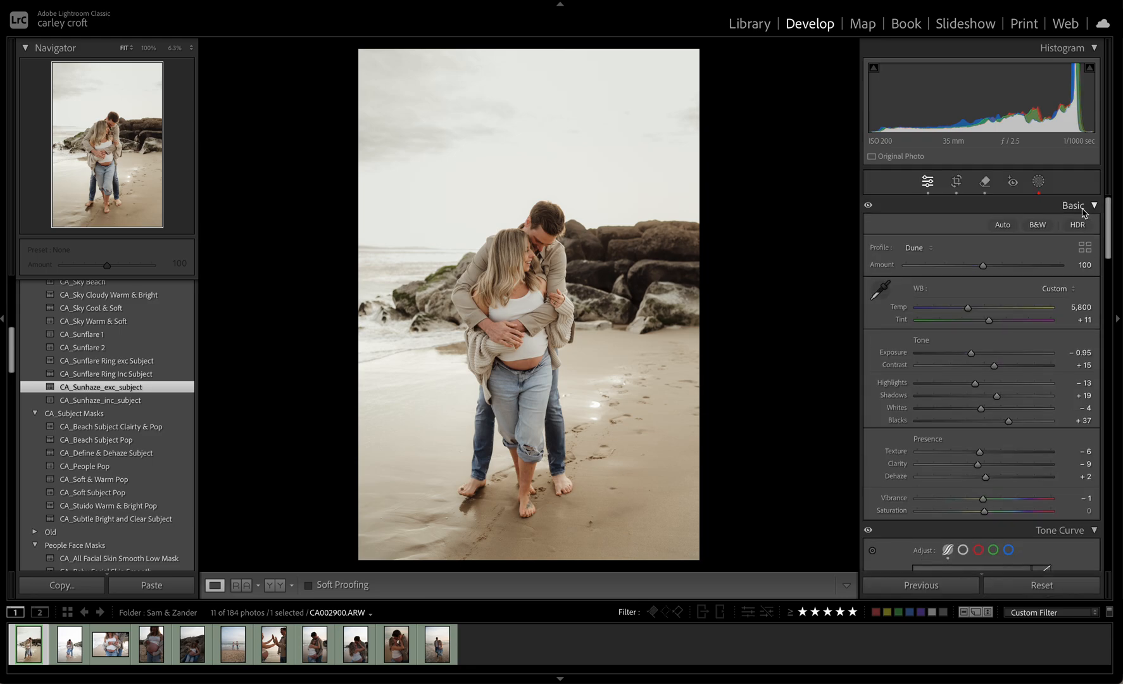
Inspect the couple's hands, clothing, faces and feet up close for remaining distractions
key("super+equal")
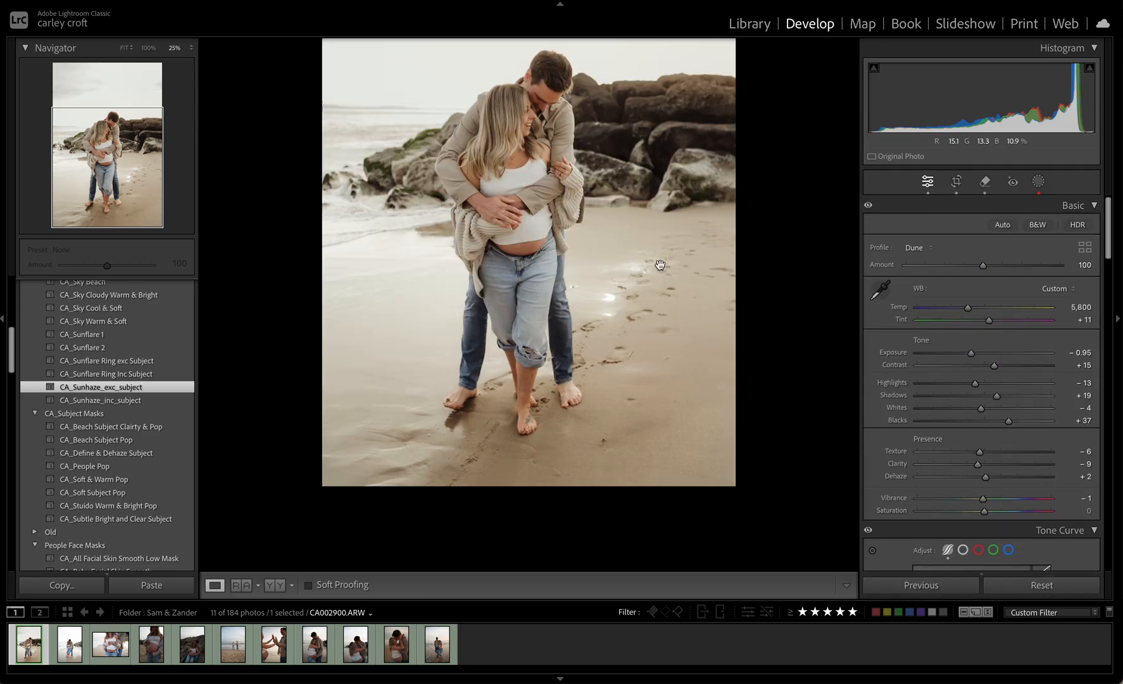
key("super+equal")
key("super+equal")
left_click_drag(567, 295, 659, 402)
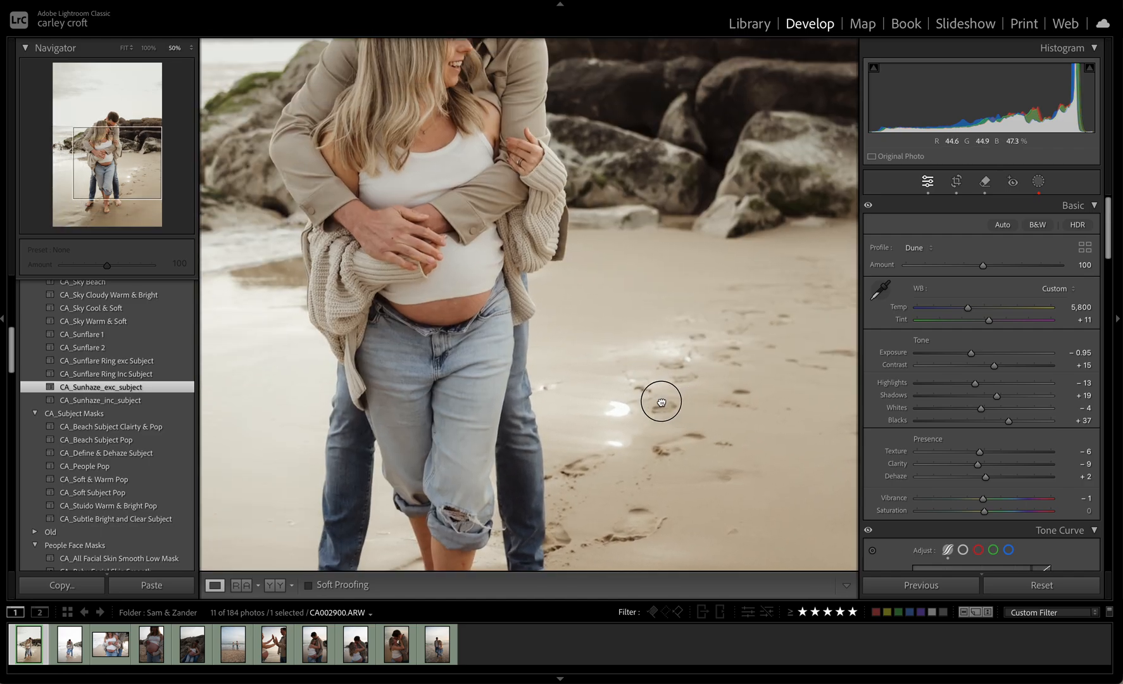
left_click_drag(456, 226, 503, 267)
key("super+equal")
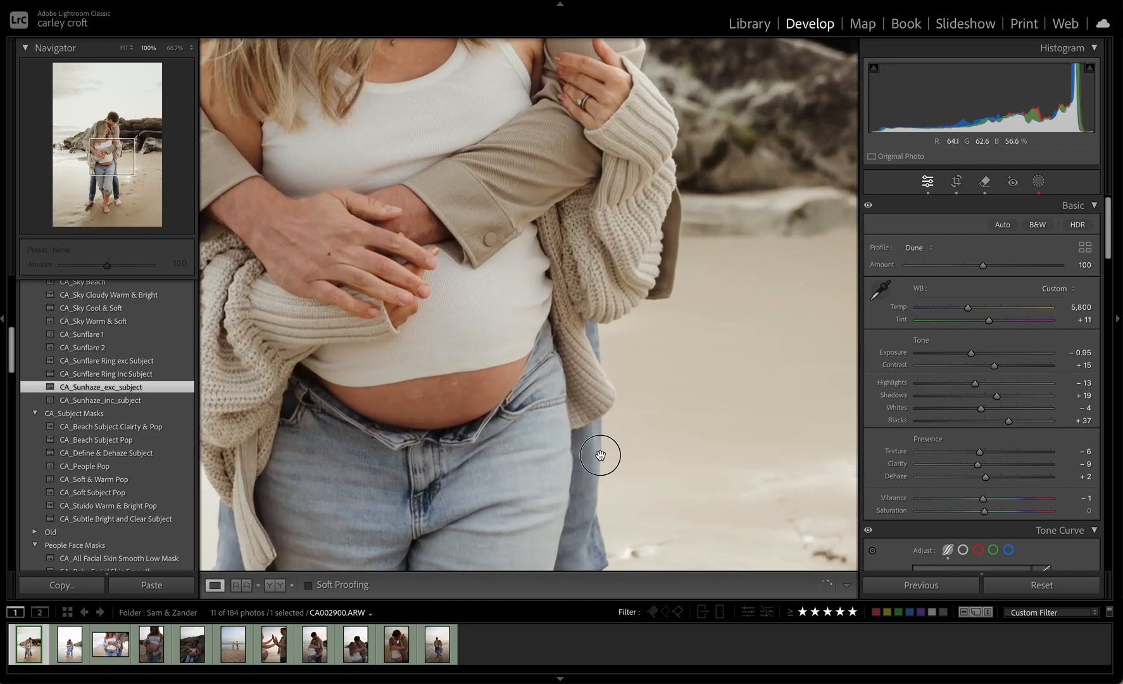
key("super+equal")
left_click_drag(610, 332, 600, 480)
key("super+minus")
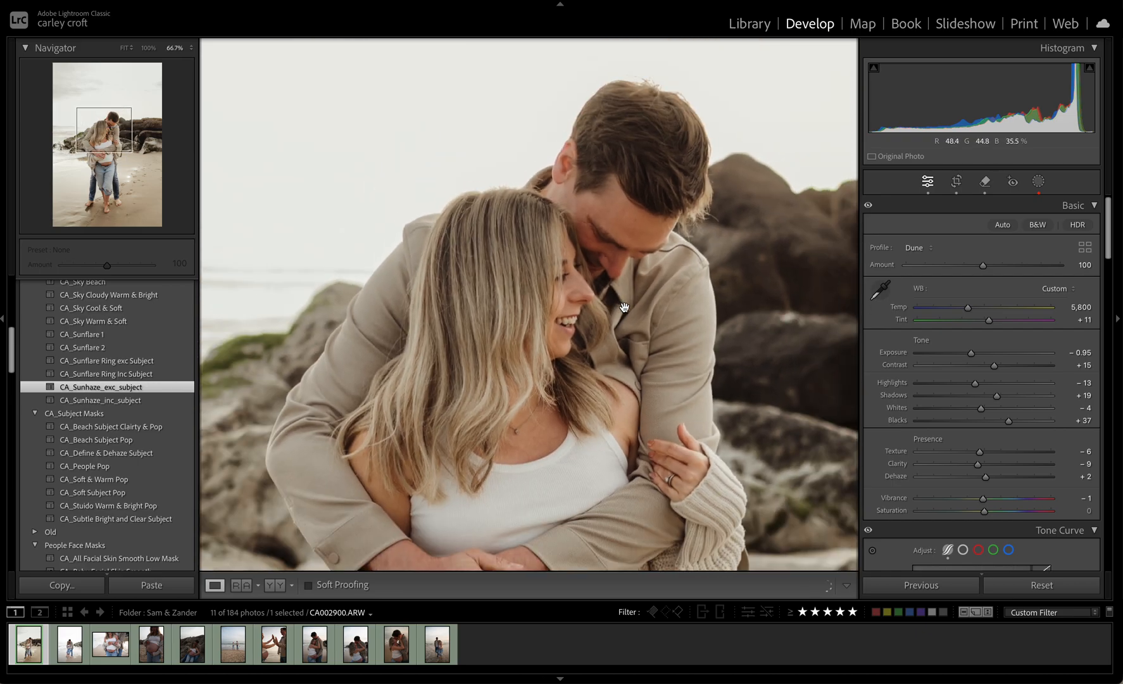
left_click_drag(625, 307, 554, 7)
left_click_drag(689, 301, 879, 3)
left_click_drag(558, 341, 692, 179)
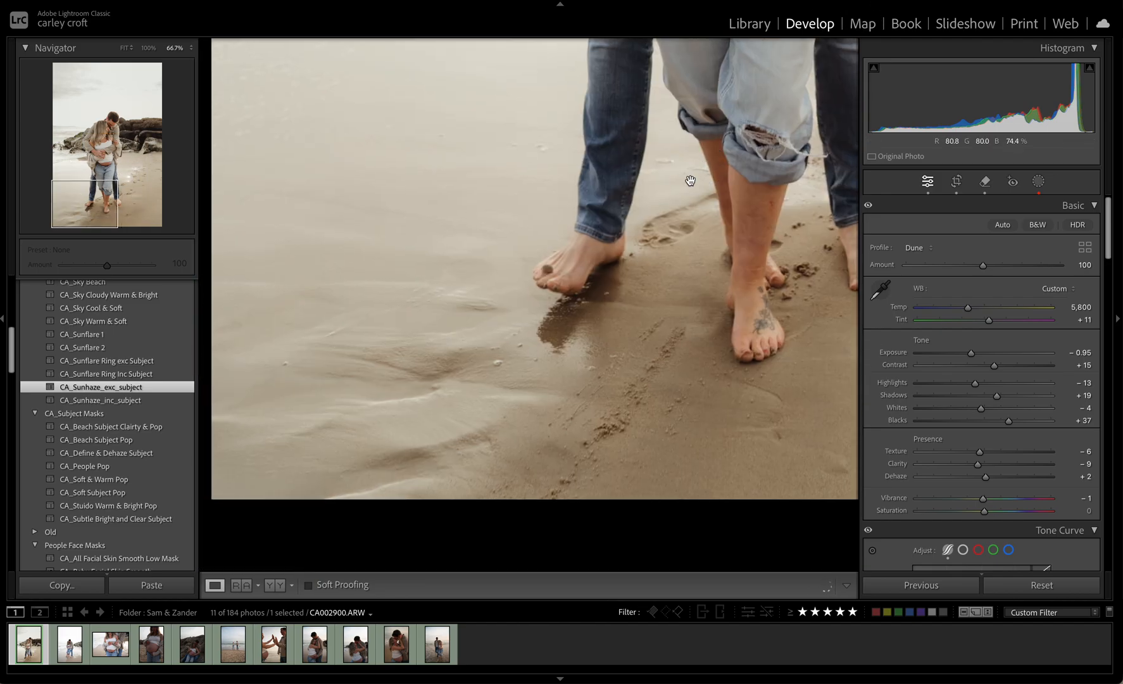
Remove the dark sand spot on top of the man's toes with generative AI
left_click_drag(512, 319, 507, 653)
left_click_drag(520, 414, 545, 433)
key("super+minus")
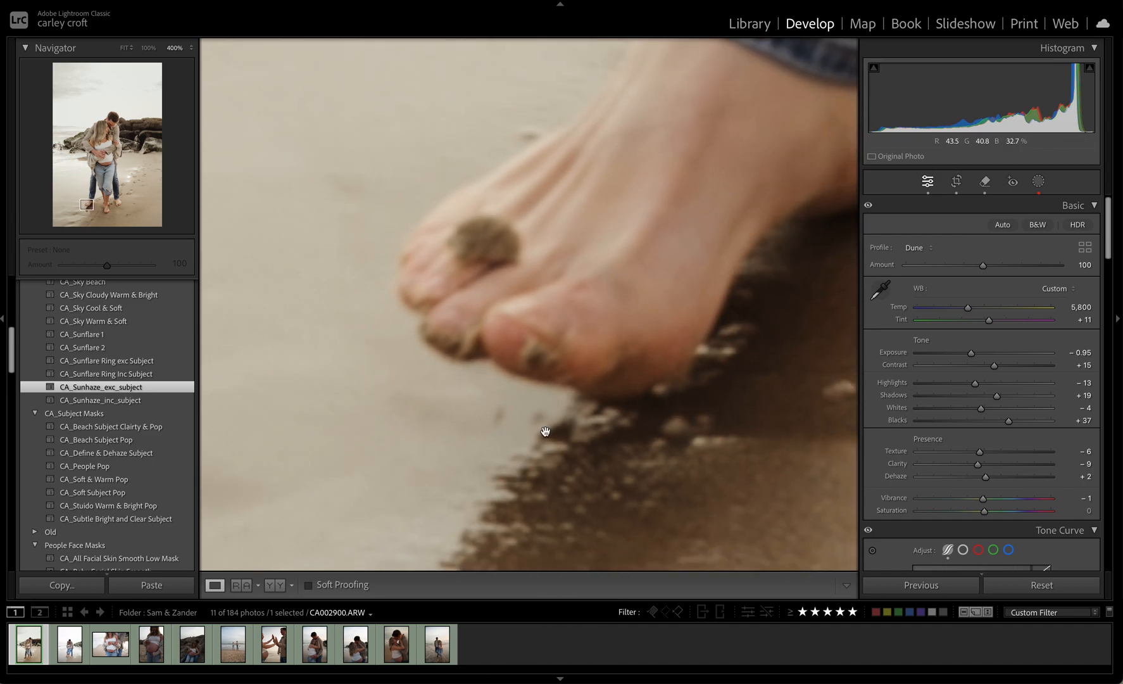
left_click(984, 183)
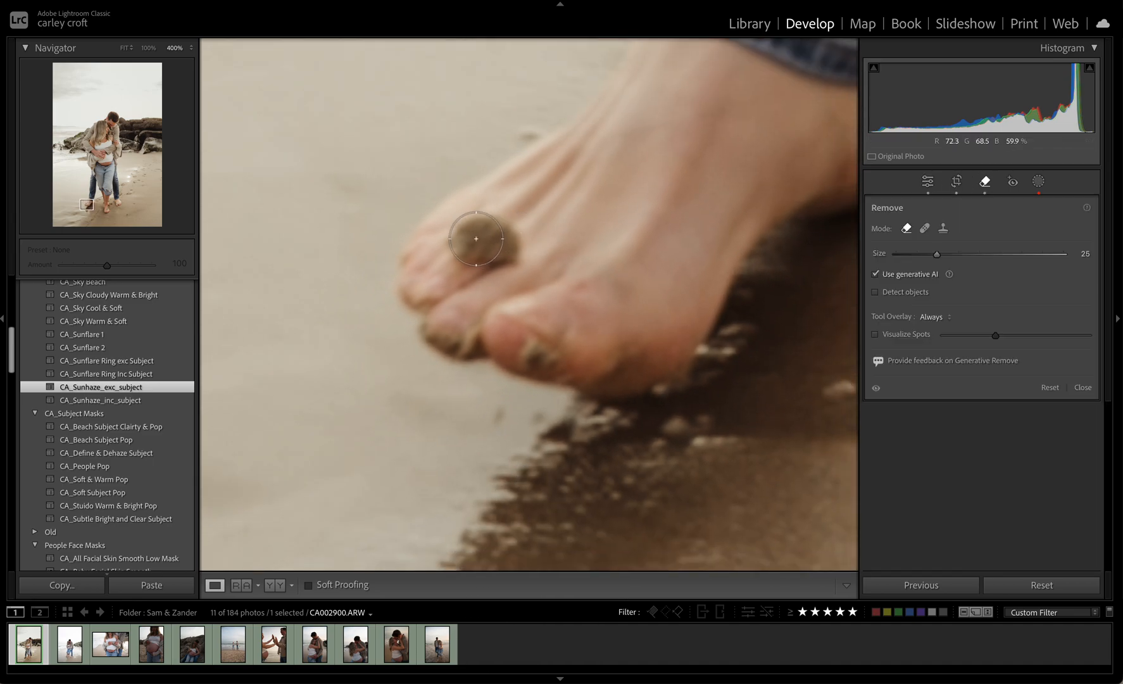
mouse_move(473, 241)
left_mouse_down()
mouse_move(500, 244)
mouse_move(461, 237)
left_mouse_up()
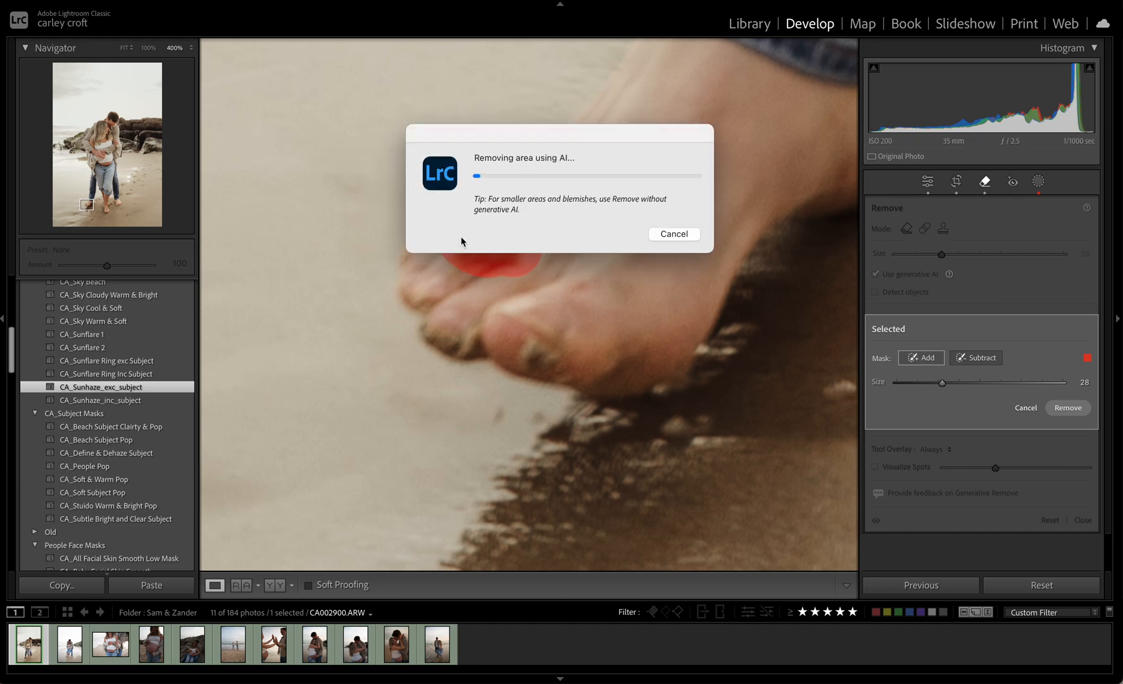
key("q")
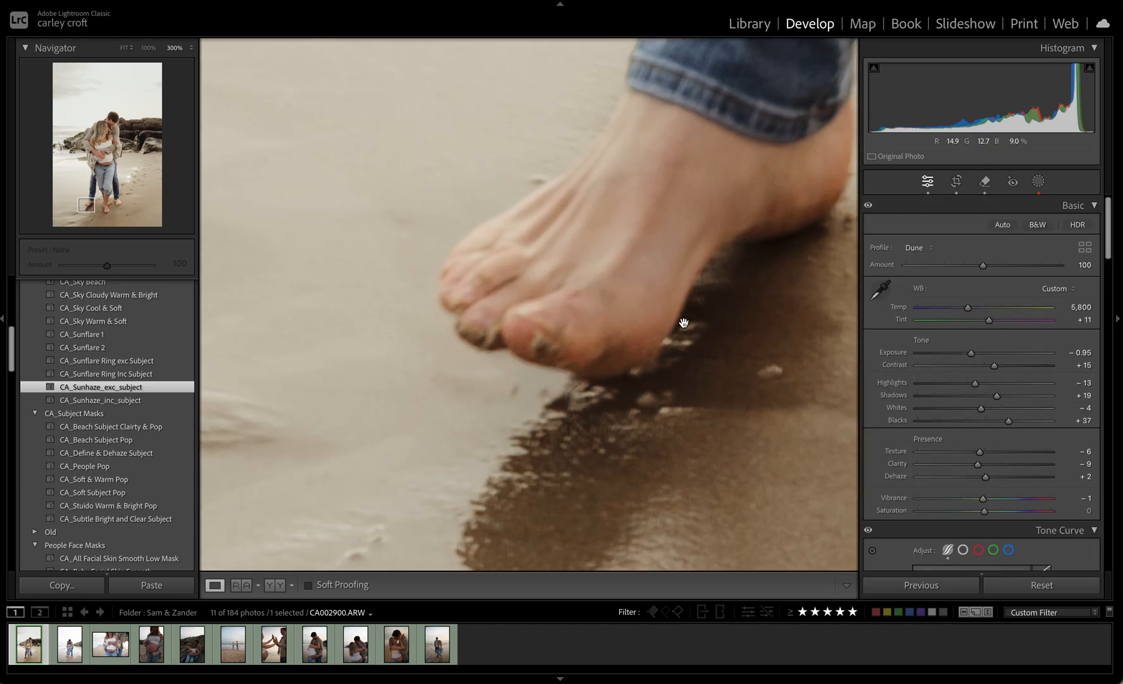
Review the whole edited photo fitted in view
key("super+minus")
key("super+minus")
key("super+minus")
key("super+minus")
key("super+minus")
key("super+minus")
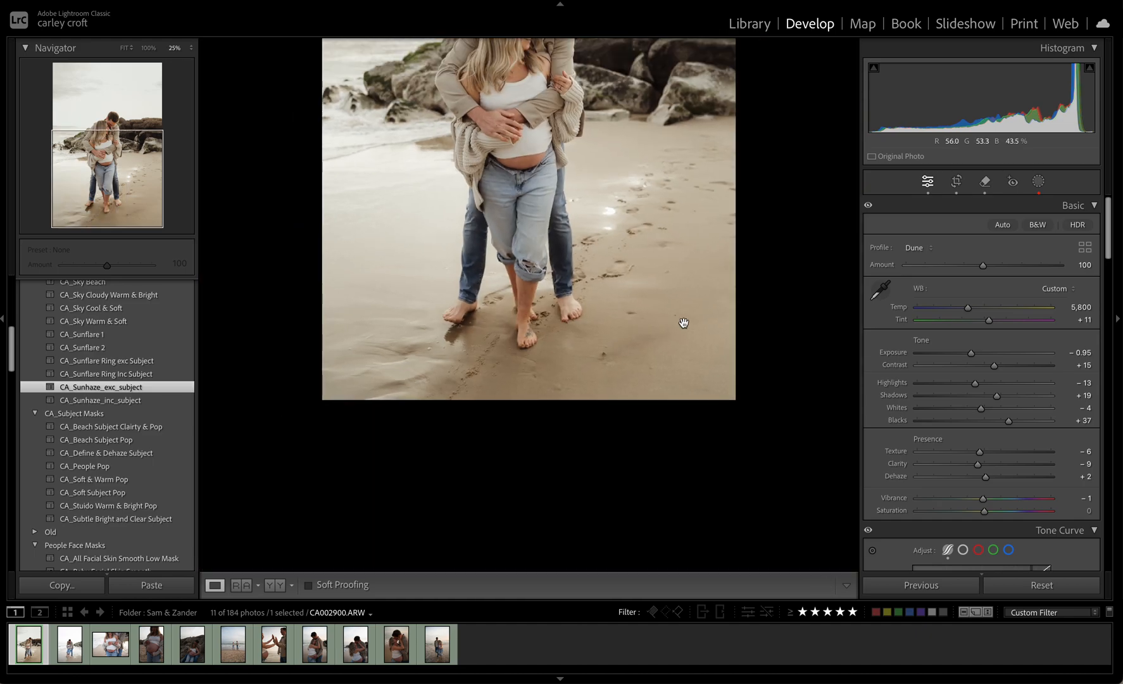
key("super+minus")
key("super+minus")
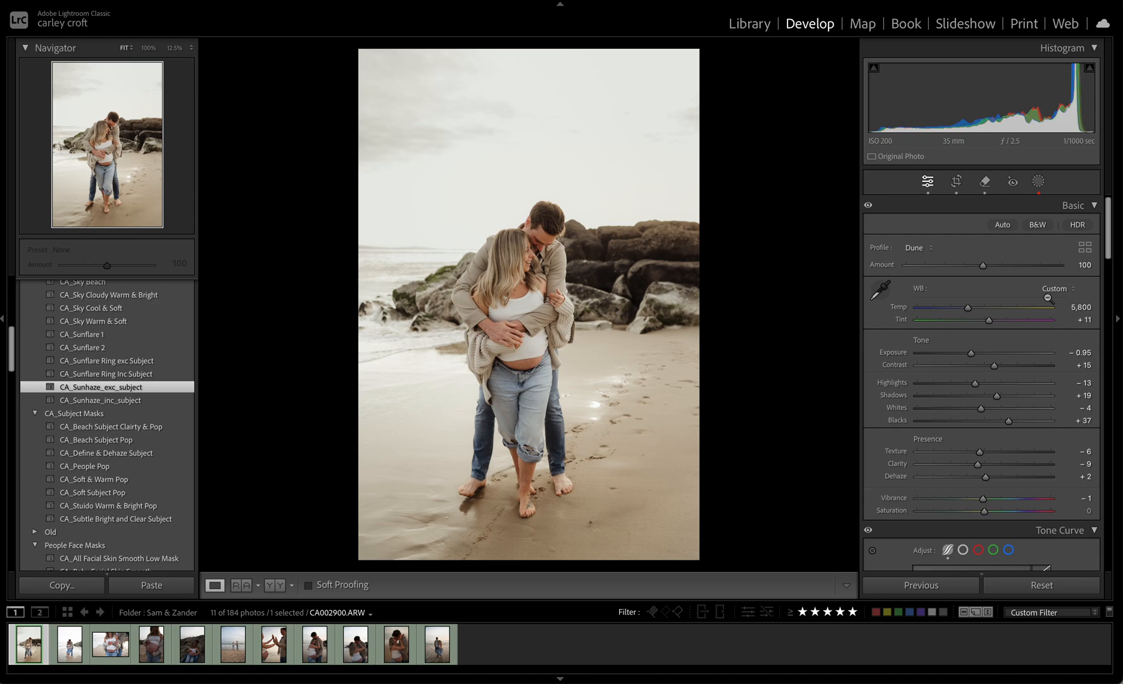
Fine-tune the photo's basic adjustments to temperature 6,068, exposure −0.80, contrast +17 and shadows +12
left_click(1084, 307)
type("60")
key("Return")
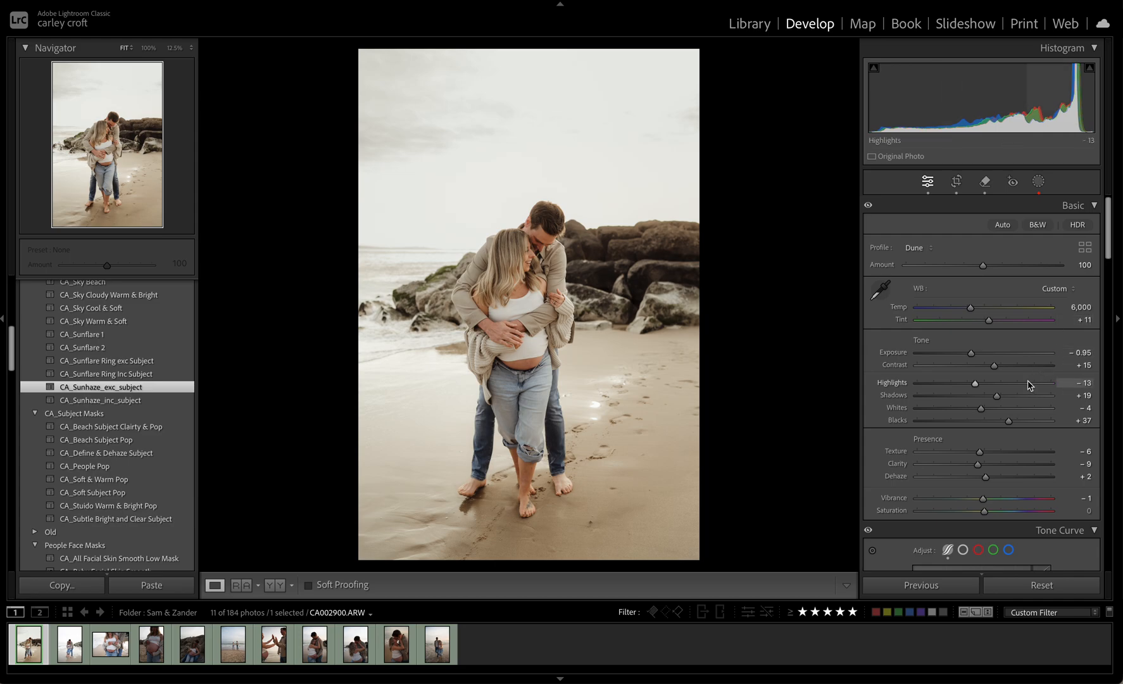
left_click_drag(998, 368, 992, 397)
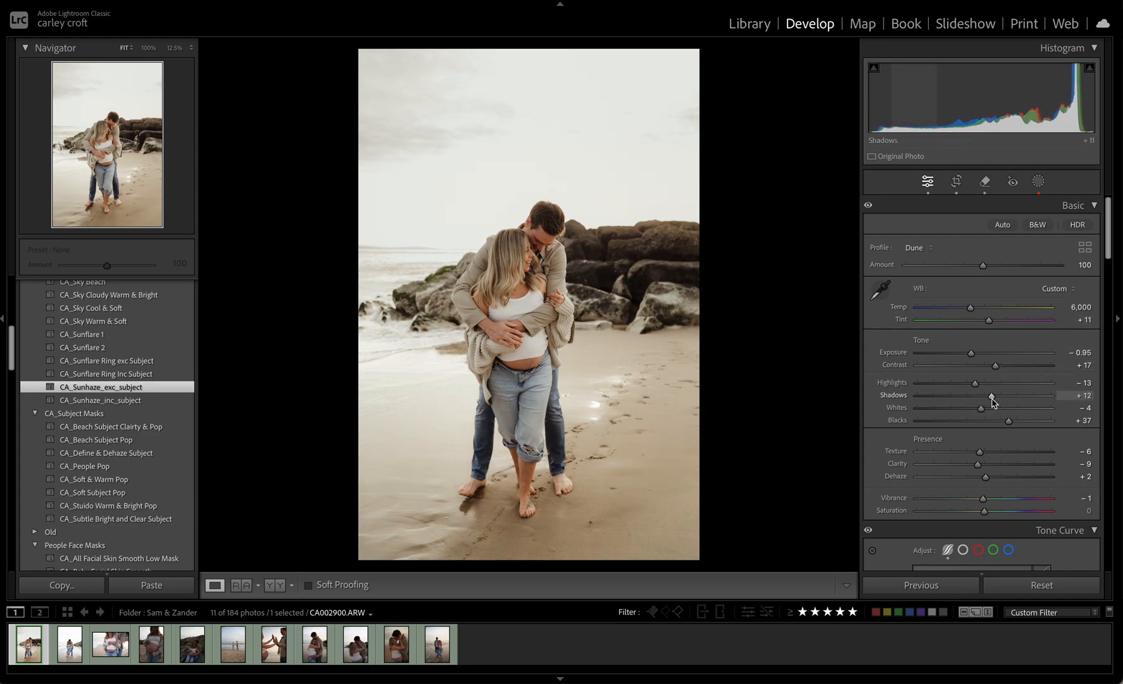
left_click_drag(970, 308, 973, 310)
left_click_drag(973, 355, 975, 355)
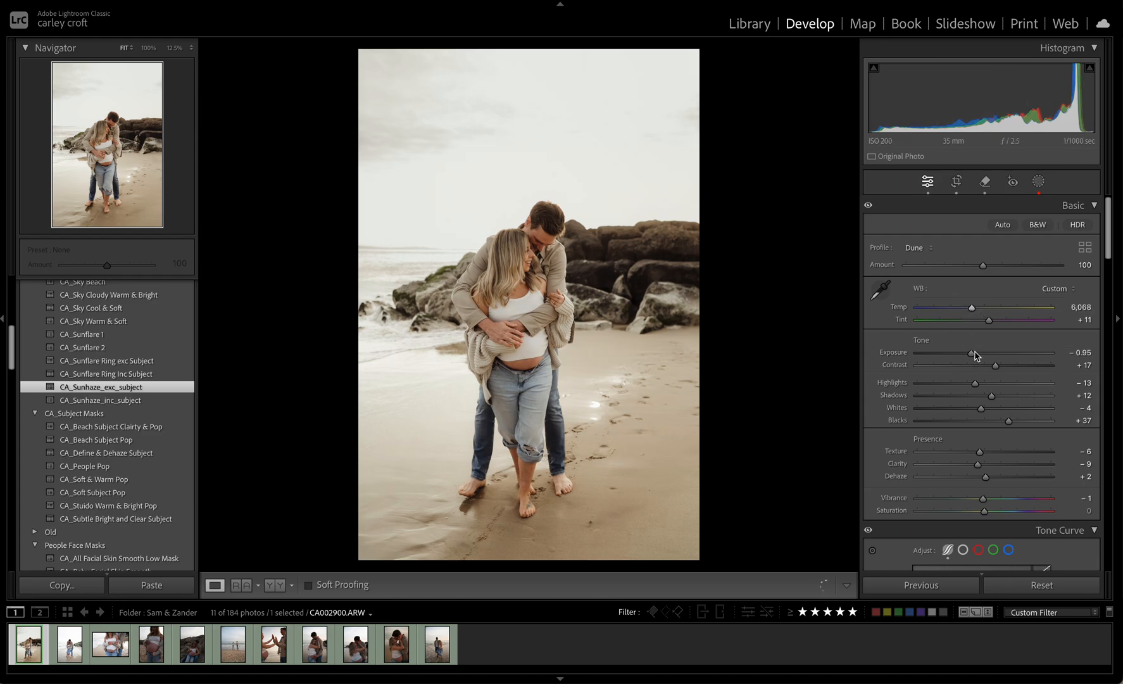
left_click(699, 331)
left_click(755, 268)
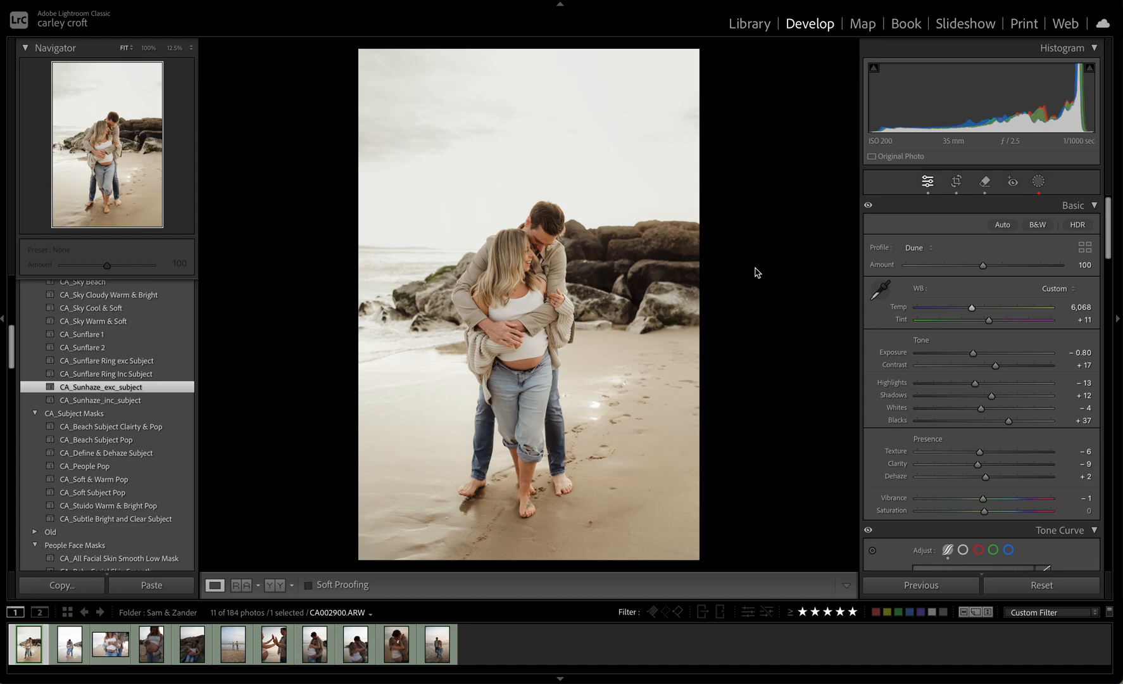
Copy the develop settings including the CA_People Pop, Mask 2, CA_Bottom Up and Mask 1 masks, leaving out the sun haze mask
key("super+shift+c")
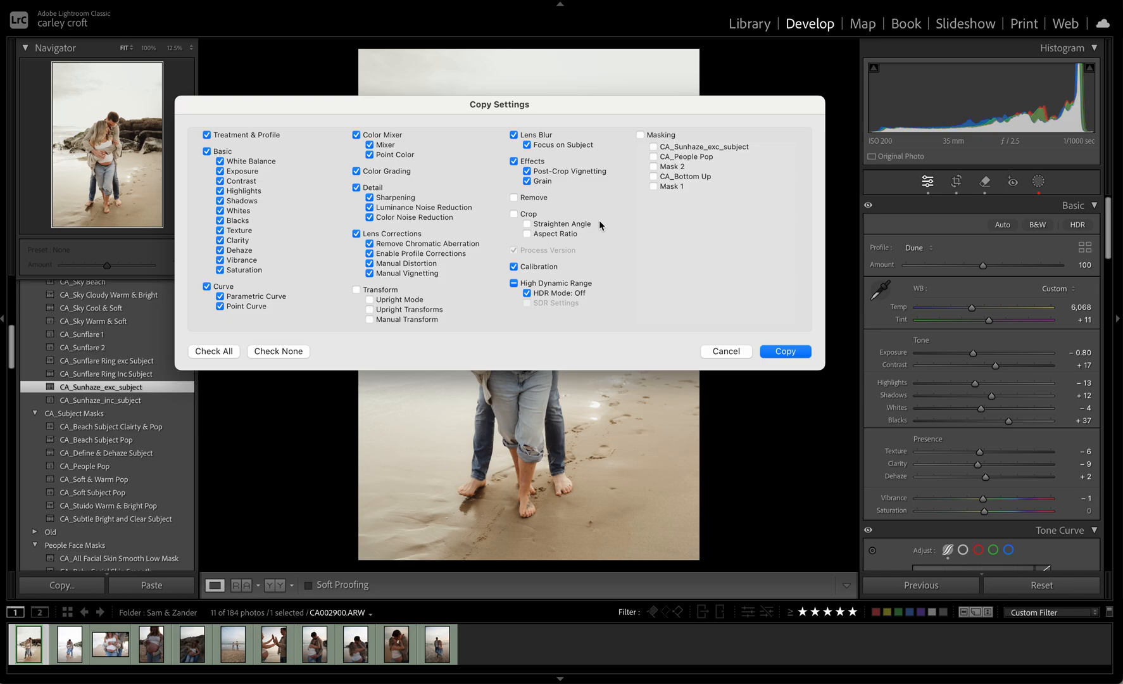
left_click(676, 177)
left_click(683, 160)
left_click(670, 189)
left_click(793, 352)
Synchronize the edited photo's settings and chosen masks to CA002927.ARW and the distant couple photo CA003768.ARW
left_click(63, 658)
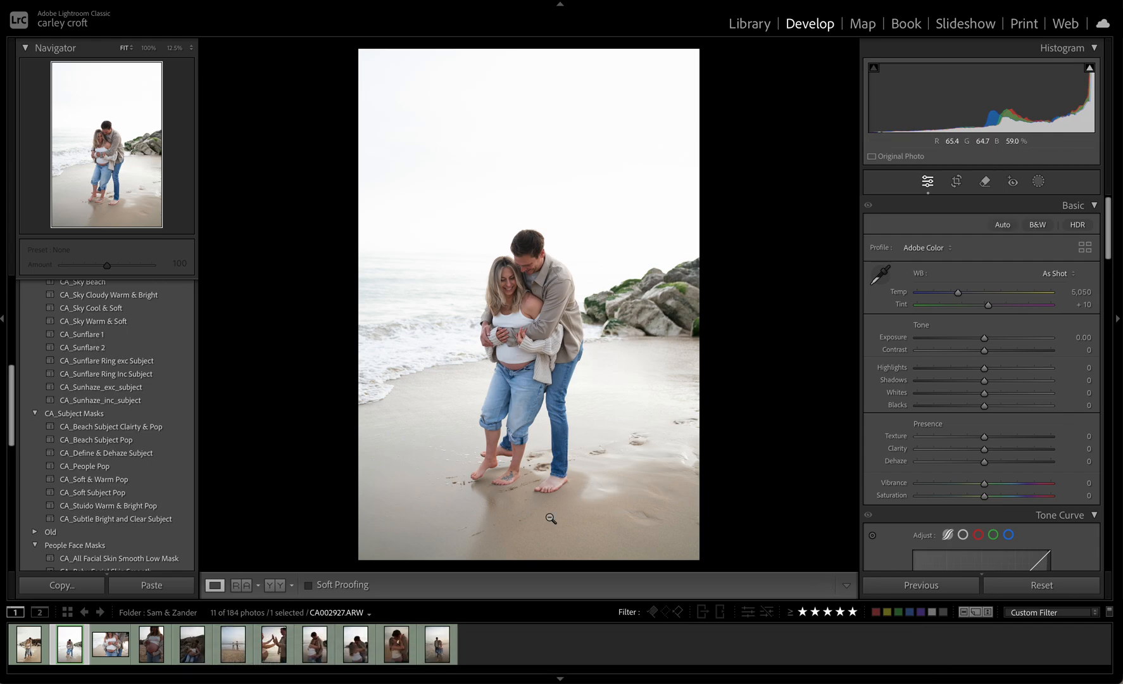
left_click(30, 642)
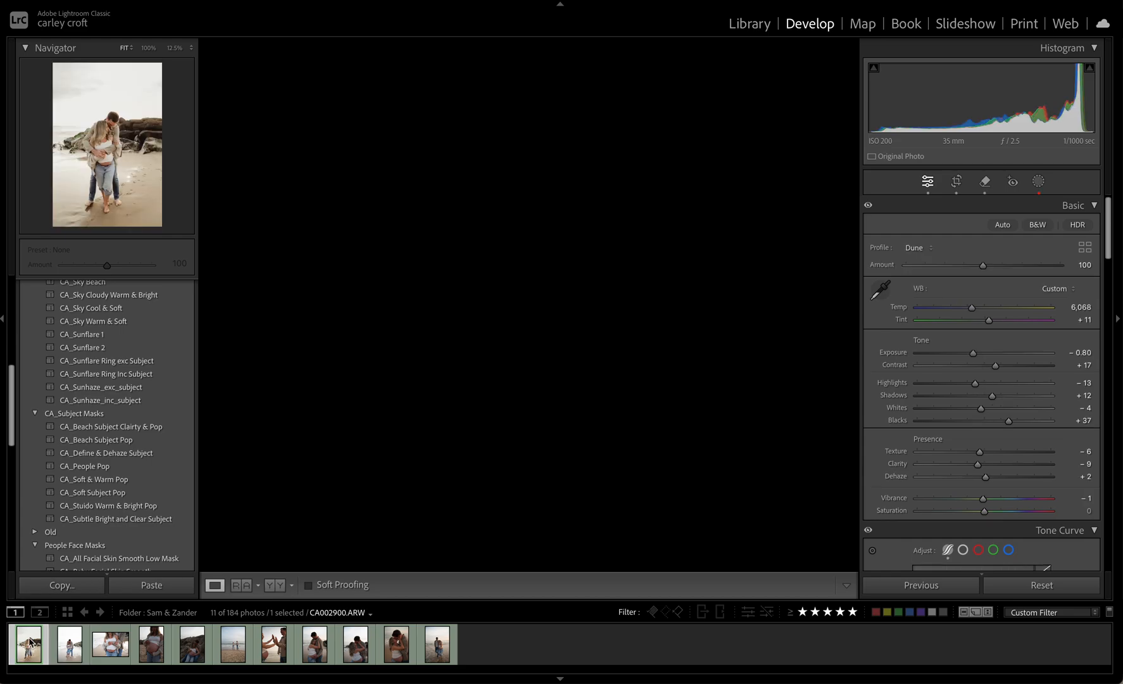
left_click(76, 653, "super")
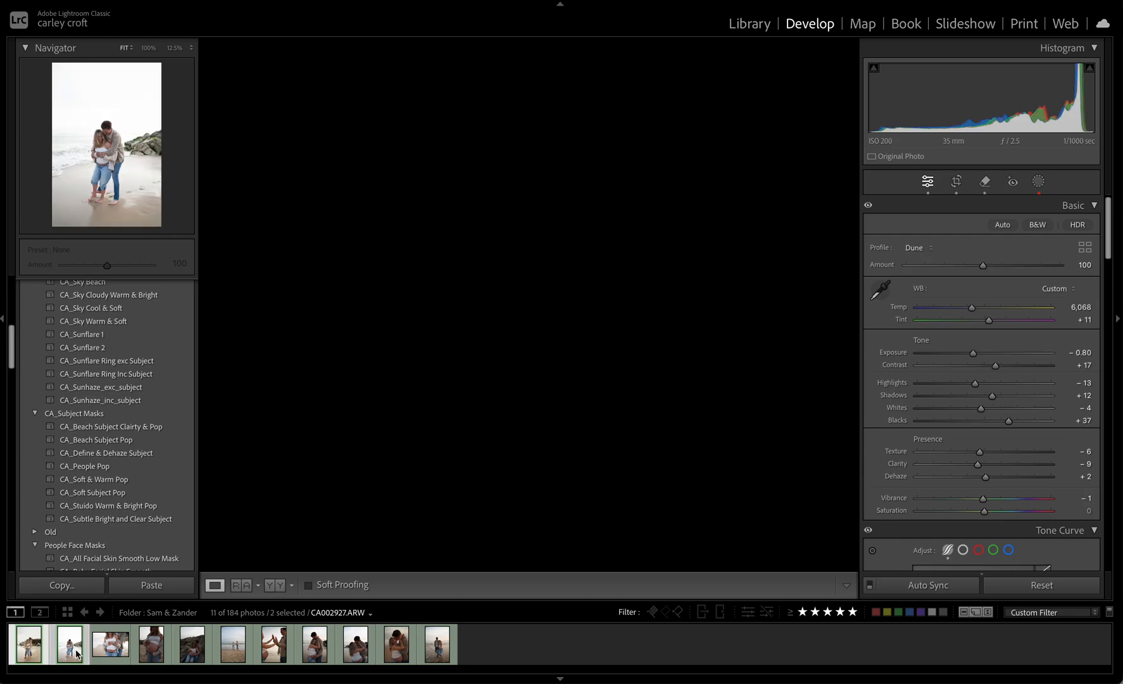
left_click(234, 654, "super")
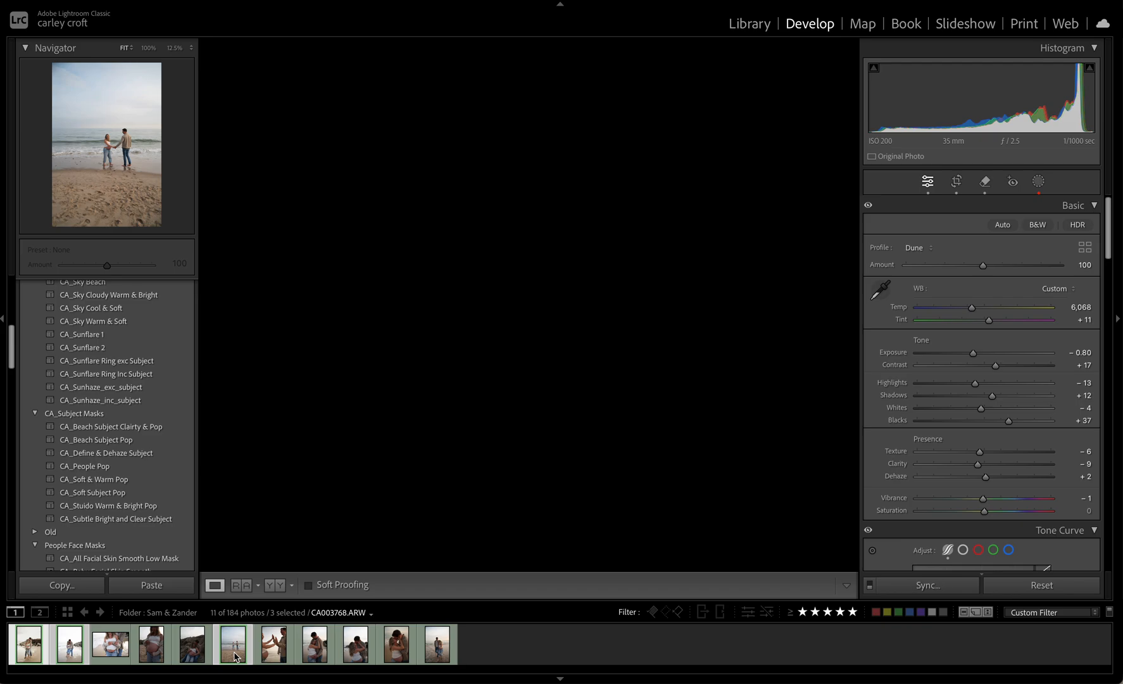
left_click(902, 589)
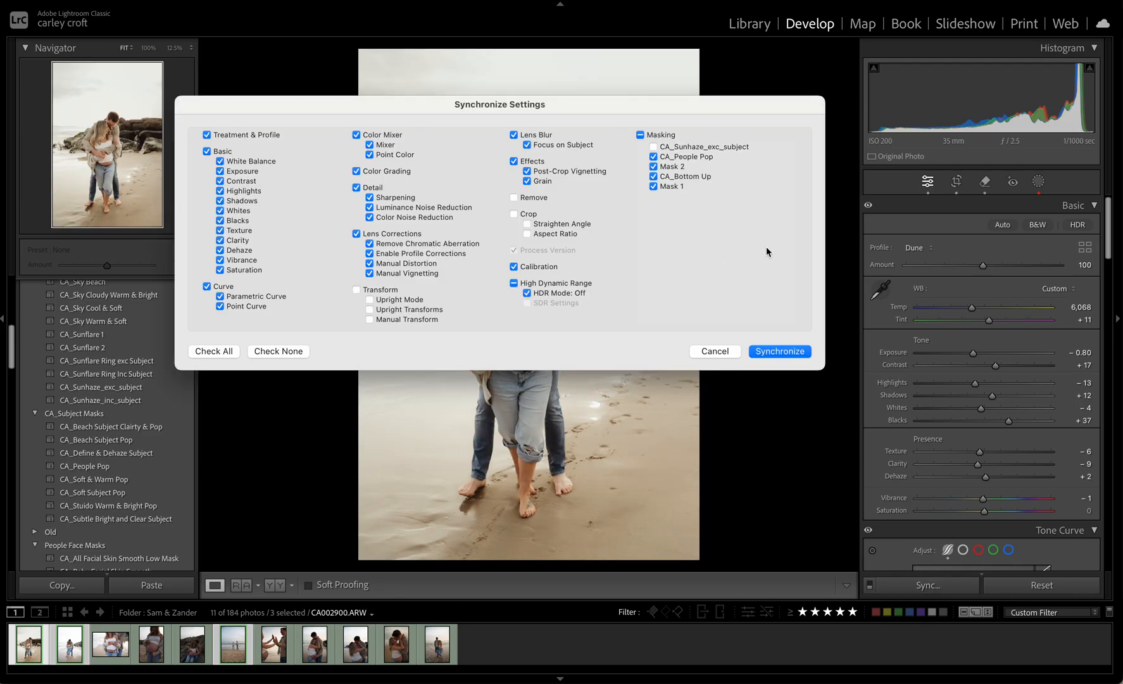
left_click(772, 353)
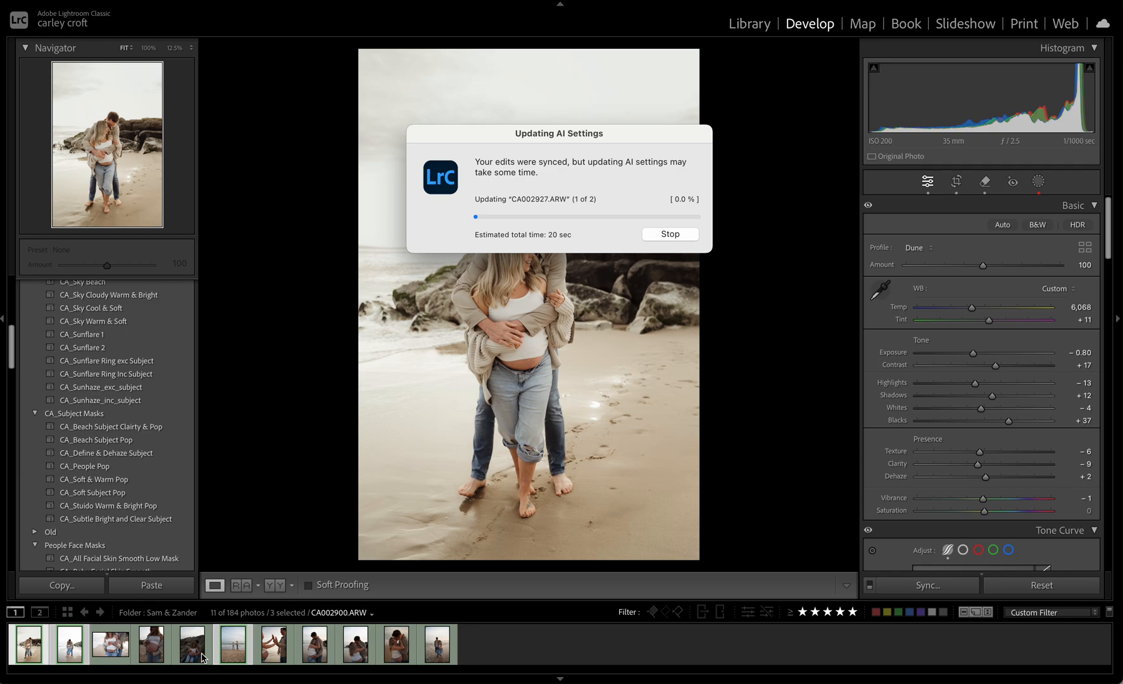
mouse_move(298, 682)
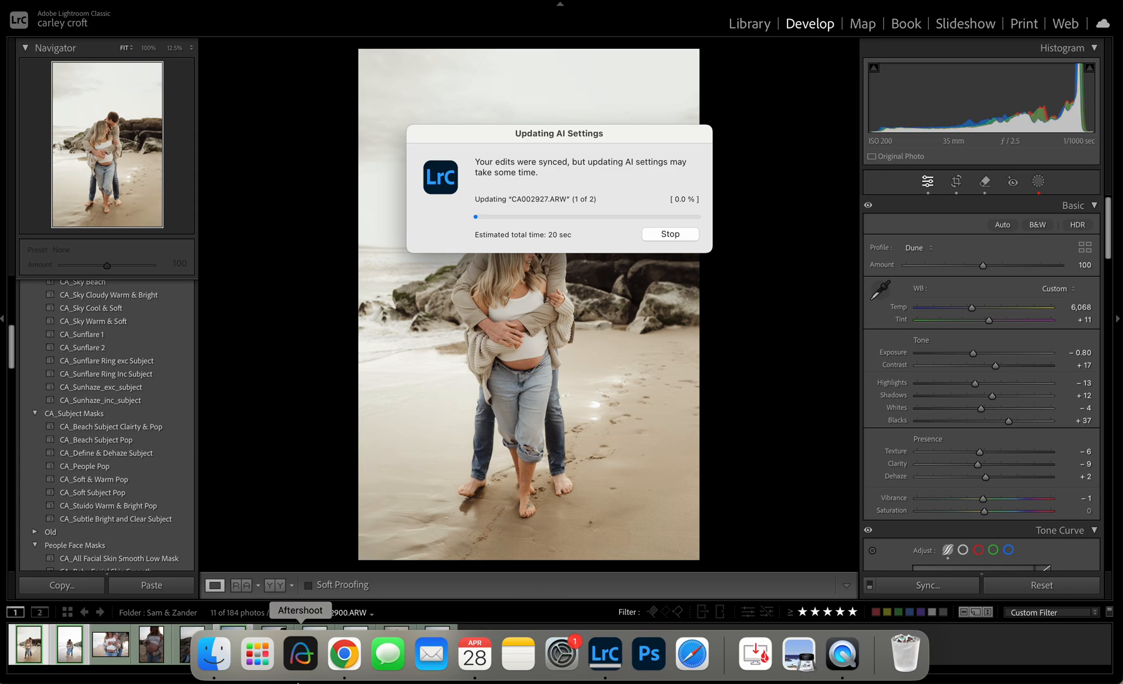
On CA002927.ARW, tighten Mask 2's radial gradient around the couple and shift the CA_Bottom Up linear gradient slightly upward
left_click(68, 650)
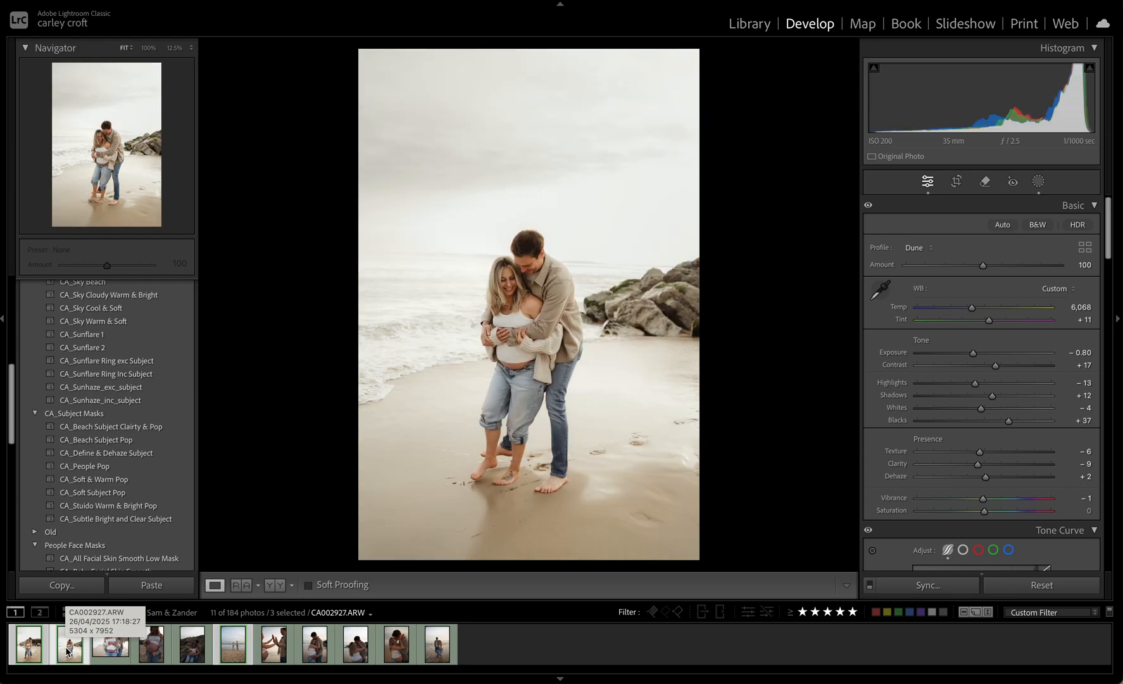
left_click(1039, 182)
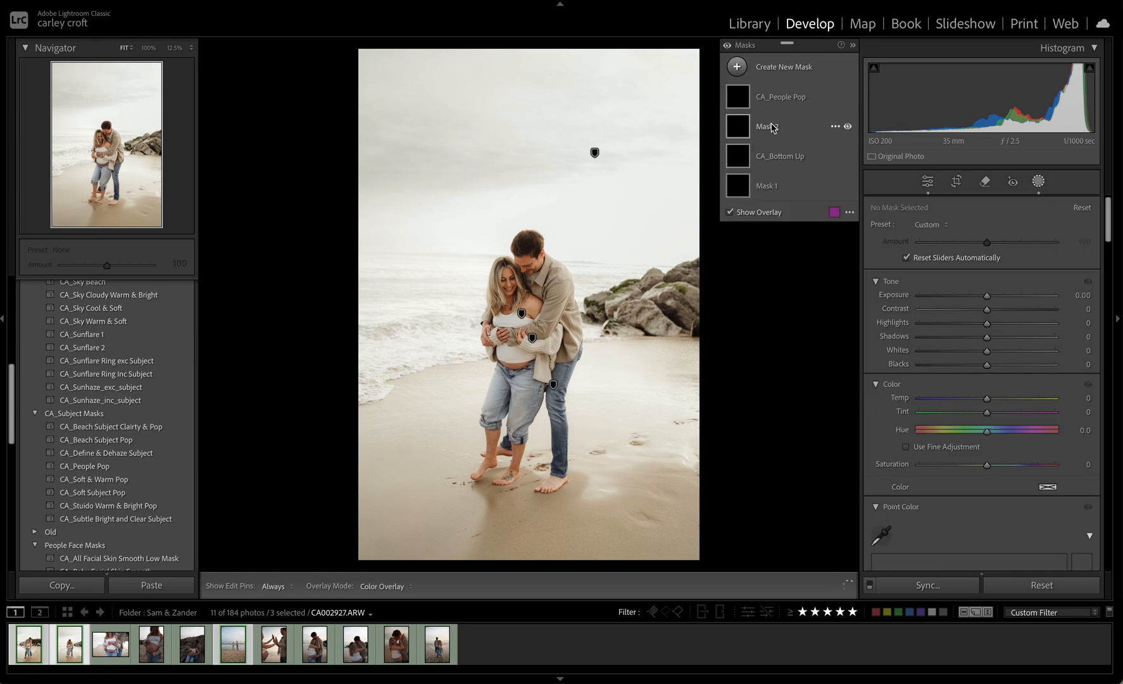
left_click(770, 106)
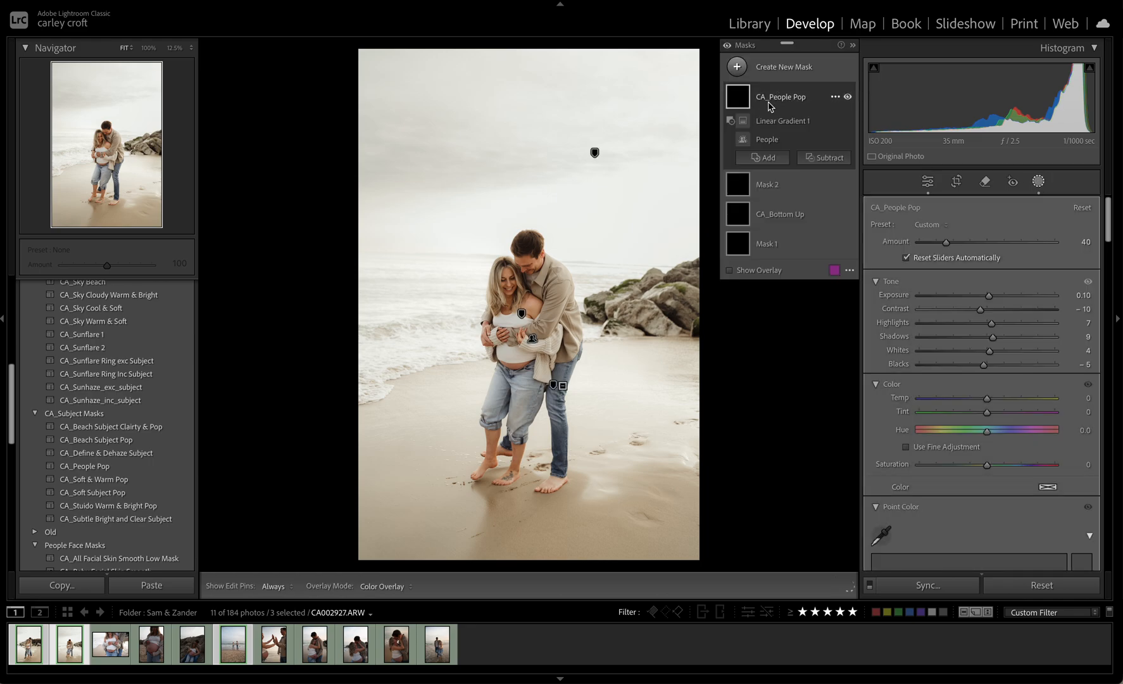
left_click(783, 194)
left_click_drag(539, 75, 533, 131)
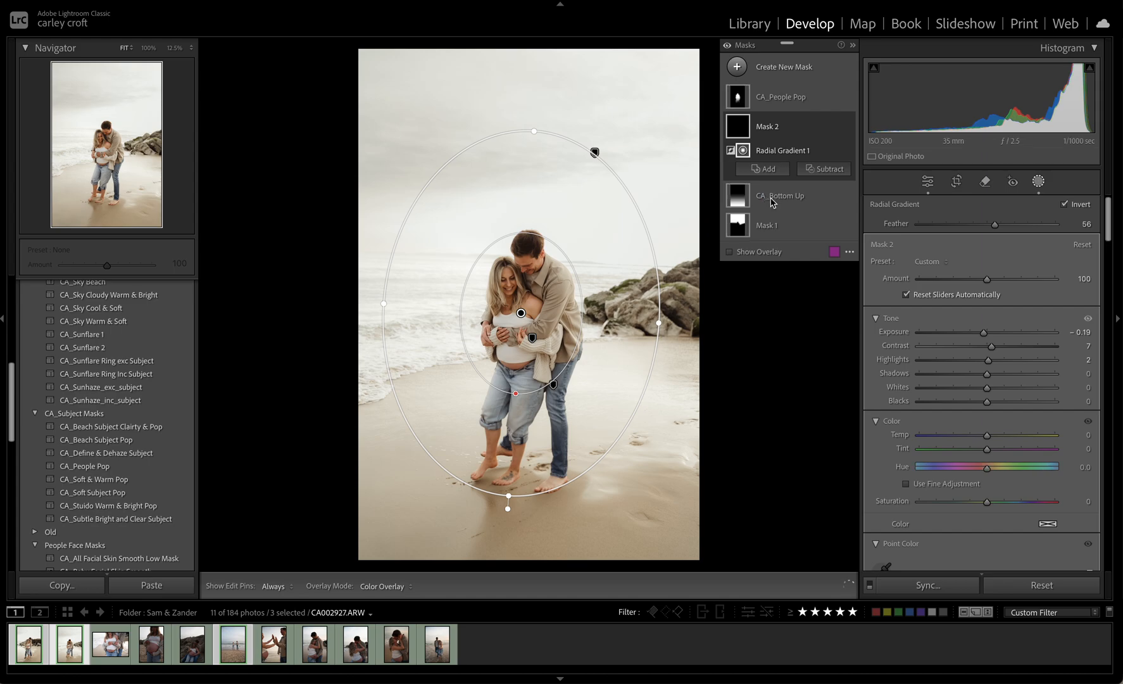
left_click(771, 196)
left_click_drag(553, 385, 550, 366)
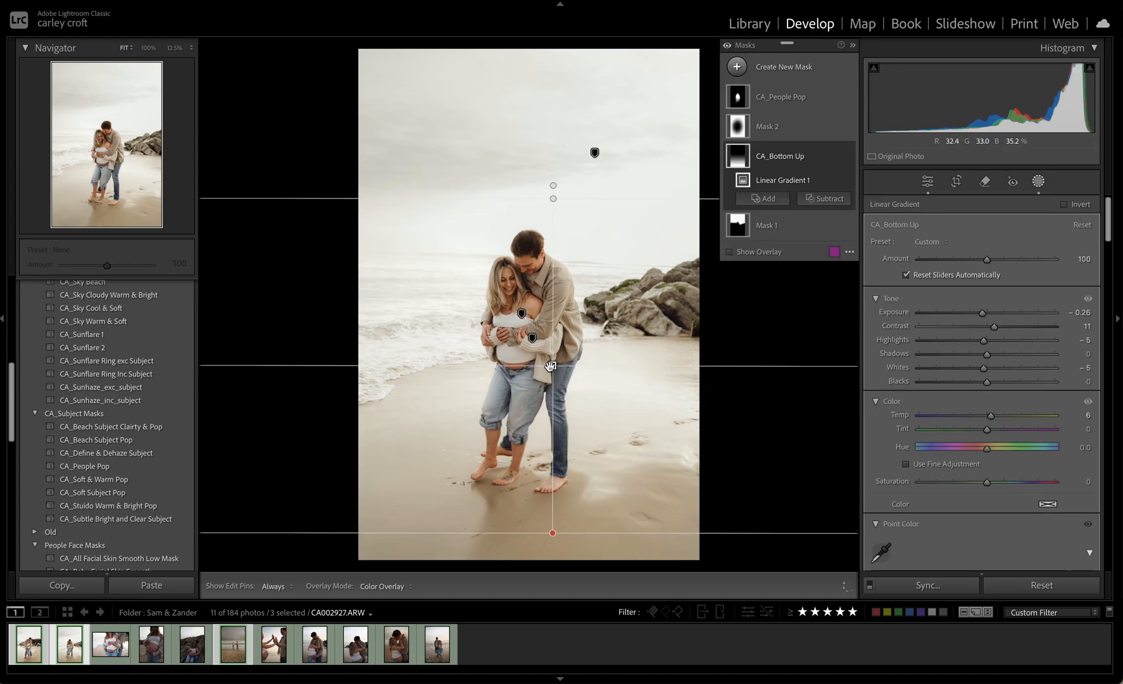
Set the sky mask's exposure to −1.19 and its whites to 16
left_click(794, 235)
left_click_drag(965, 340, 966, 315)
left_click_drag(967, 368, 999, 374)
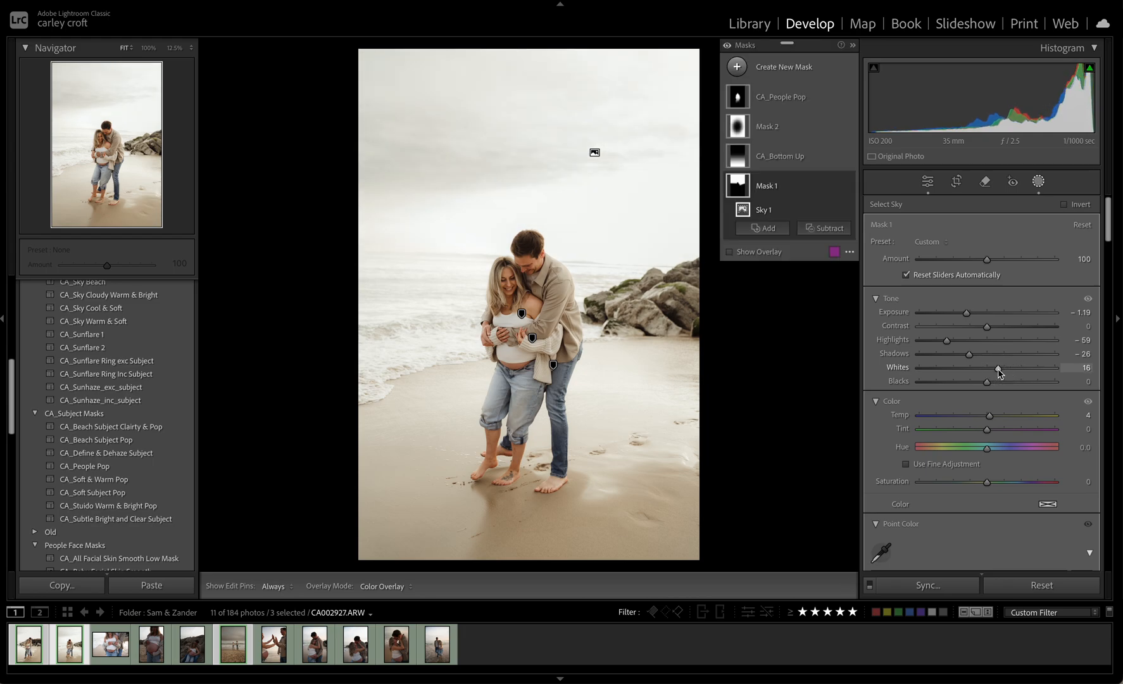
key("Escape")
key("Escape")
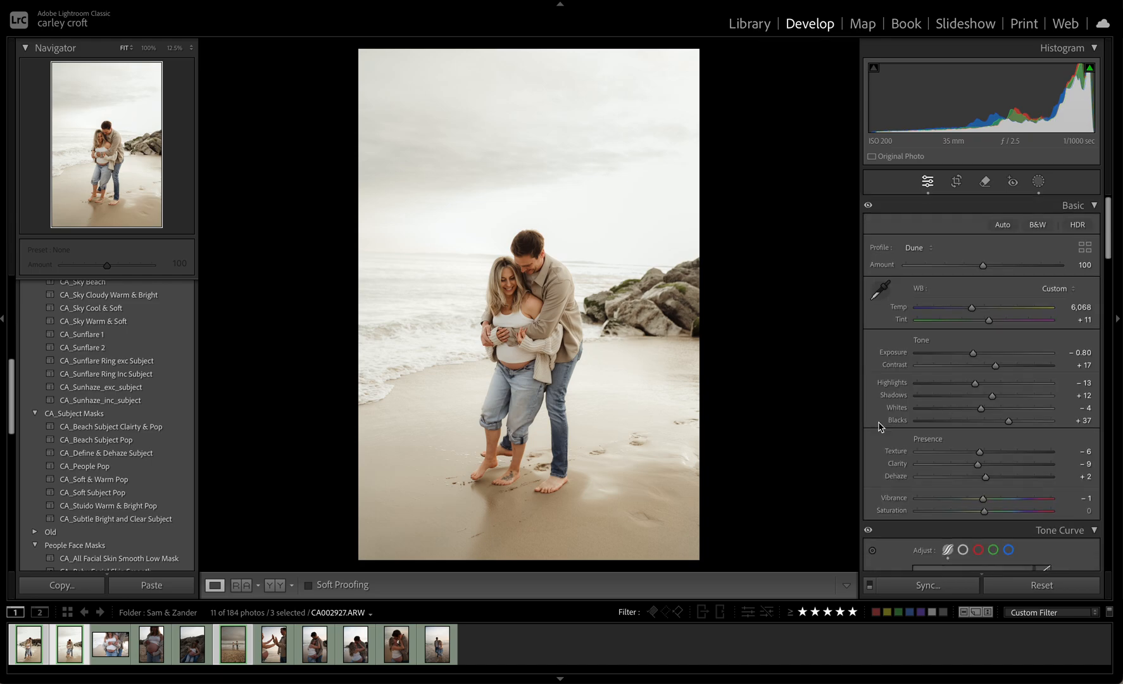
left_click(1039, 182)
left_click(801, 68)
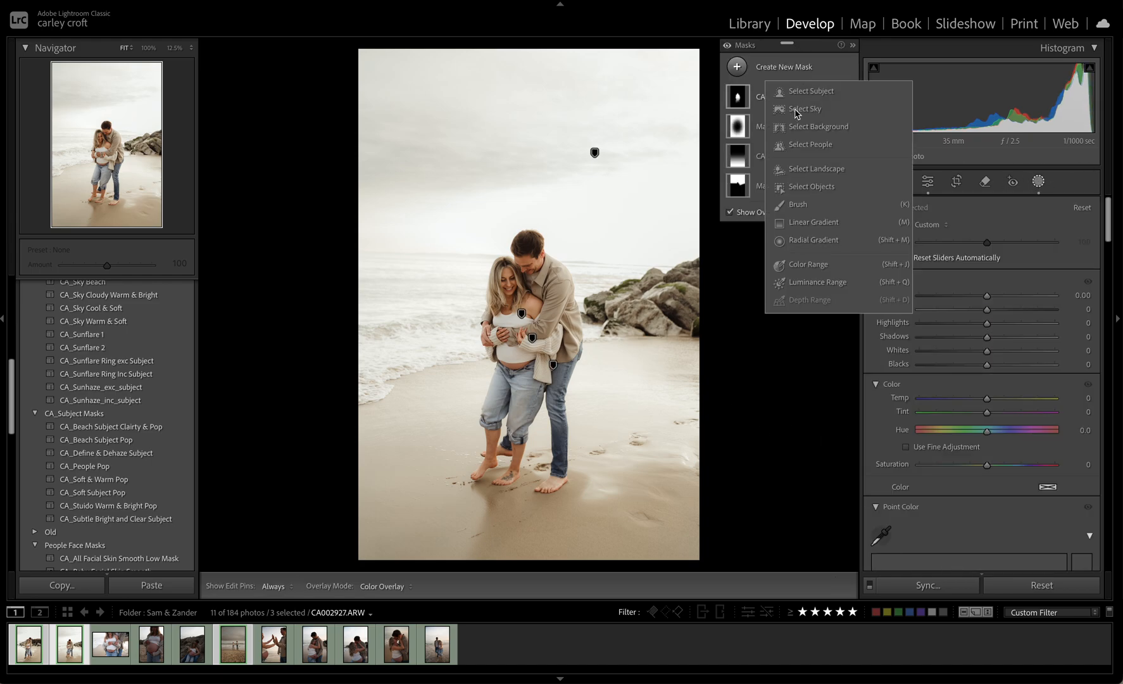
left_click(808, 264)
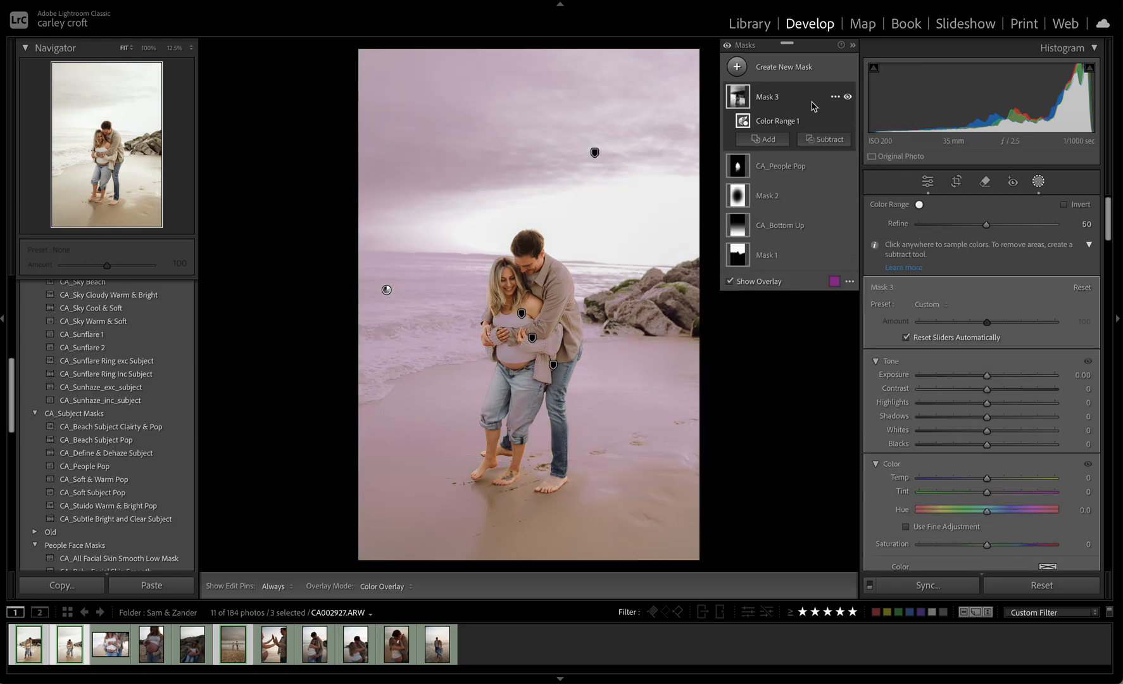
key("ctrl+z")
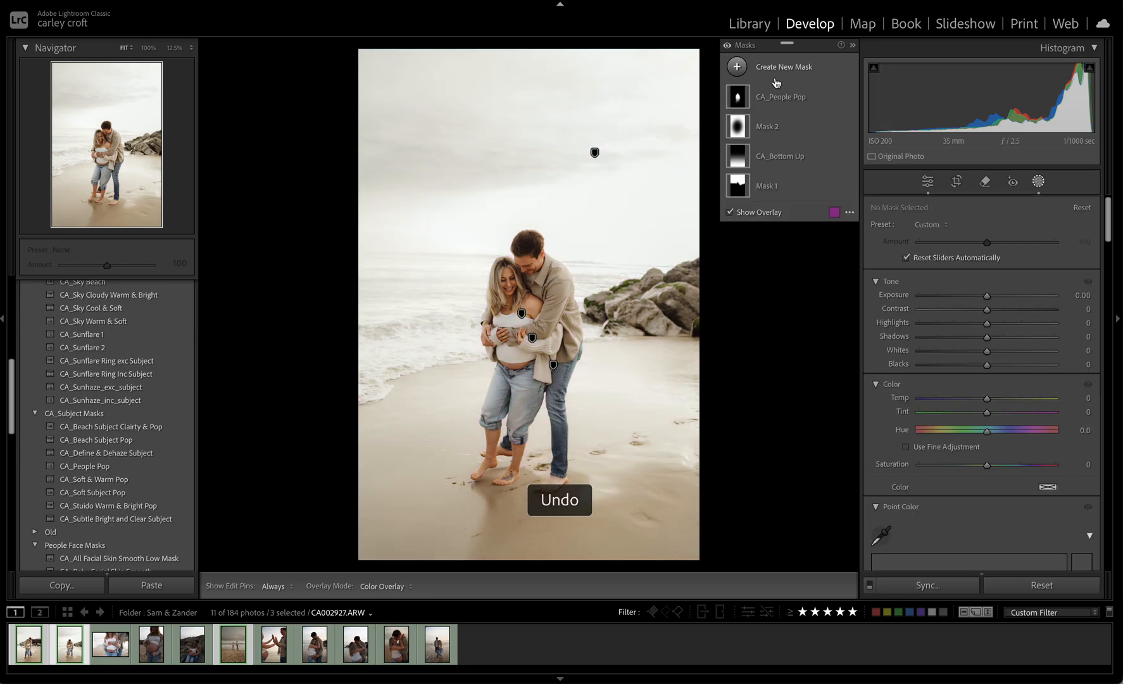
Create a new landscape mask that selects only the water
left_click(773, 70)
left_click(817, 169)
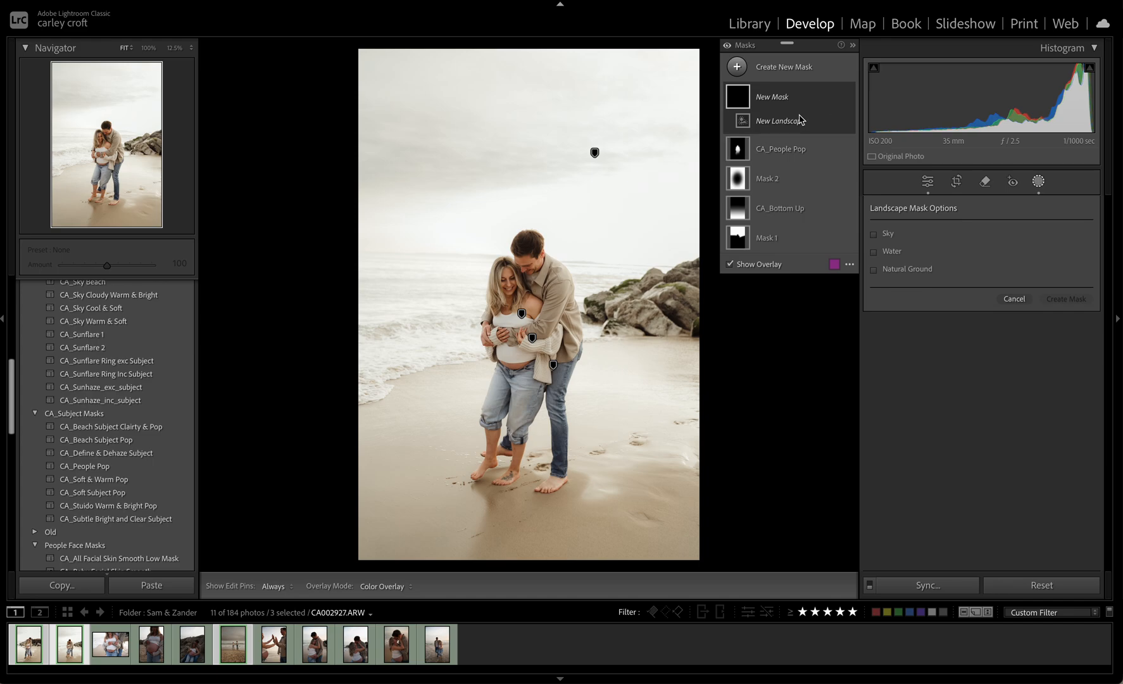
left_click(779, 104)
left_click(779, 105)
left_click(891, 252)
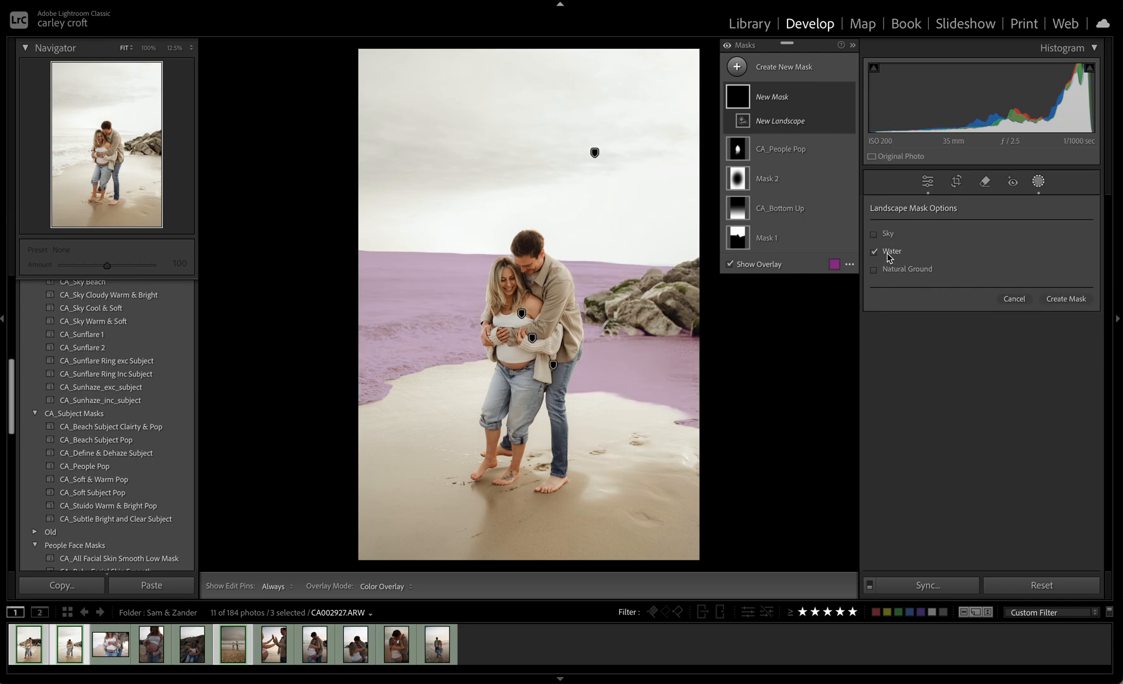
left_click(1067, 300)
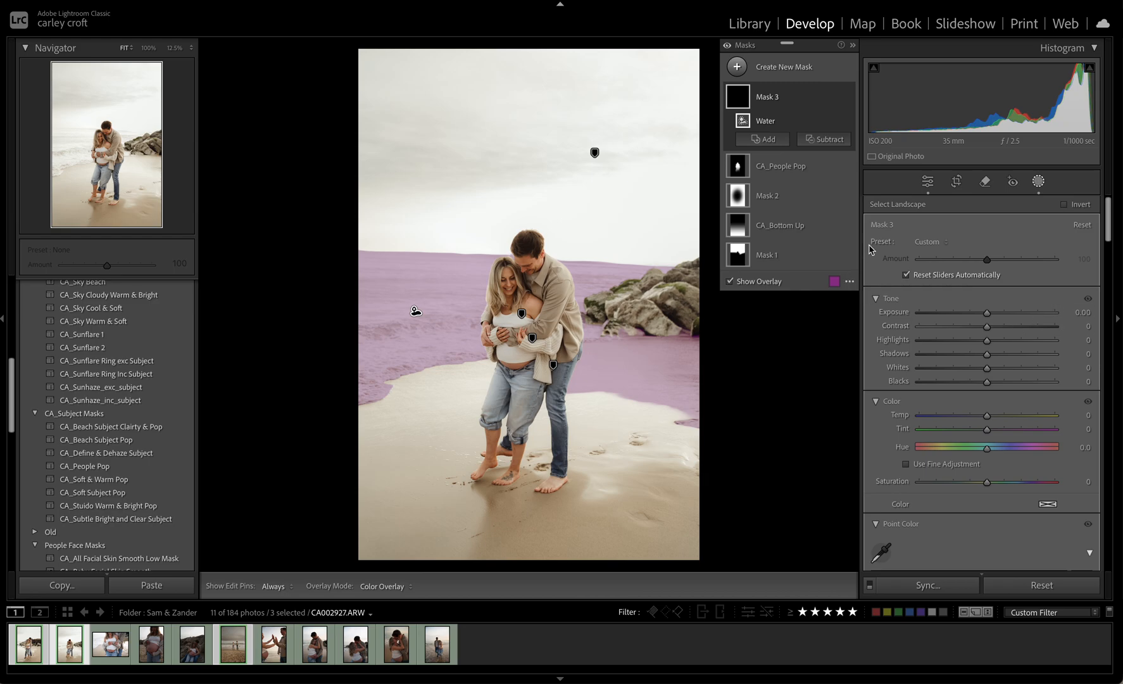
Subtract the wet sand below the rocks from the water mask with a brush and hide the edit pins
left_click(811, 142)
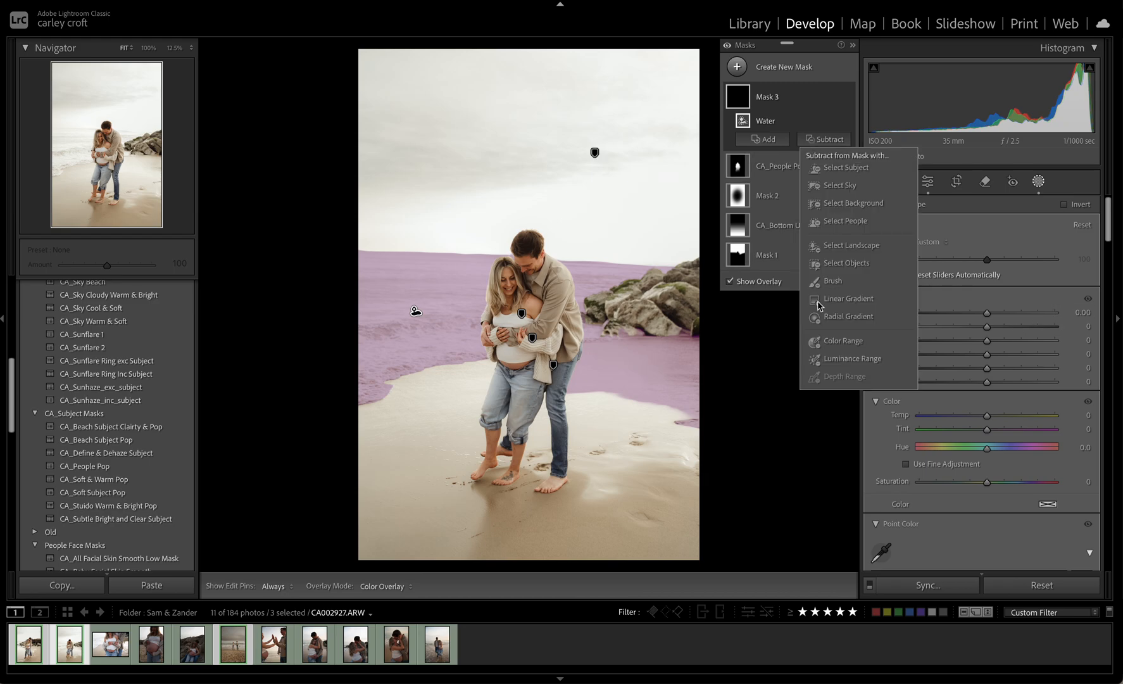
left_click(833, 281)
mouse_move(618, 383)
left_mouse_down()
mouse_move(581, 375)
mouse_move(604, 341)
mouse_move(693, 317)
mouse_move(712, 342)
mouse_move(681, 350)
mouse_move(713, 371)
mouse_move(678, 385)
mouse_move(669, 362)
mouse_move(640, 379)
mouse_move(634, 358)
mouse_move(608, 370)
left_mouse_up()
scroll(599, 378, "down", 4)
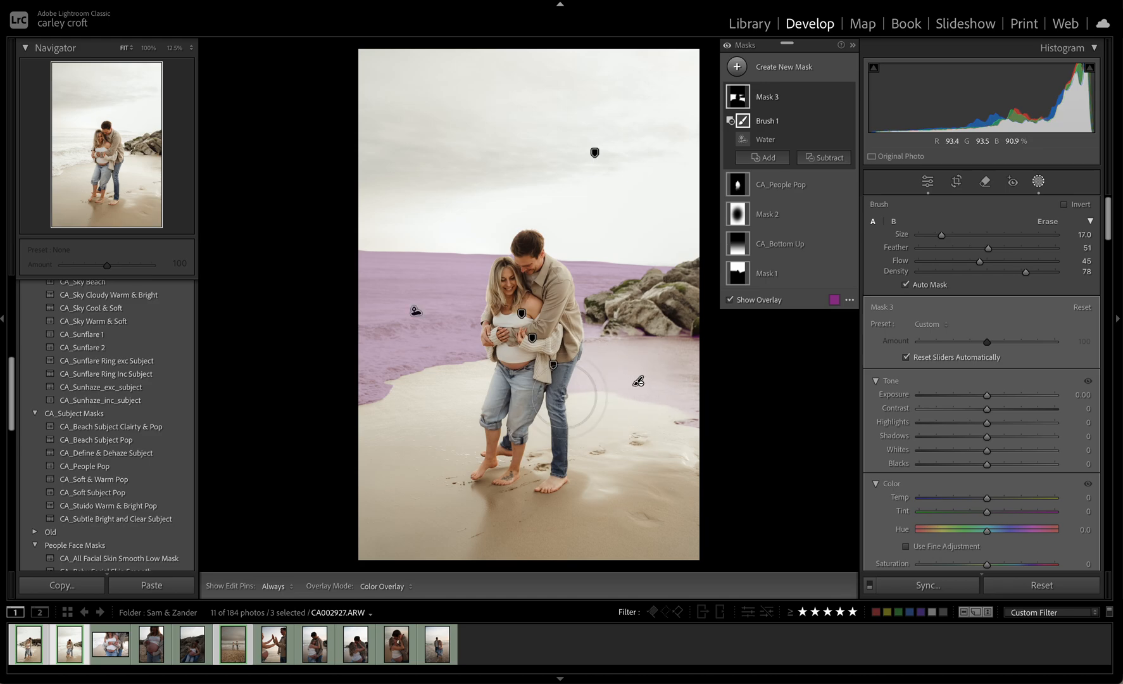
key("h")
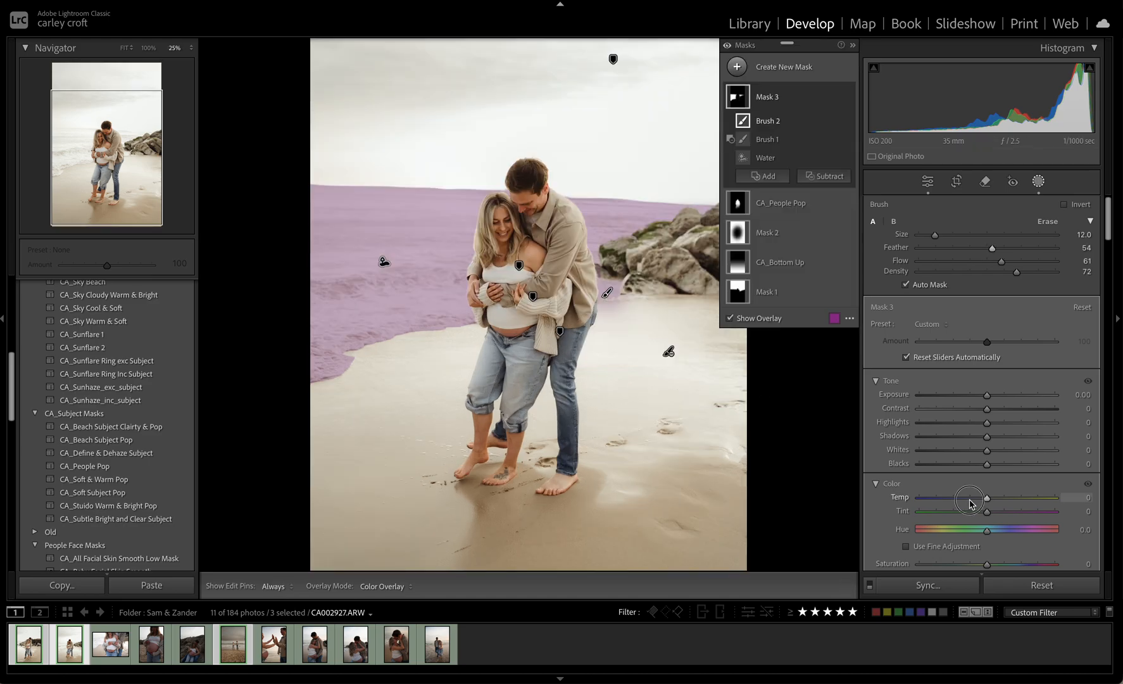
Cool the water mask to temperature −21 and set its saturation to 15
left_click(970, 504)
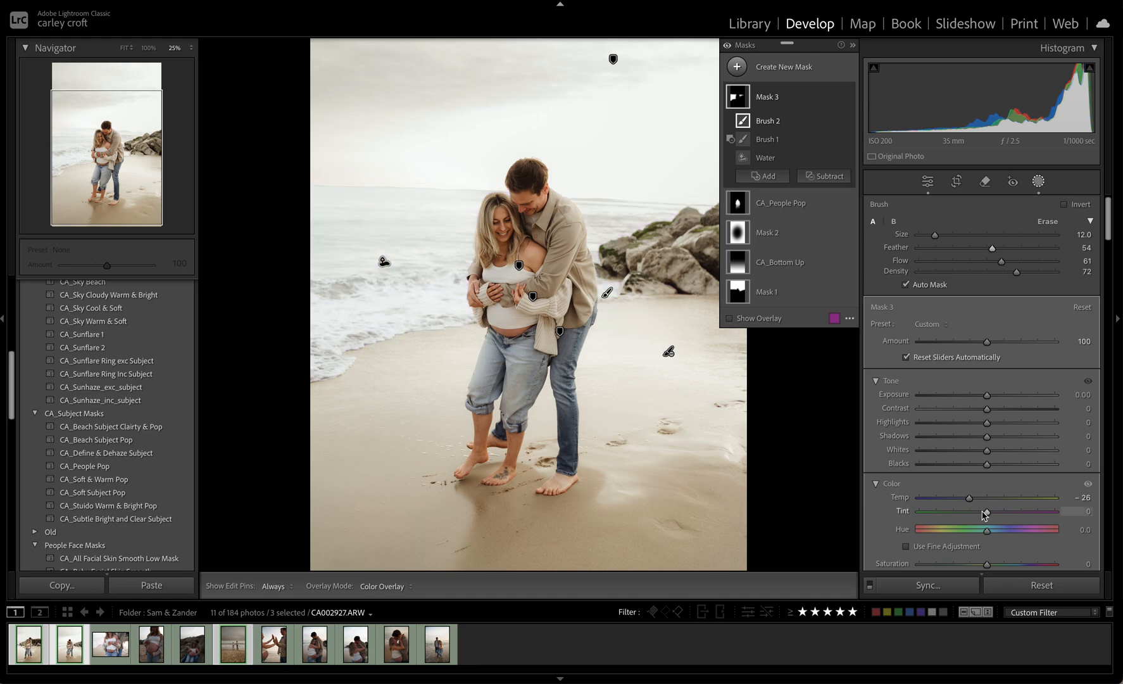
scroll(983, 516, "down", 1)
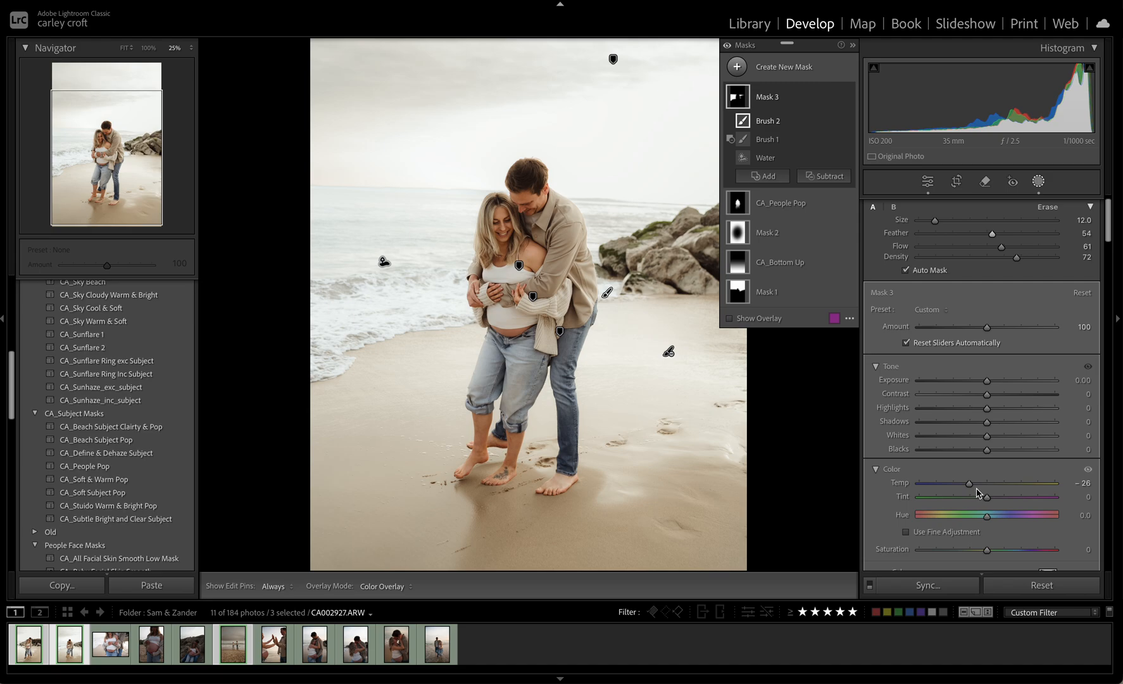
left_click(974, 488)
left_click_drag(975, 490, 978, 491)
left_click_drag(986, 550, 999, 553)
Tint the water mask with a pale blue color of hue 232 and saturation 10%
scroll(987, 519, "down", 5)
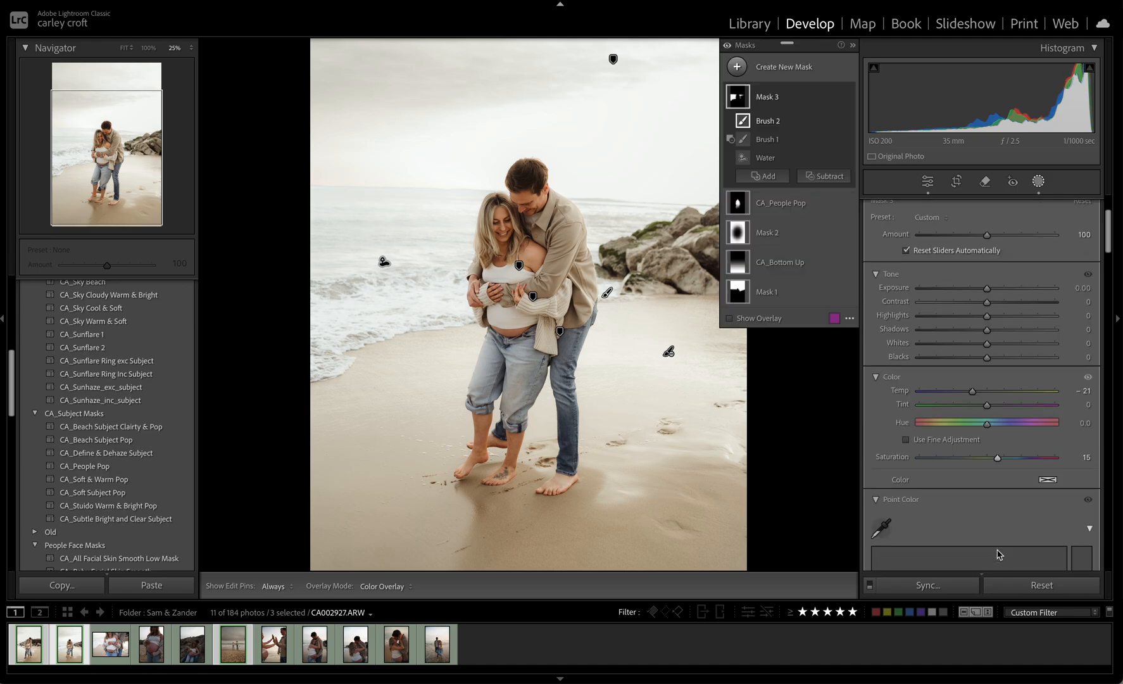
scroll(956, 457, "down", 8)
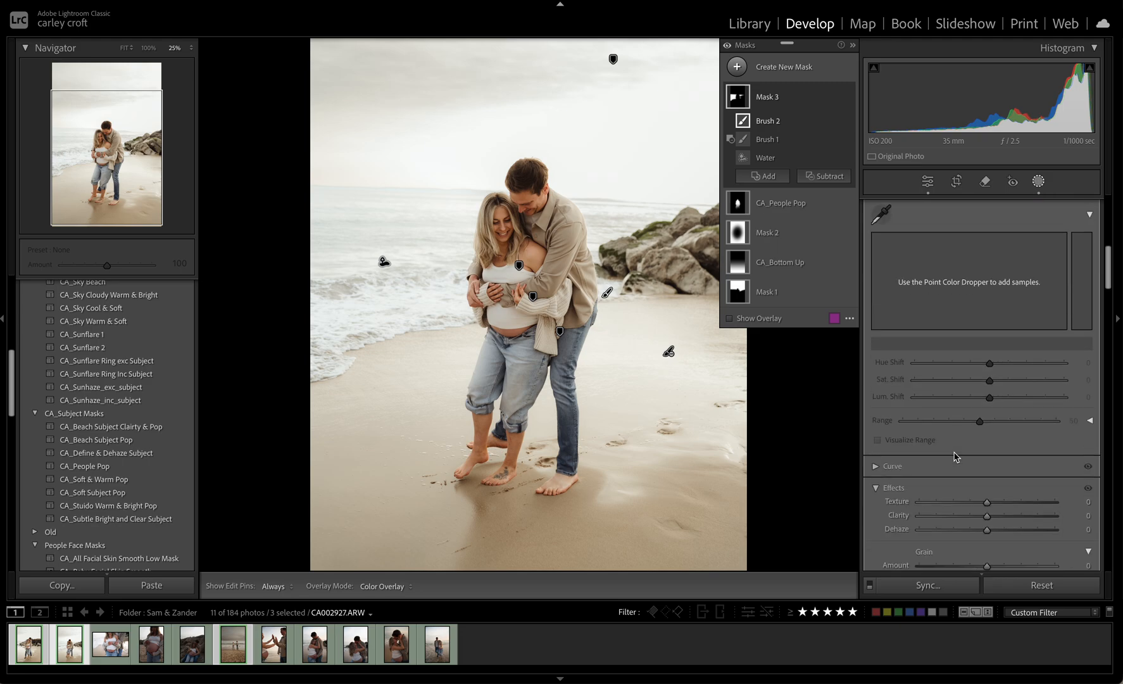
scroll(957, 457, "up", 8)
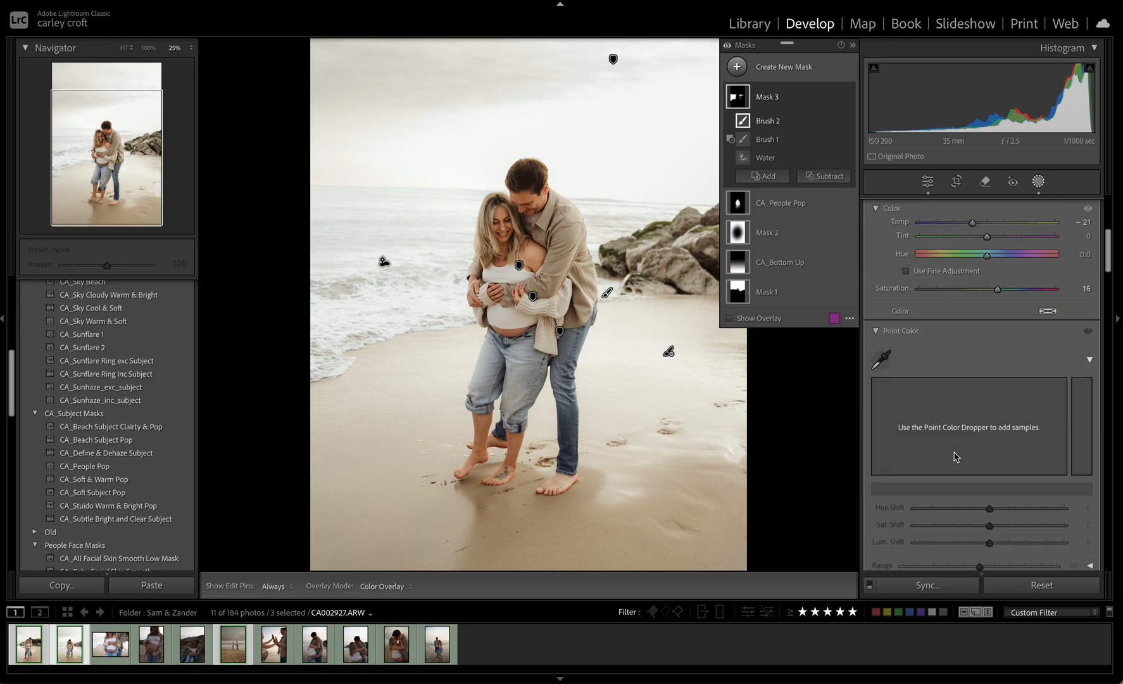
left_click(1046, 312)
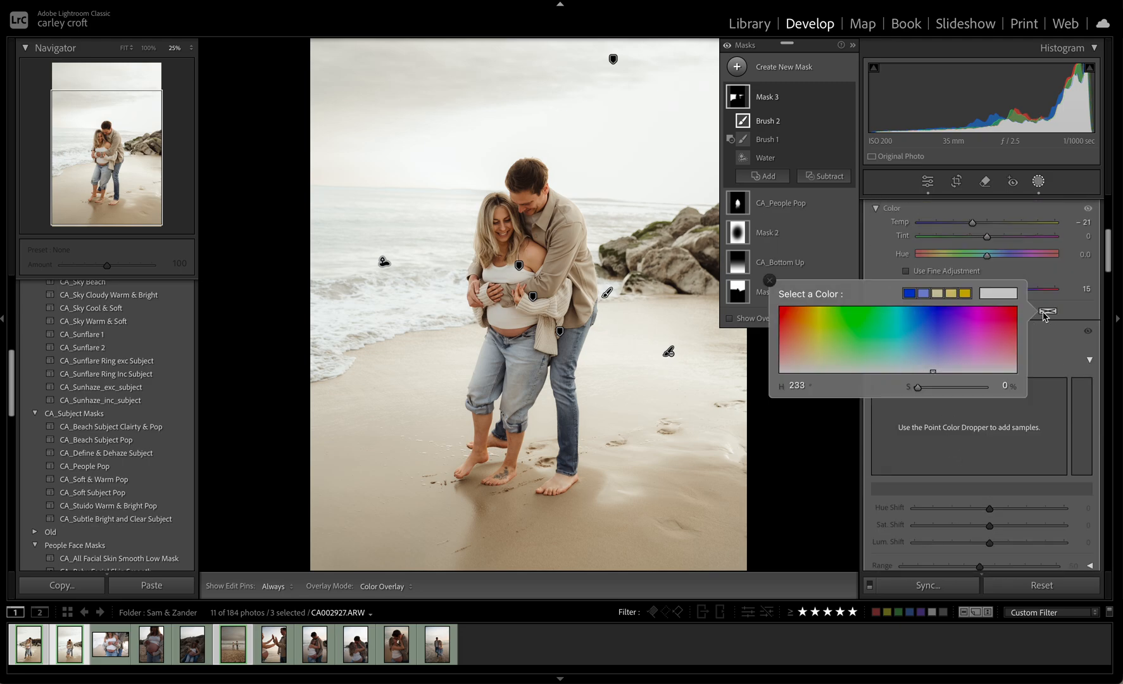
left_click_drag(942, 359, 926, 389)
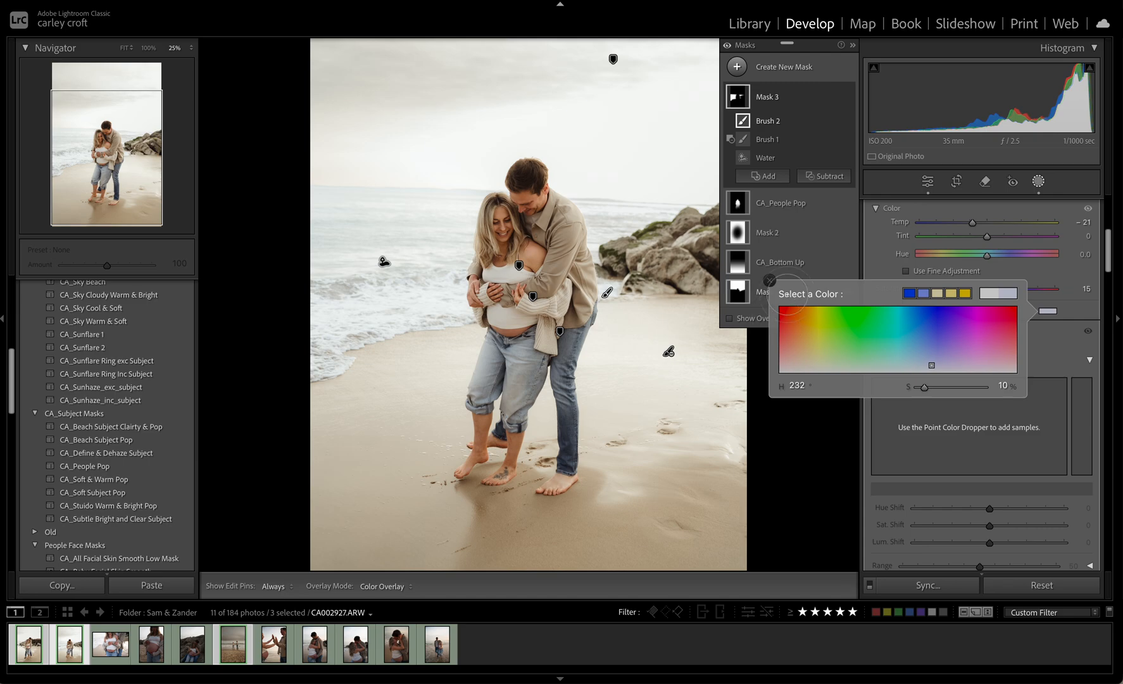
Close the mask's color selection, leave masking and compare the edited photo with its original state
key("ctrl+minus")
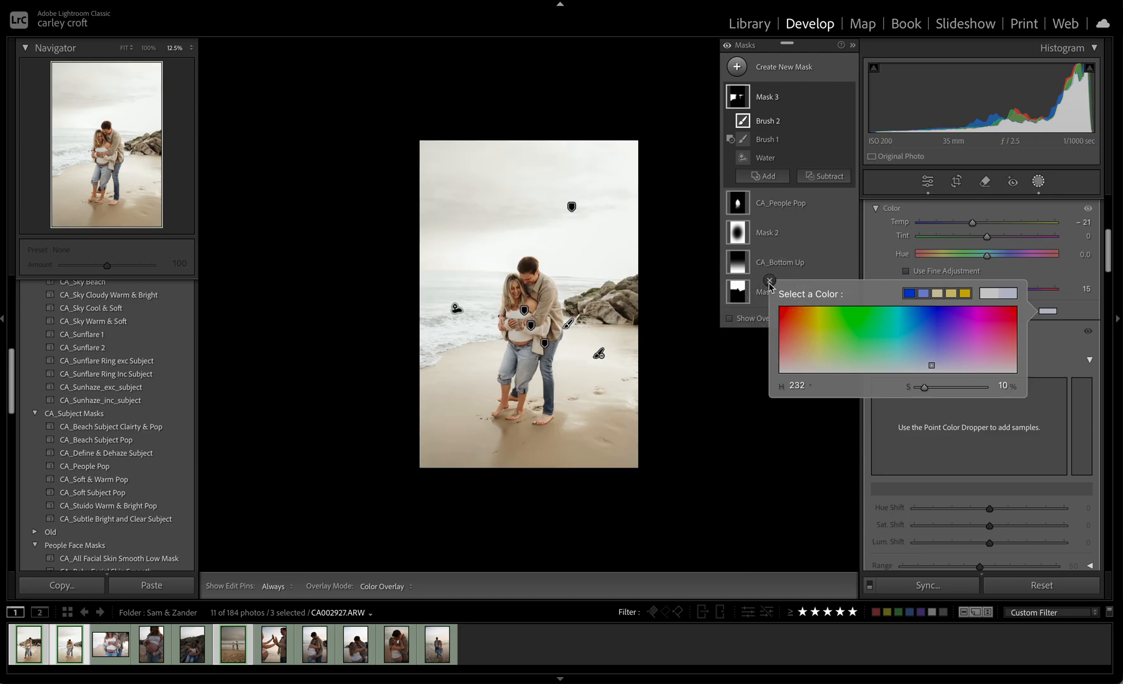
left_click(771, 286)
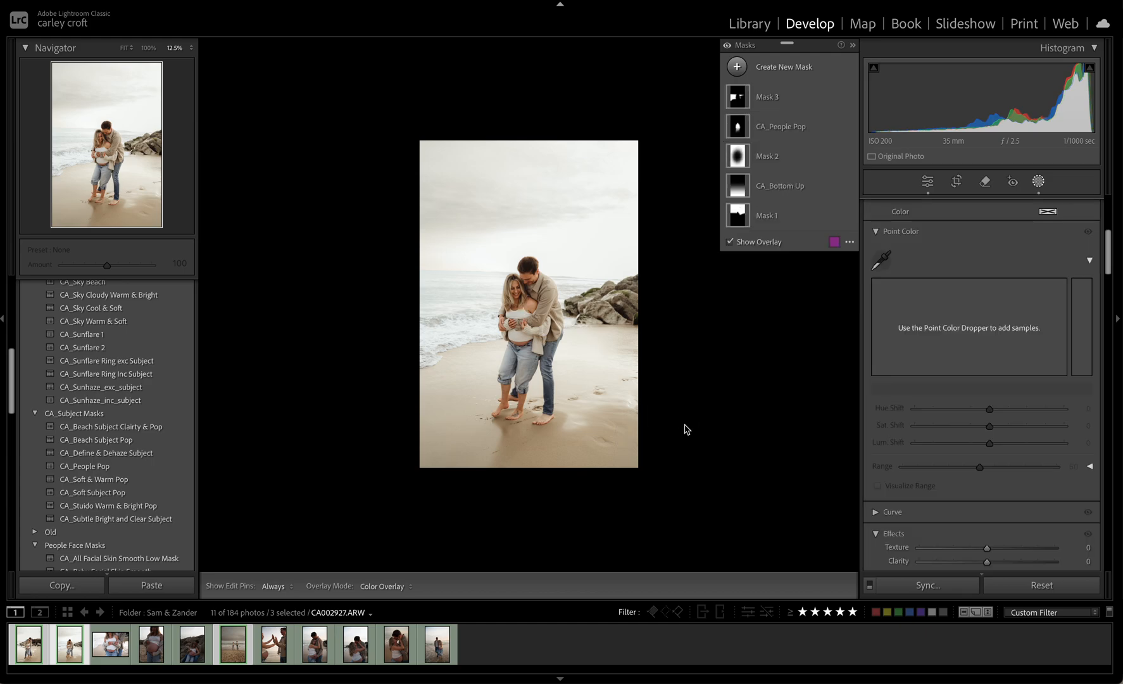
key("shift+w")
key("backslash")
key("backslash")
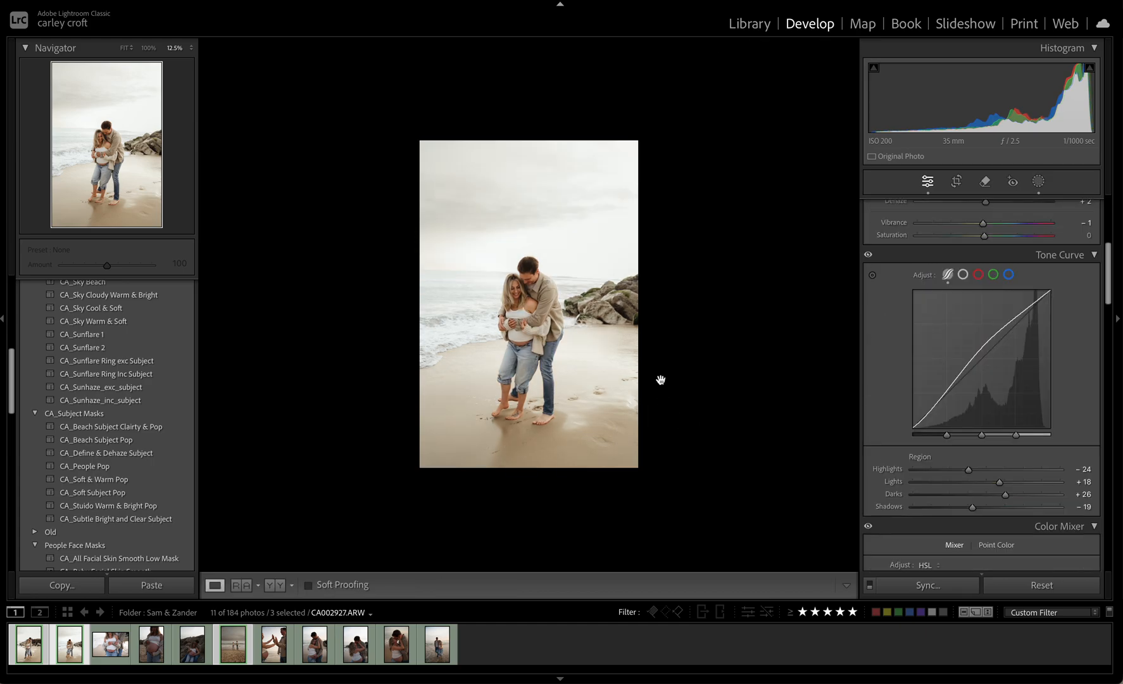
Straighten the photo to an angle of about −1.71 and crop it slightly tighter around the couple
key("super+equal")
key("super+equal")
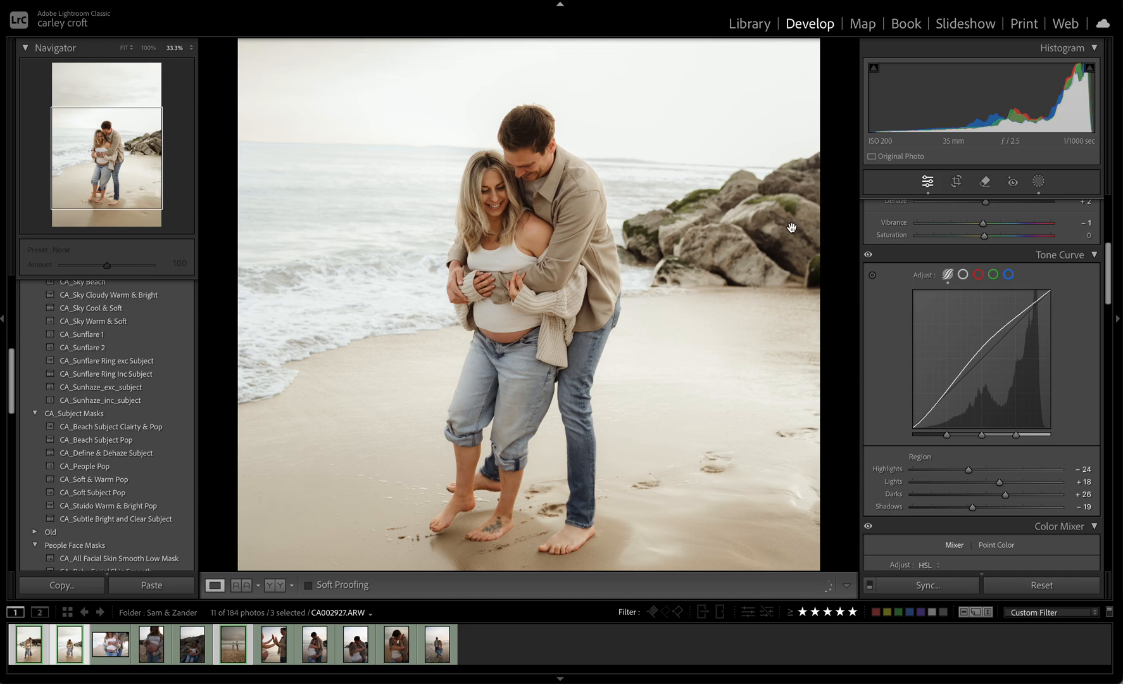
left_click(954, 185)
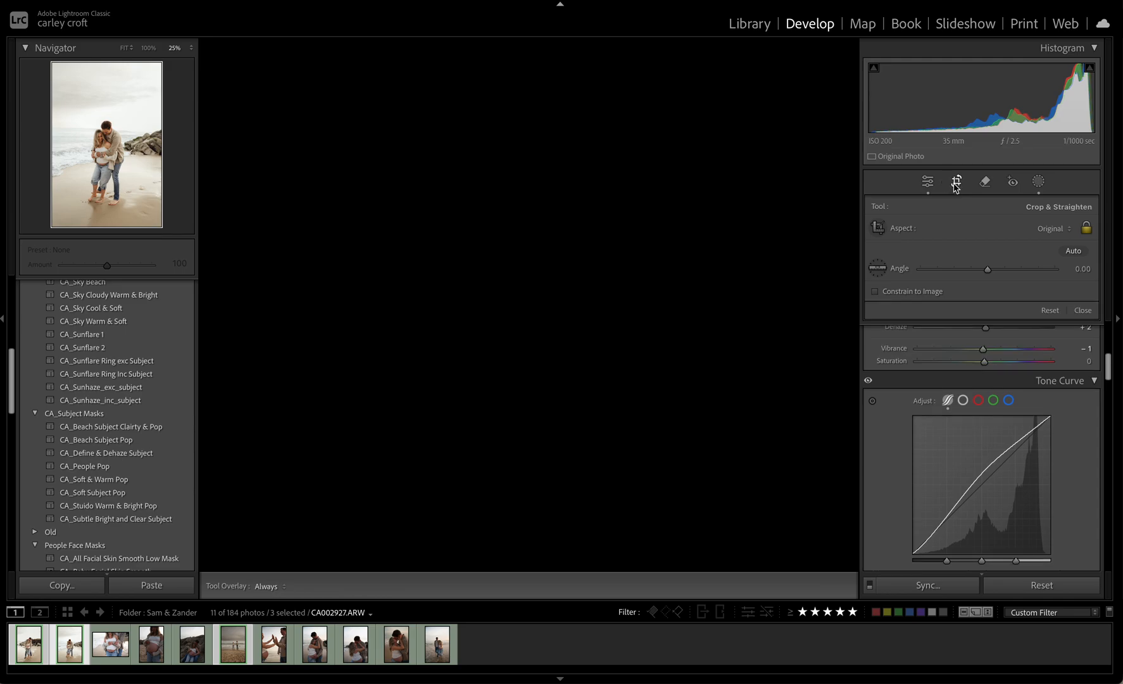
left_click_drag(606, 51, 604, 65)
left_click_drag(780, 183, 783, 176)
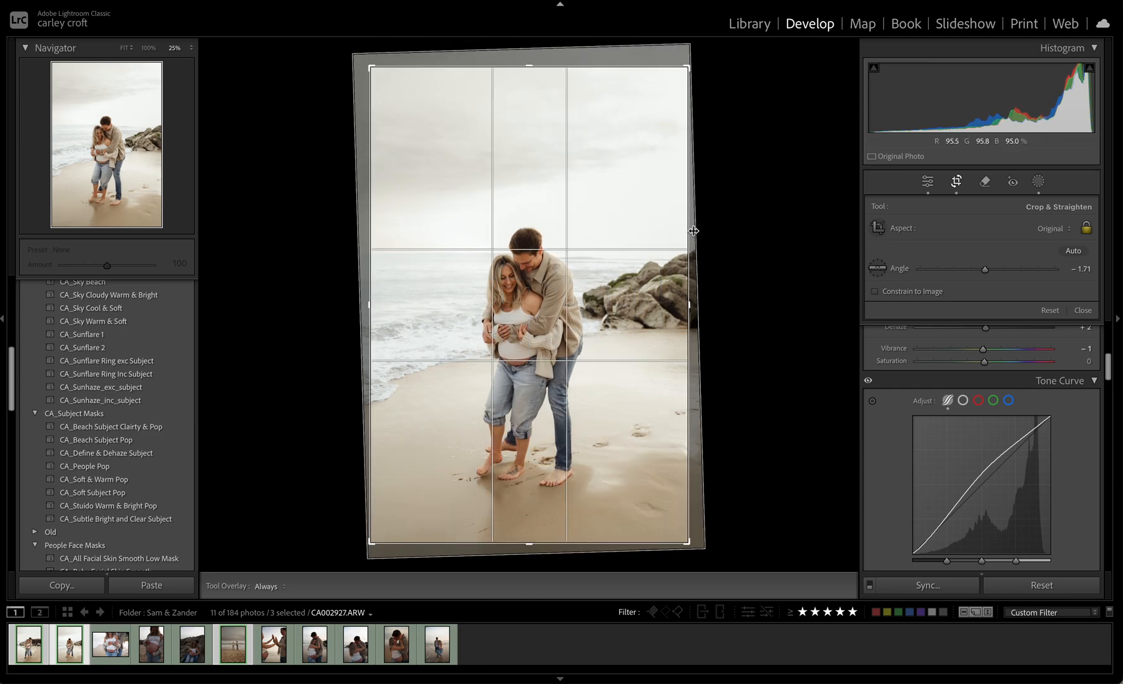
left_click_drag(693, 230, 689, 230)
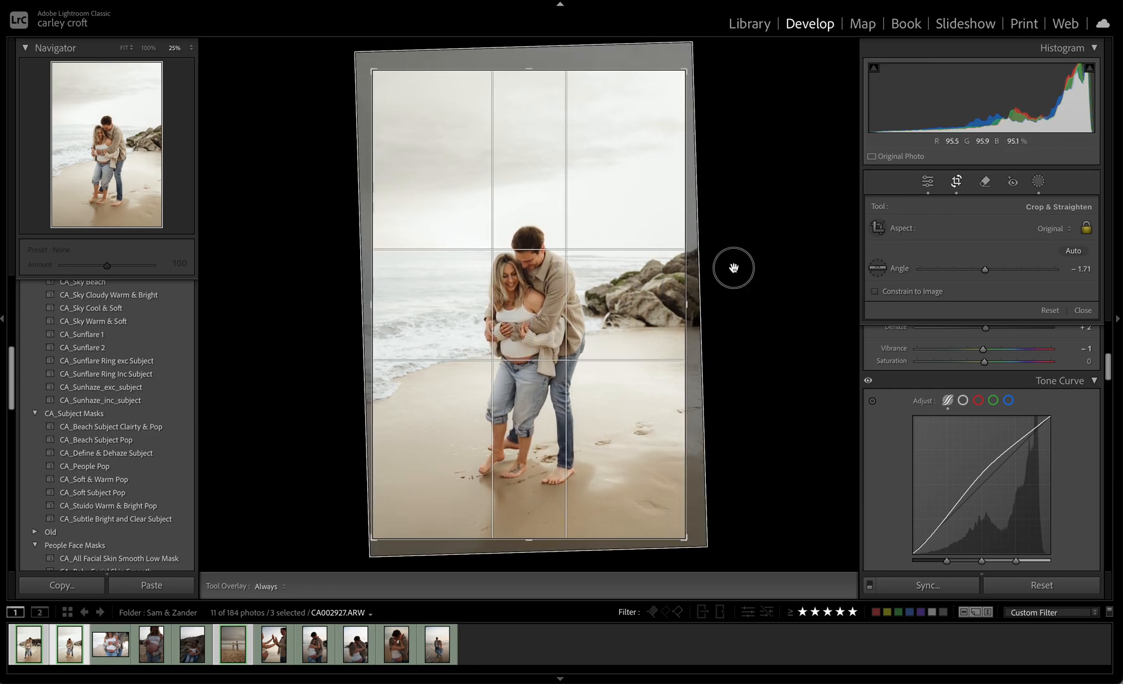
left_click_drag(732, 266, 762, 264)
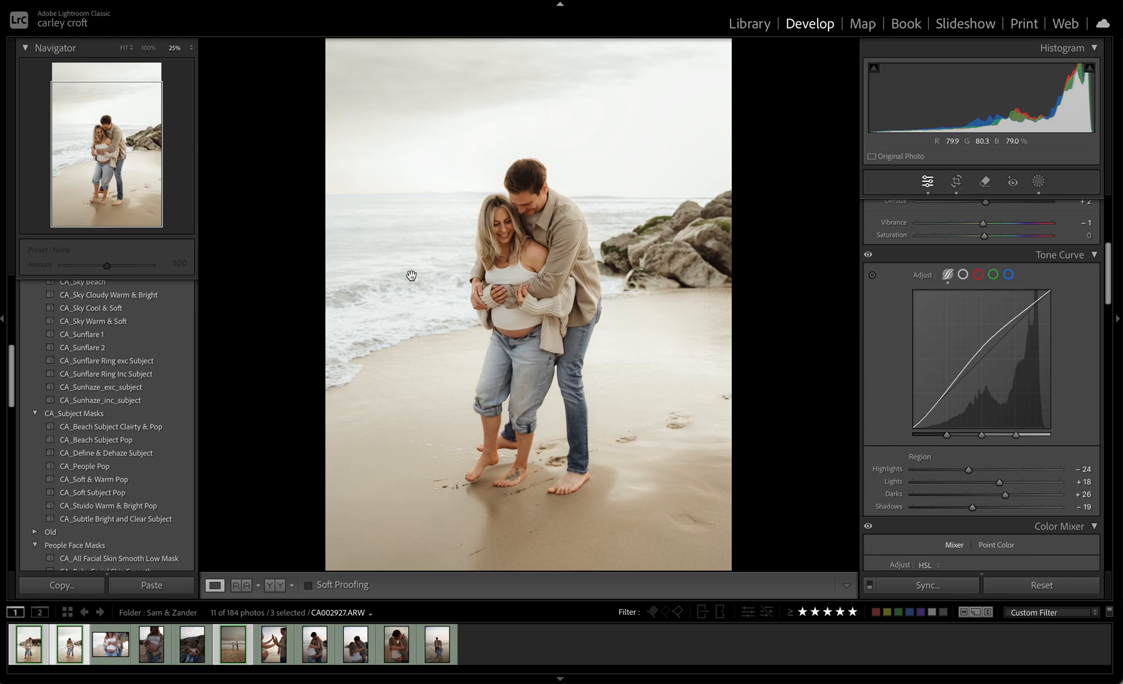
Copy the photo's develop settings, including only the CA_People Pop and CA_Bottom Up masks
key("super+shift+c")
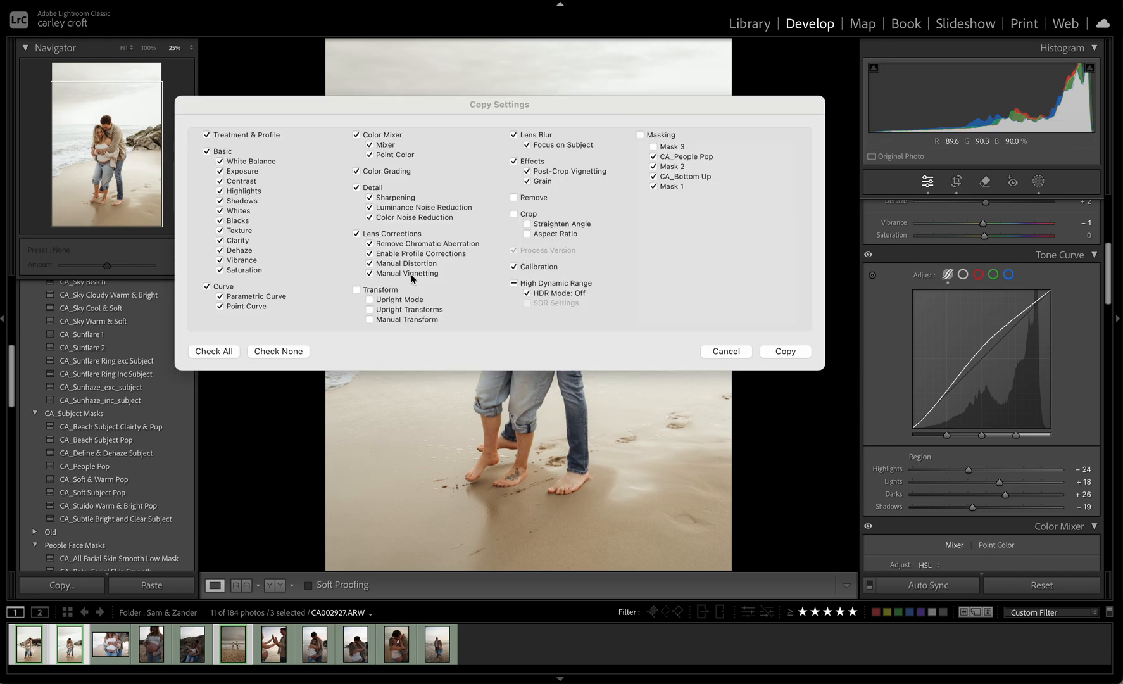
left_click(681, 186)
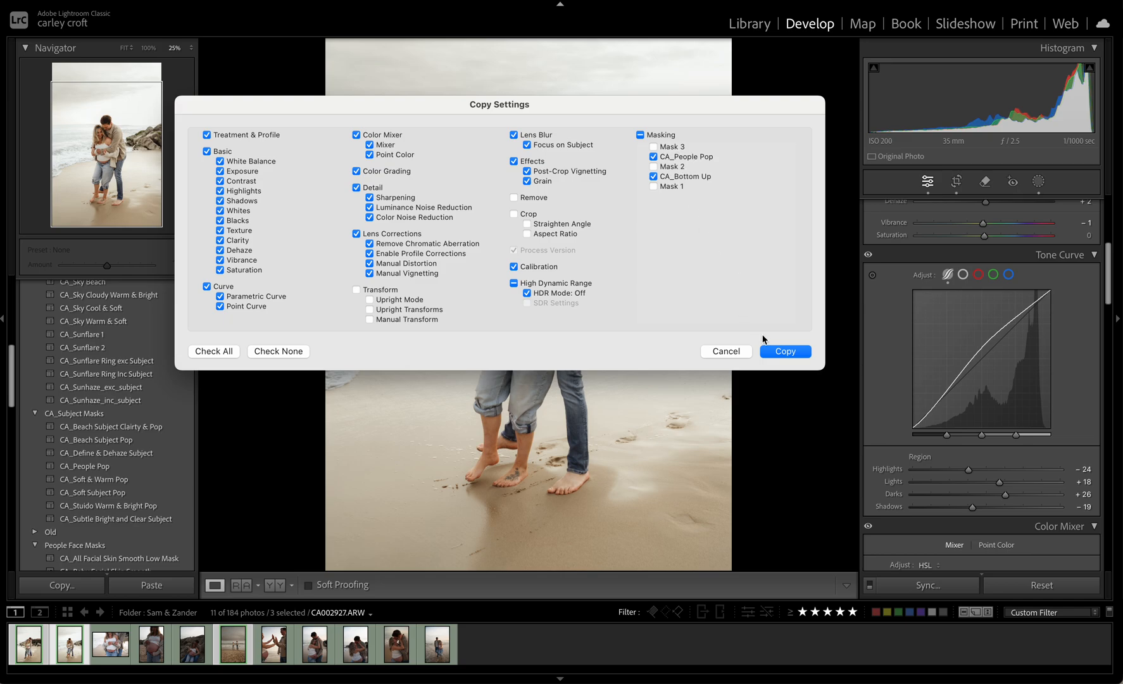
left_click(773, 352)
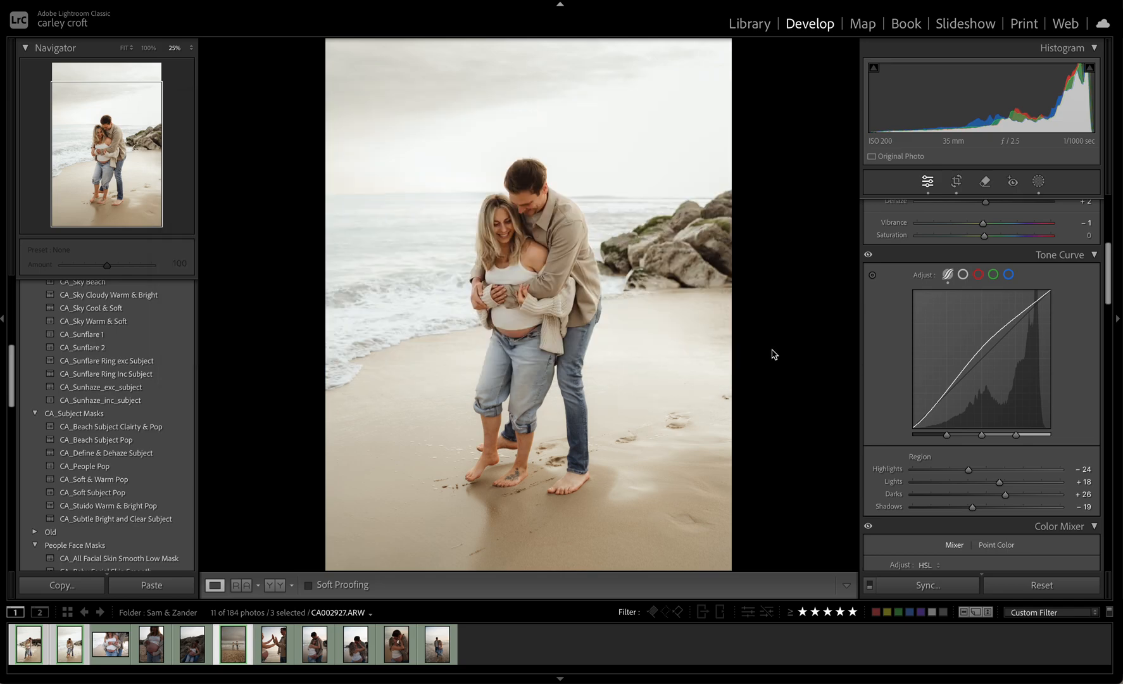
Go to the selected photo of the couple holding hands by the sea and delete its Mask 1 sky mask
key("ctrl+Right")
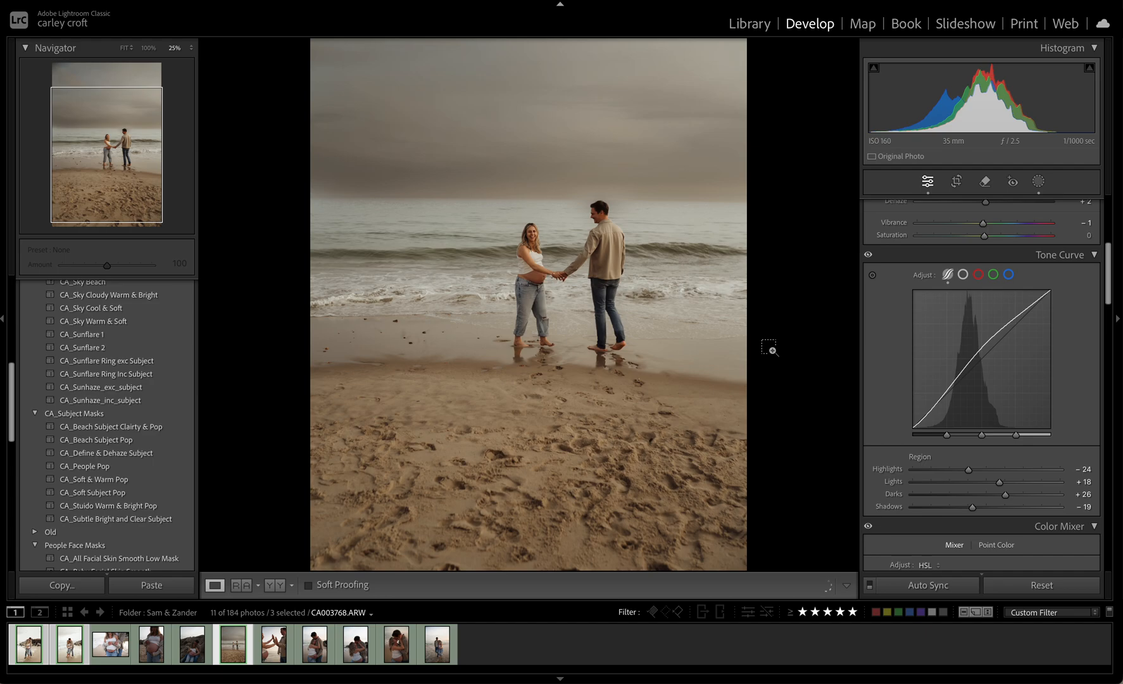
left_click(850, 378)
left_click(703, 320)
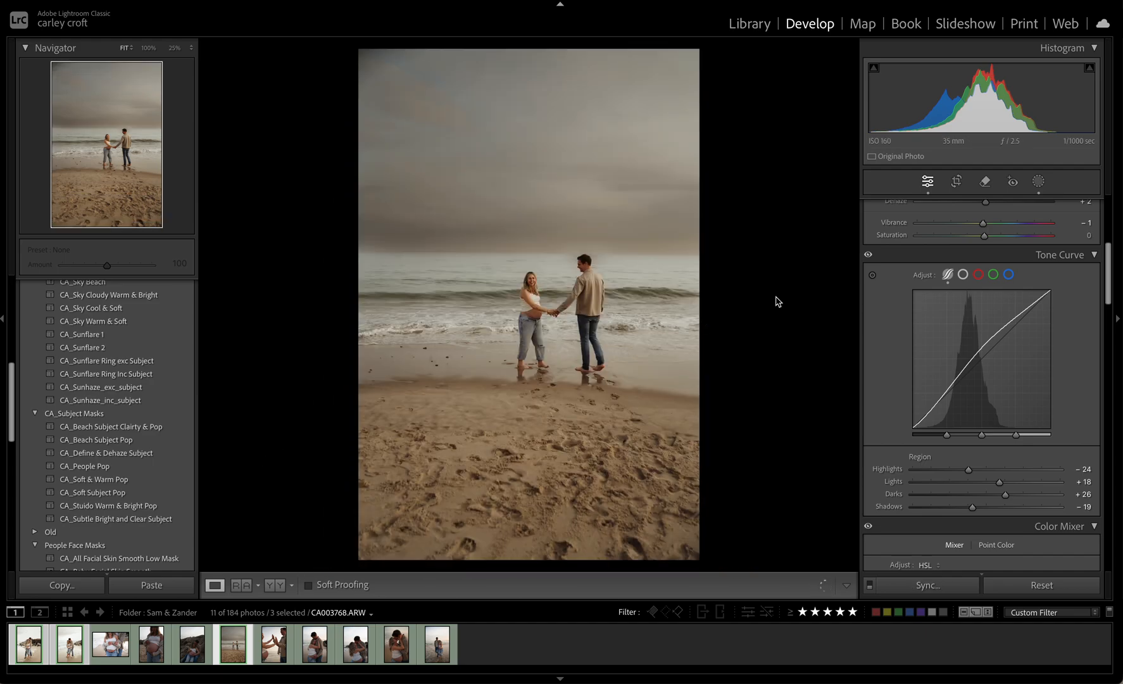
left_click(1043, 183)
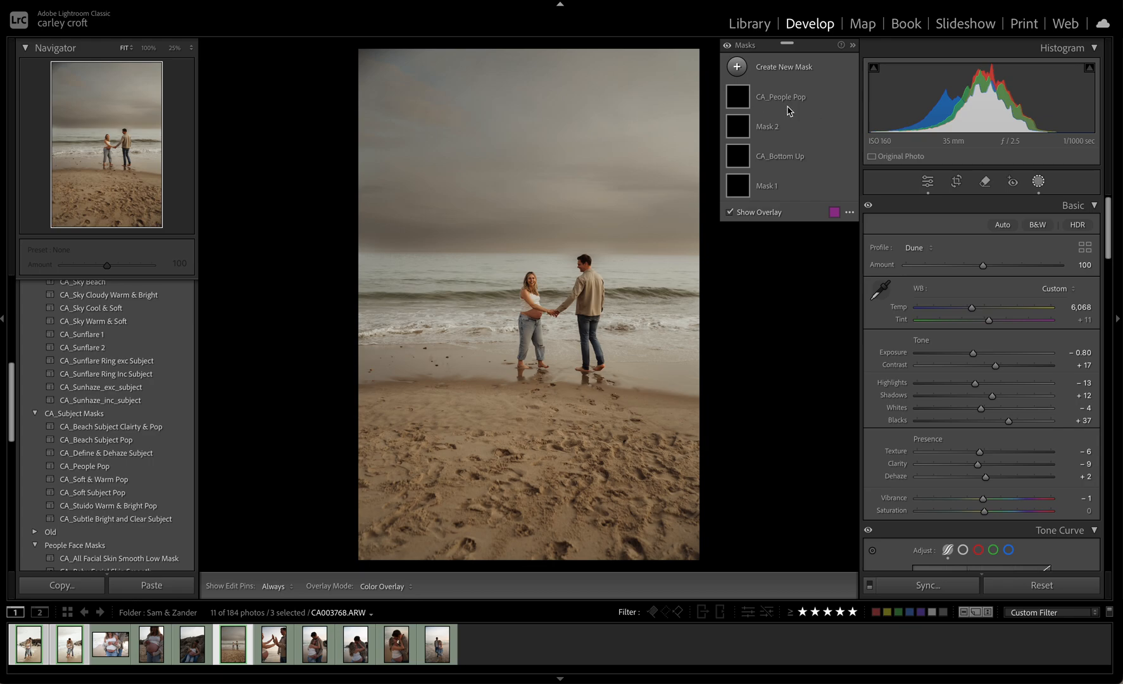
left_click(779, 124)
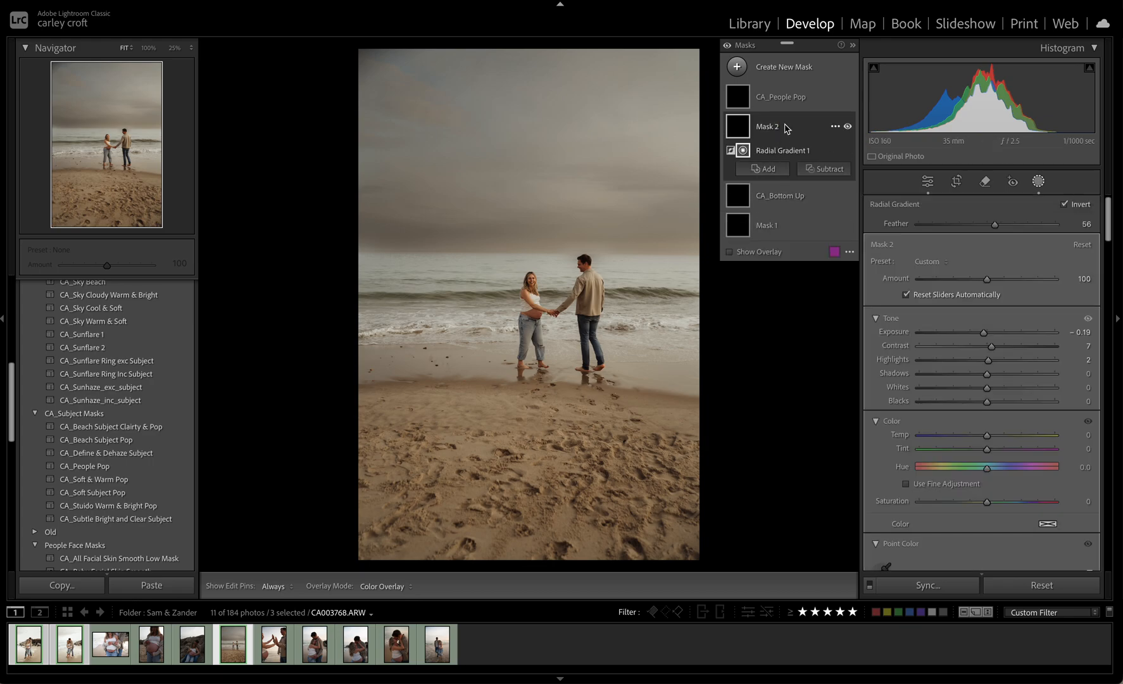
left_click(768, 225)
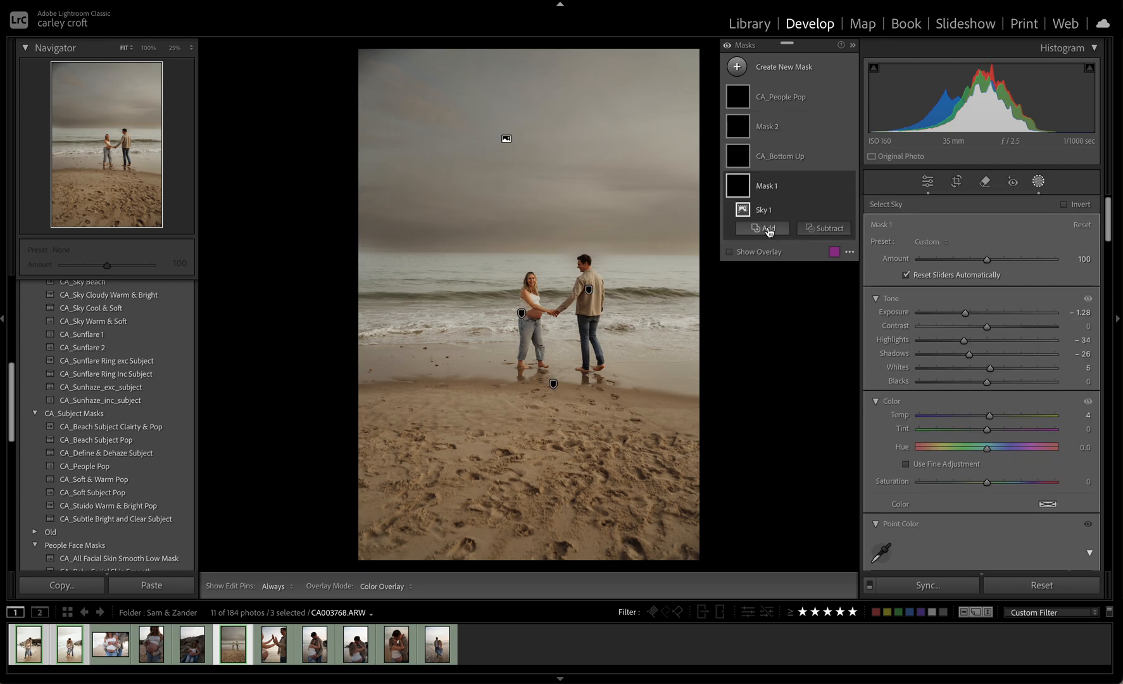
key("Delete")
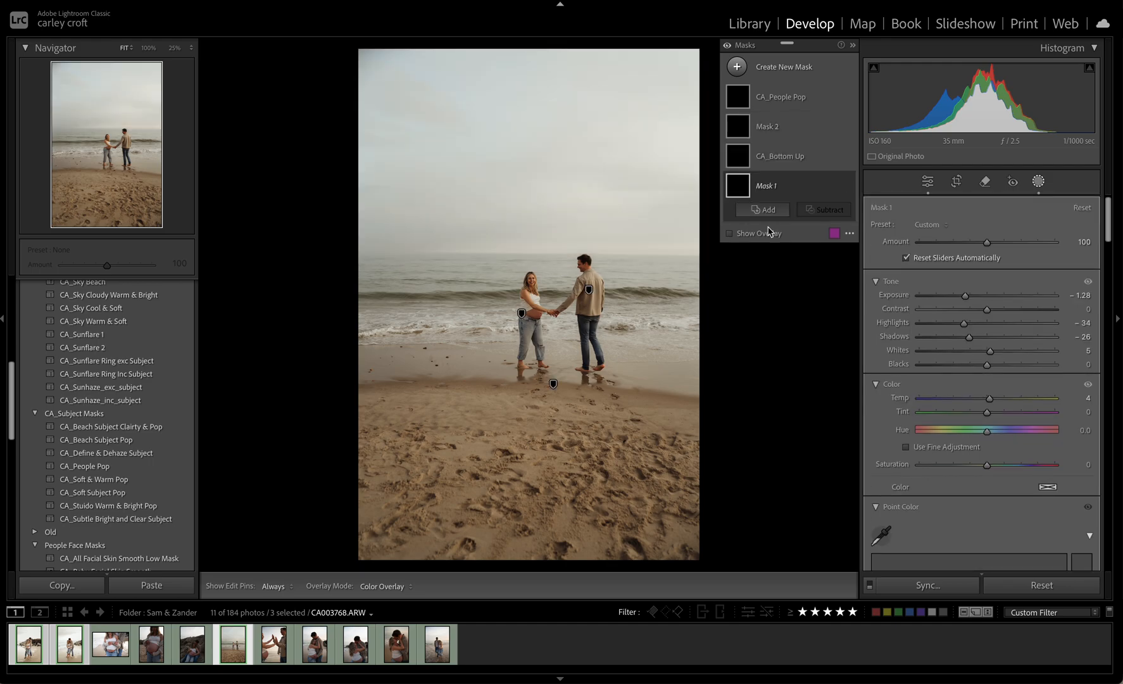
Crop the photo tighter around the couple at an angle of −0.29 and set the exposure to −0.55
left_click(957, 181)
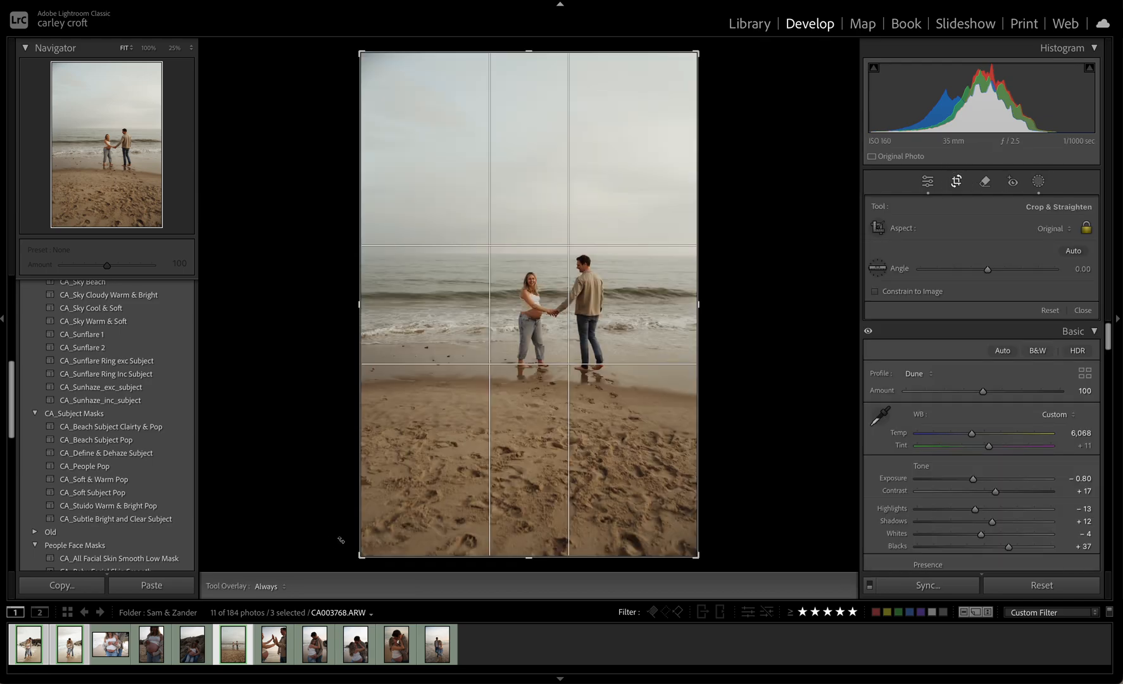
left_click_drag(358, 550, 376, 523)
left_click_drag(776, 324, 814, 253)
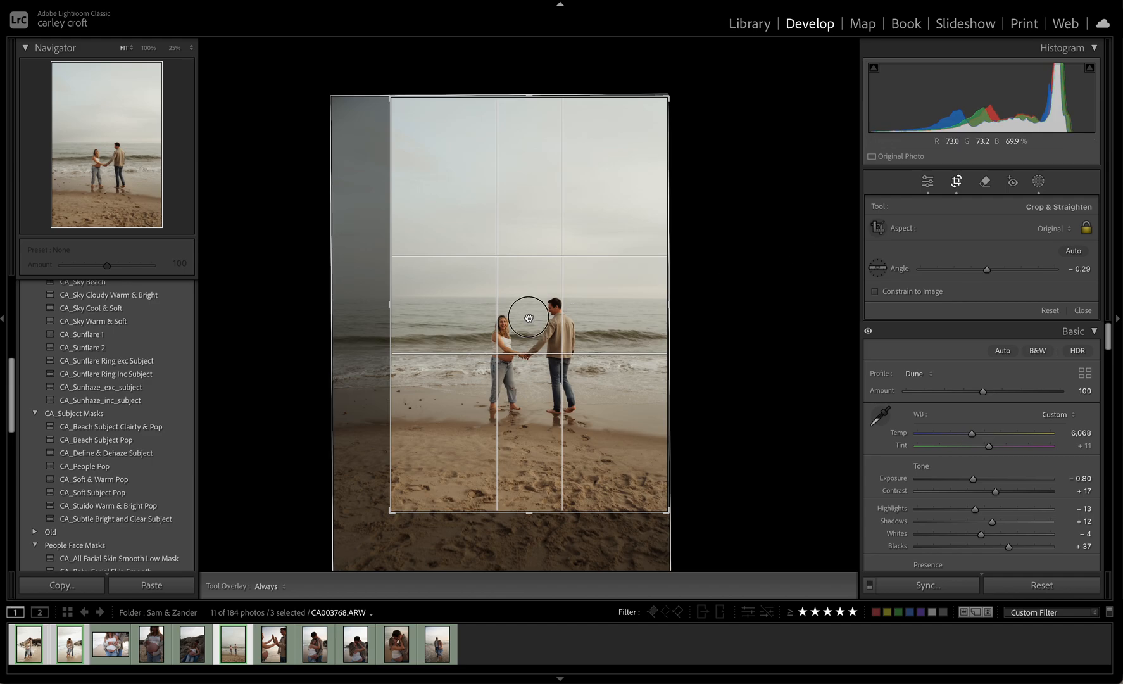
double_click(513, 363)
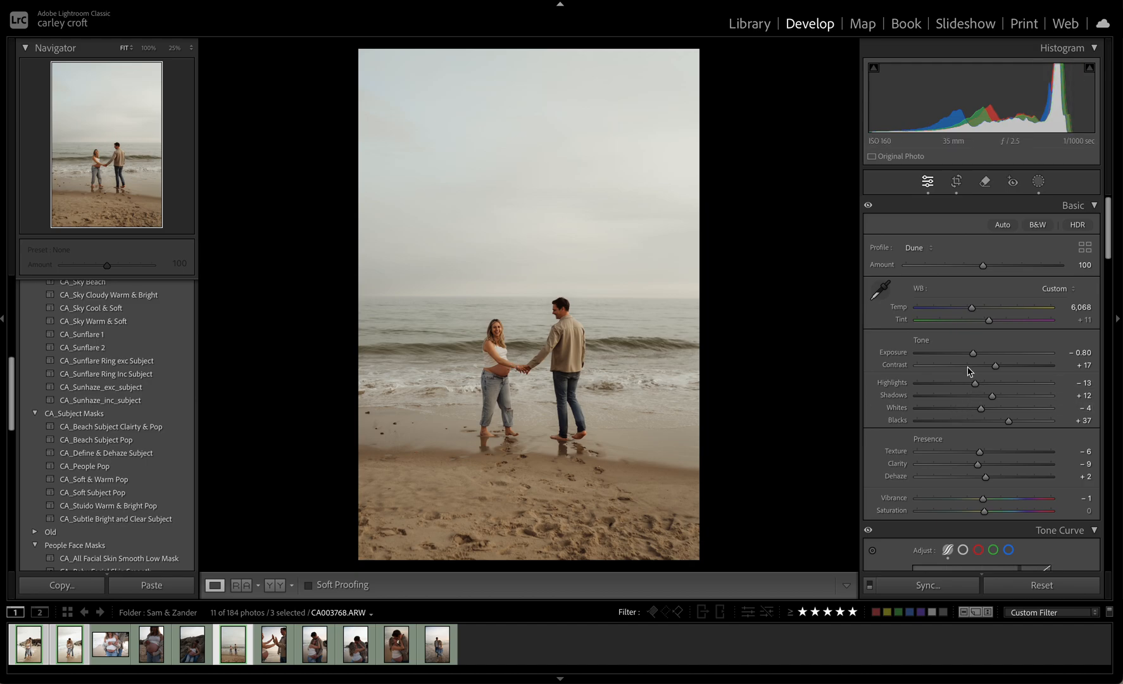
left_click_drag(973, 356, 976, 360)
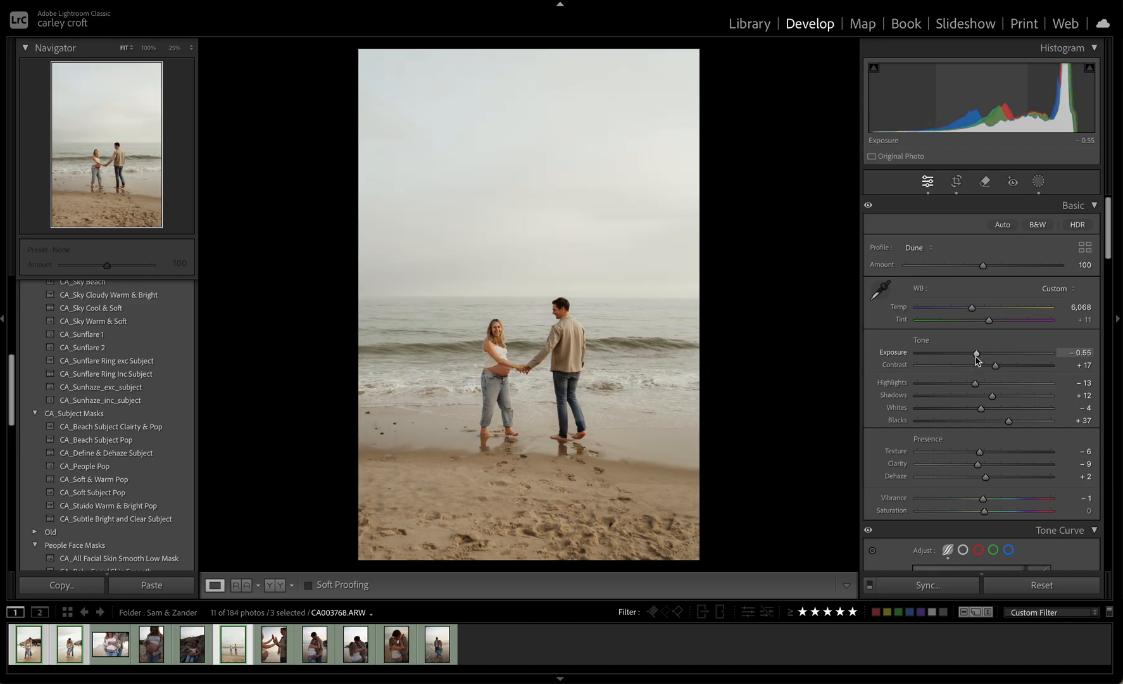
Reposition the CA_Bottom Up gradient to fade from the horizon down over the sand and set its exposure to −0.69
left_click(1038, 182)
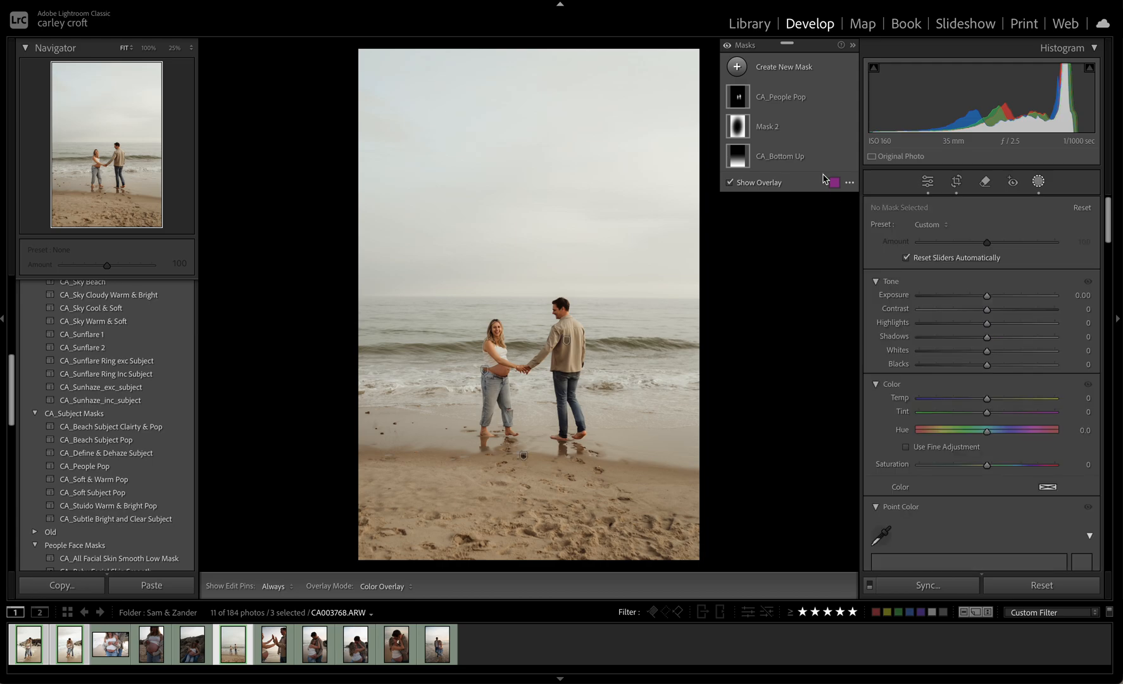
left_click(785, 158)
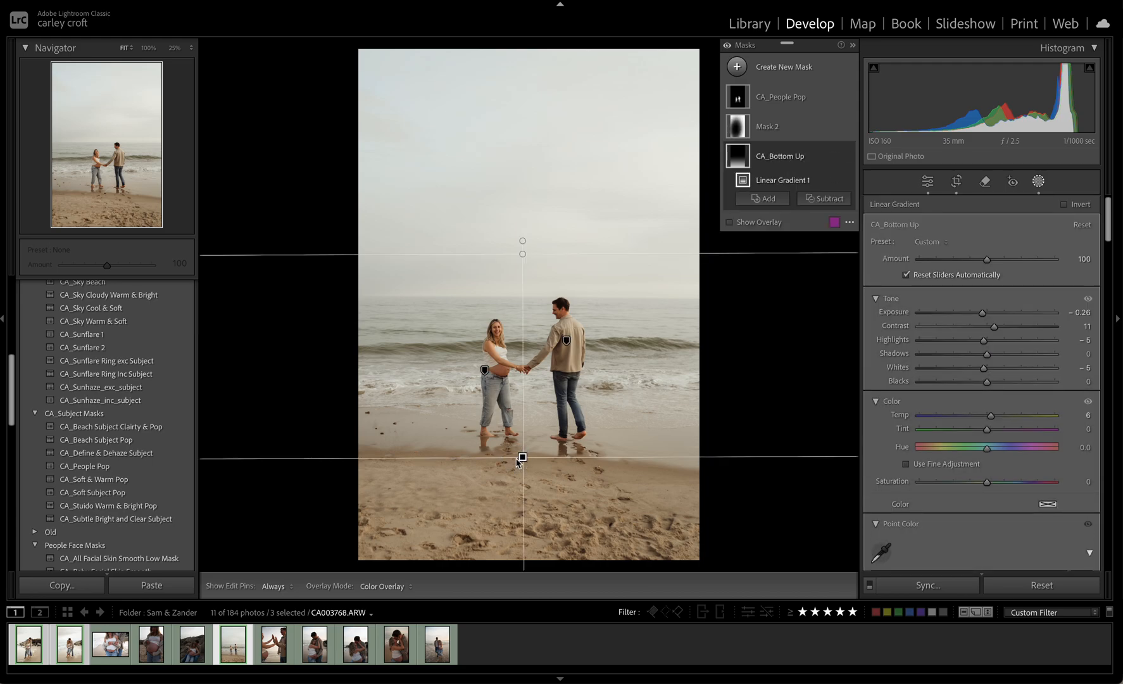
left_click_drag(522, 249, 522, 405)
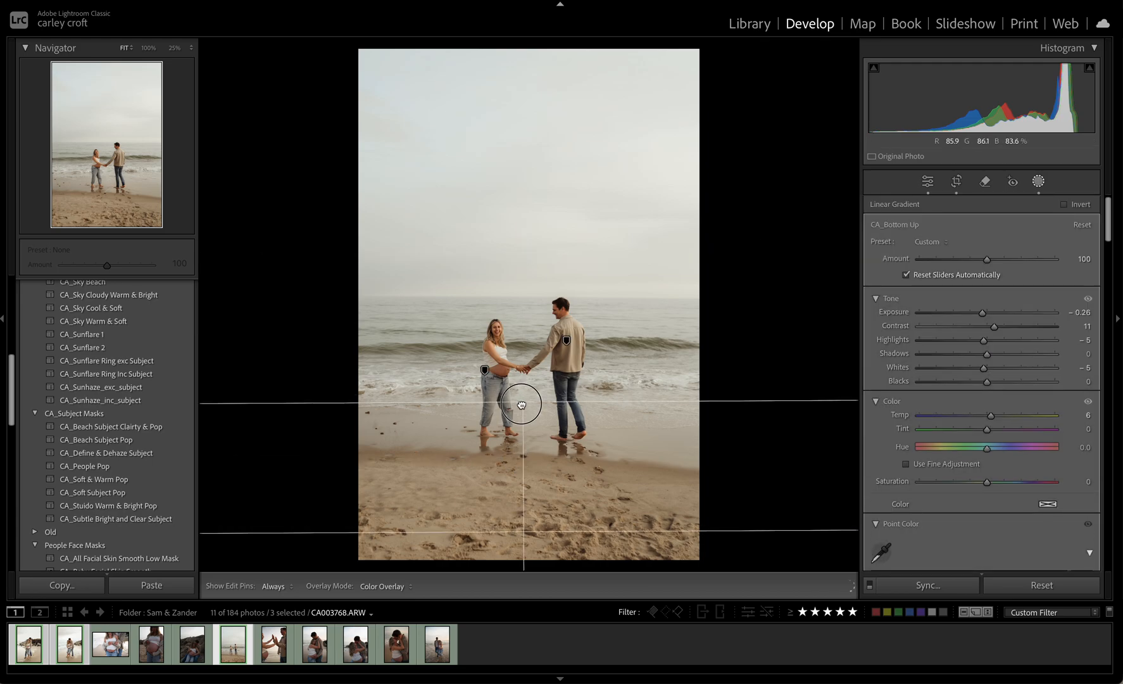
left_click_drag(521, 533, 526, 422)
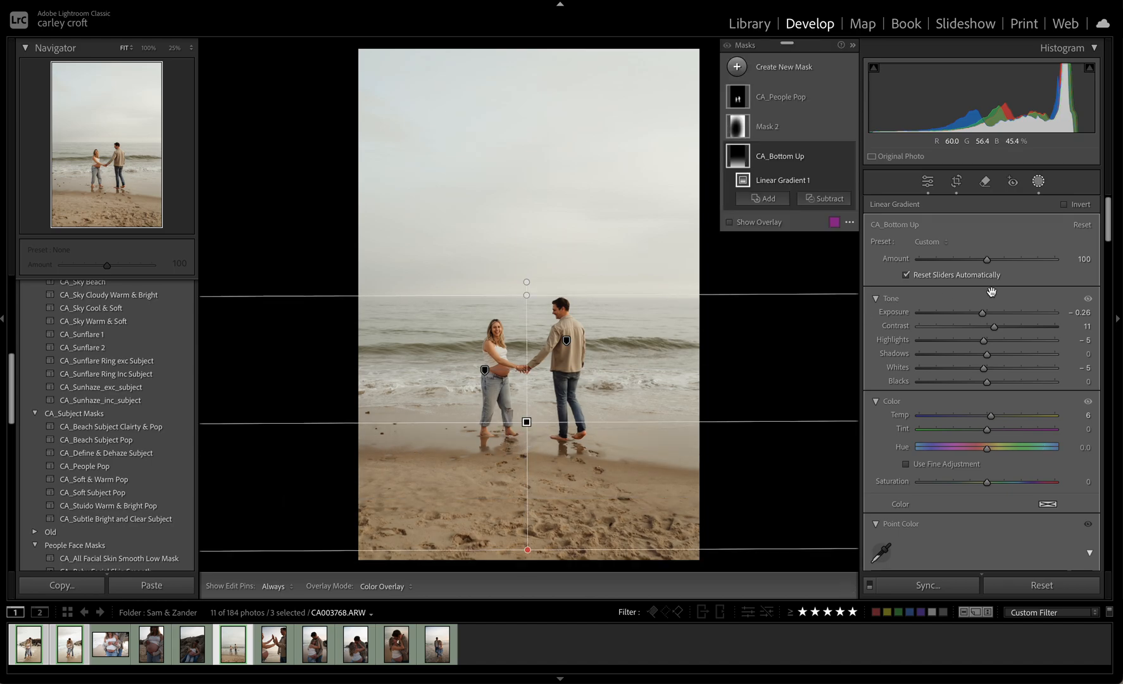
left_click_drag(982, 313, 975, 319)
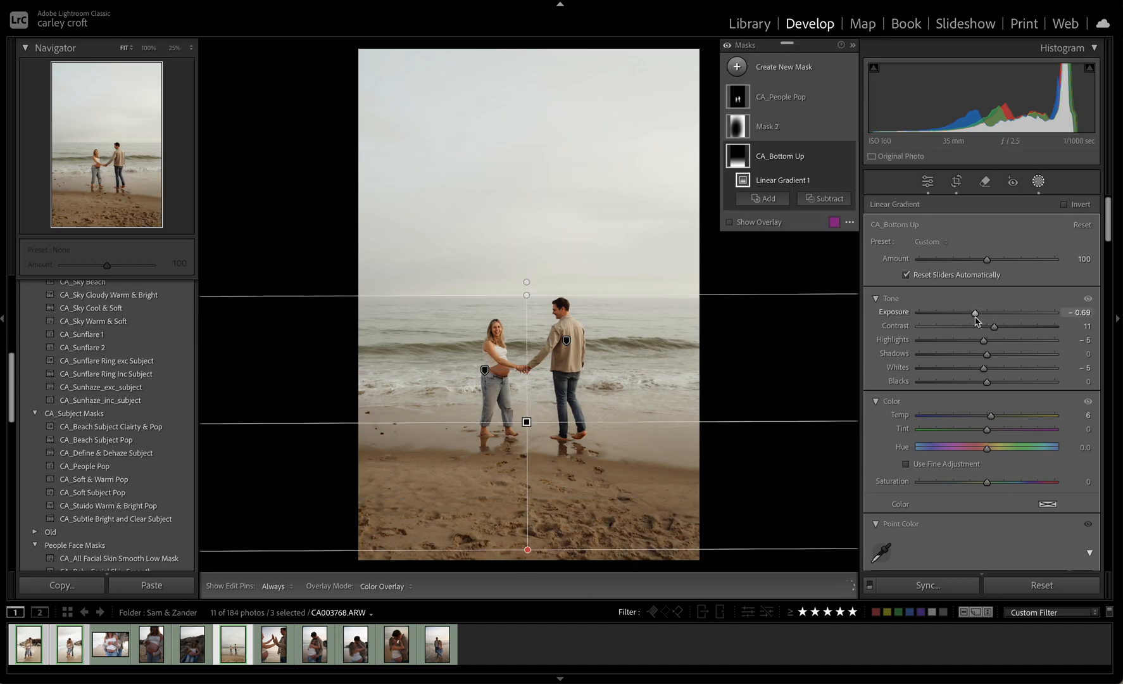
key("shift+w")
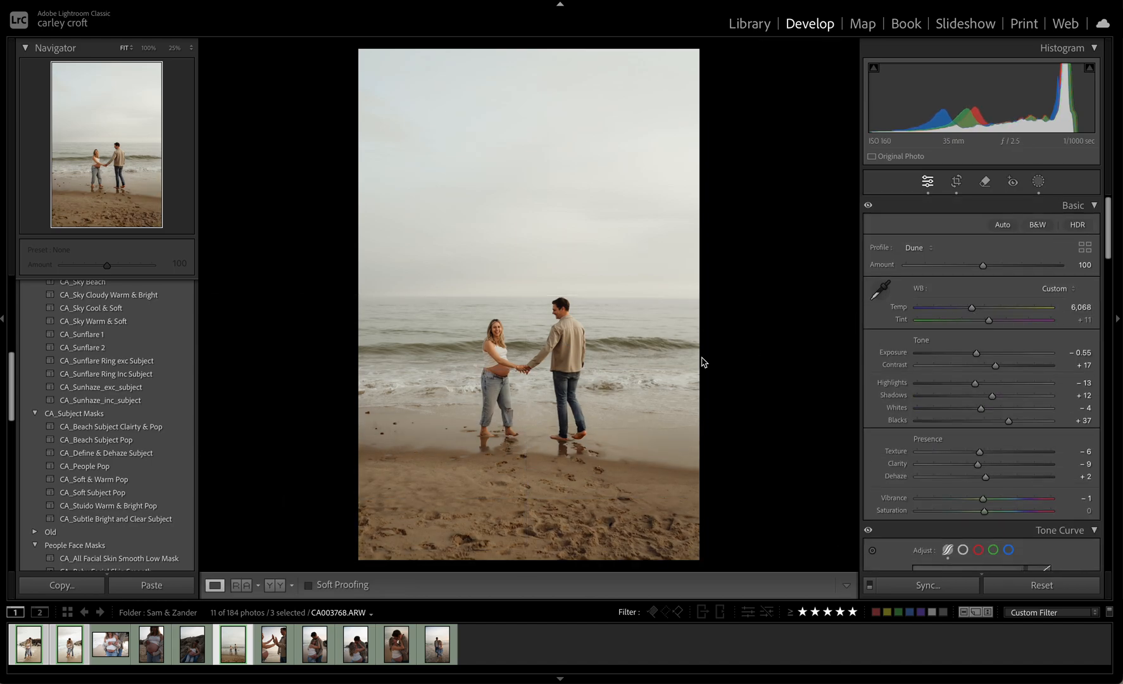
Examine the sky, the water and the couple up close, and return to the full view
left_click(554, 353)
left_click_drag(517, 238, 536, 206)
left_click_drag(518, 334, 430, 34)
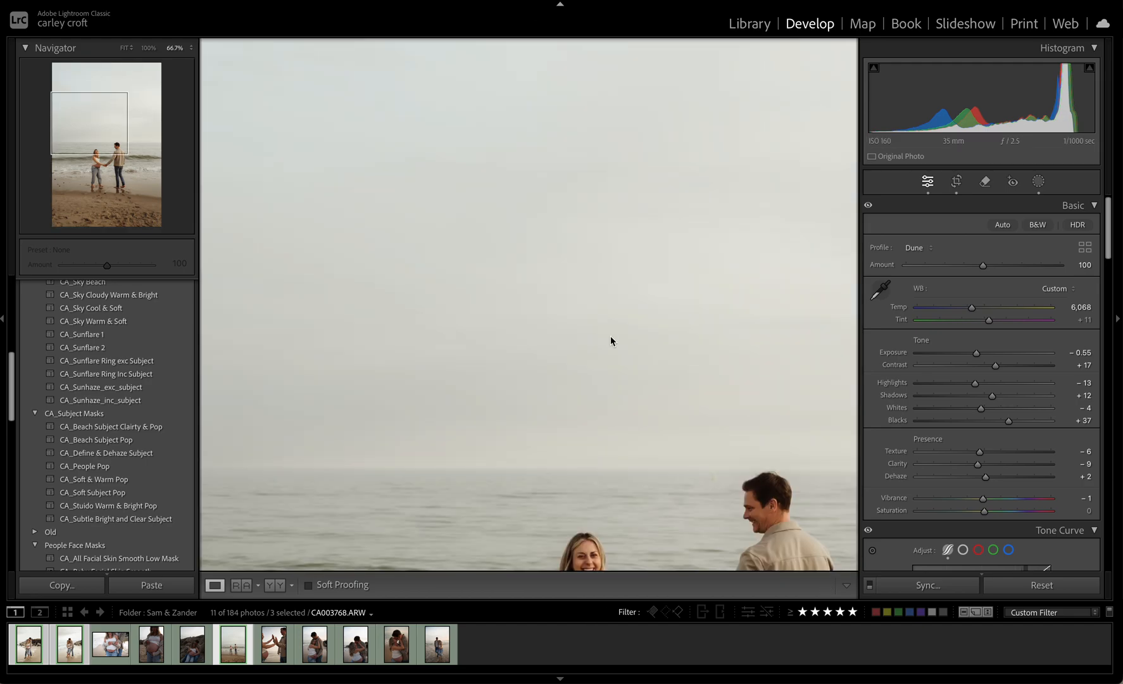
key("ctrl+minus")
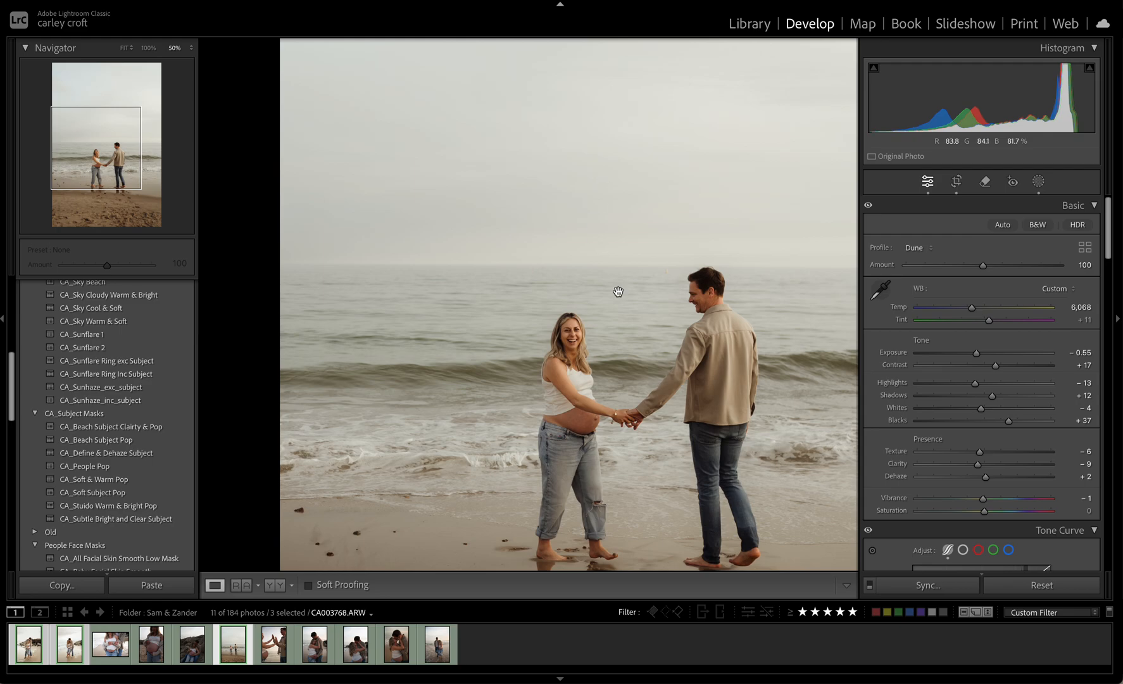
left_click(618, 291)
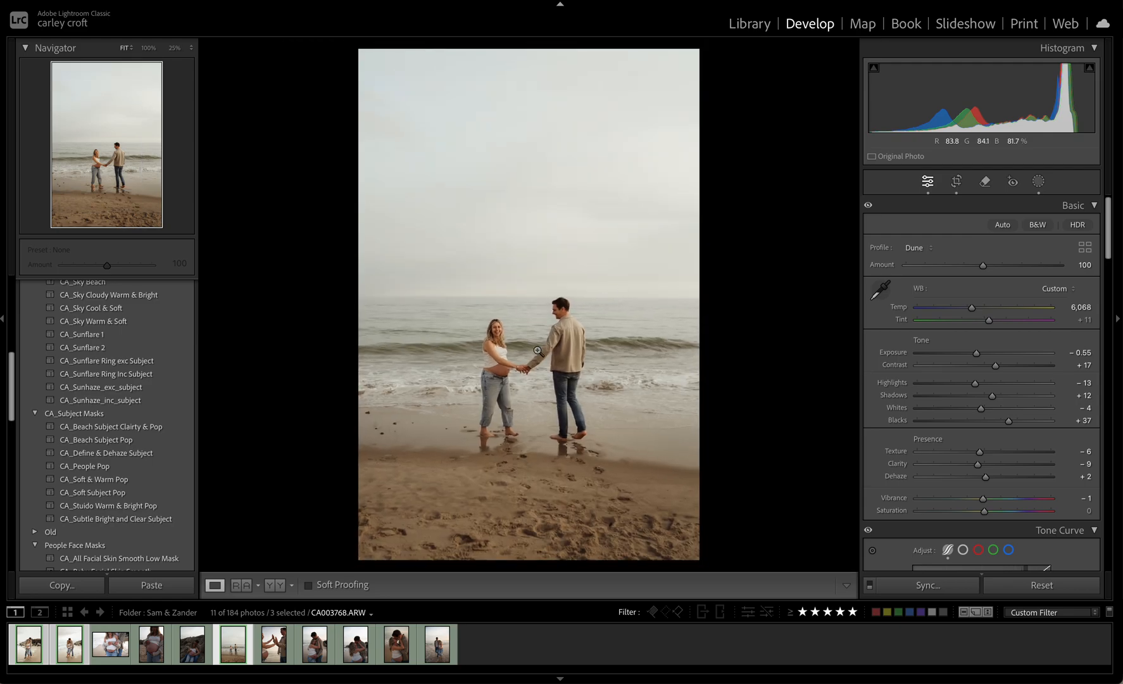
Paste the copied settings onto the belly close-up photo, then set its tint to +16 and exposure to −1.00
left_click(108, 658)
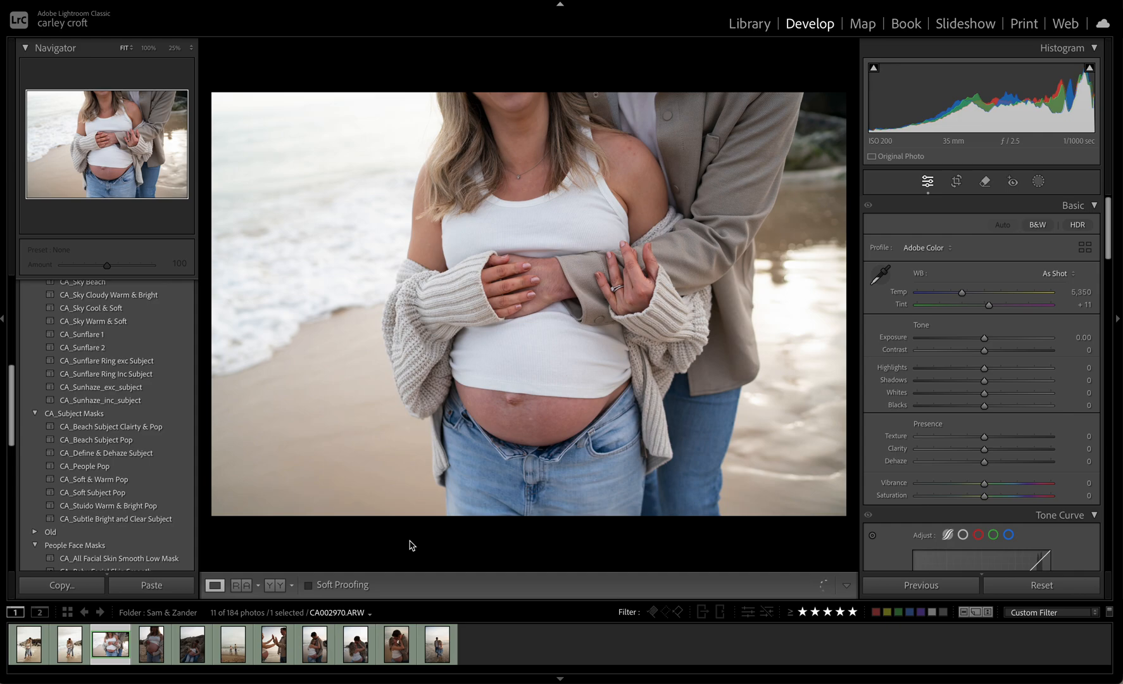
left_click(516, 374)
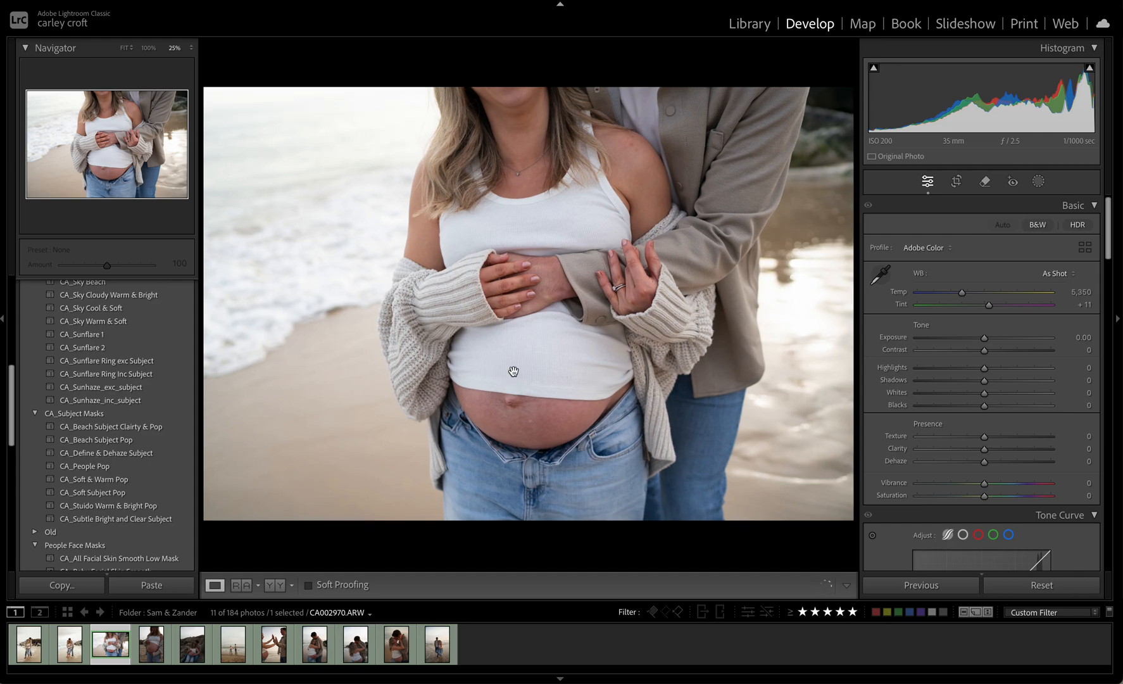
key("super+shift+v")
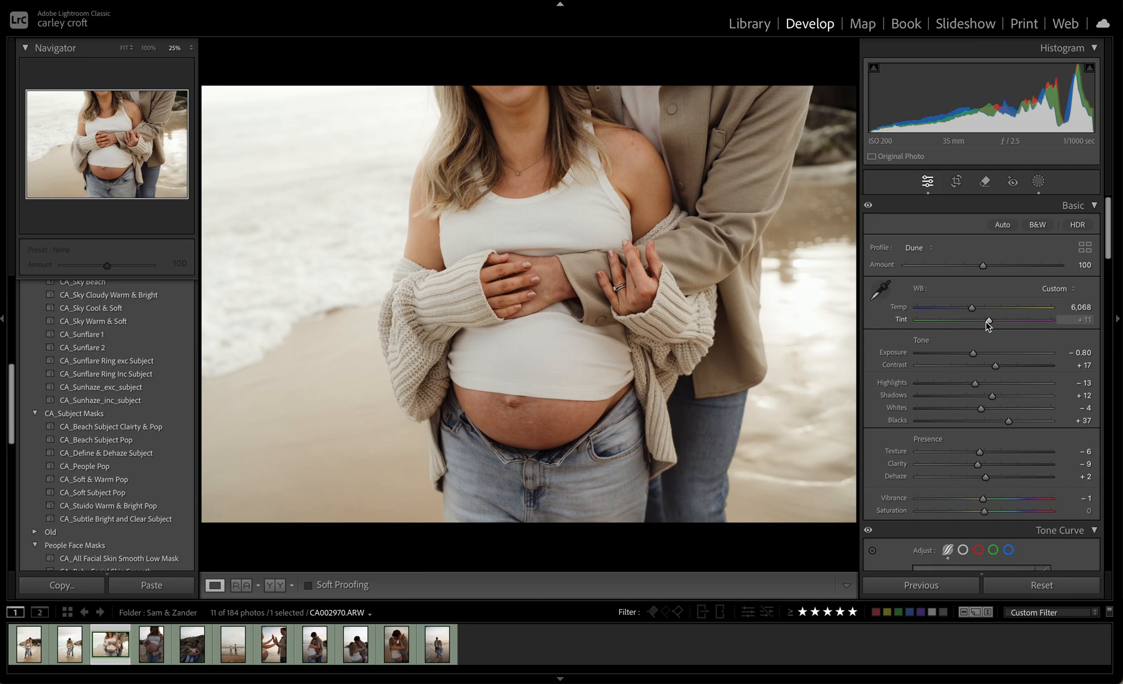
left_click_drag(989, 321, 972, 356)
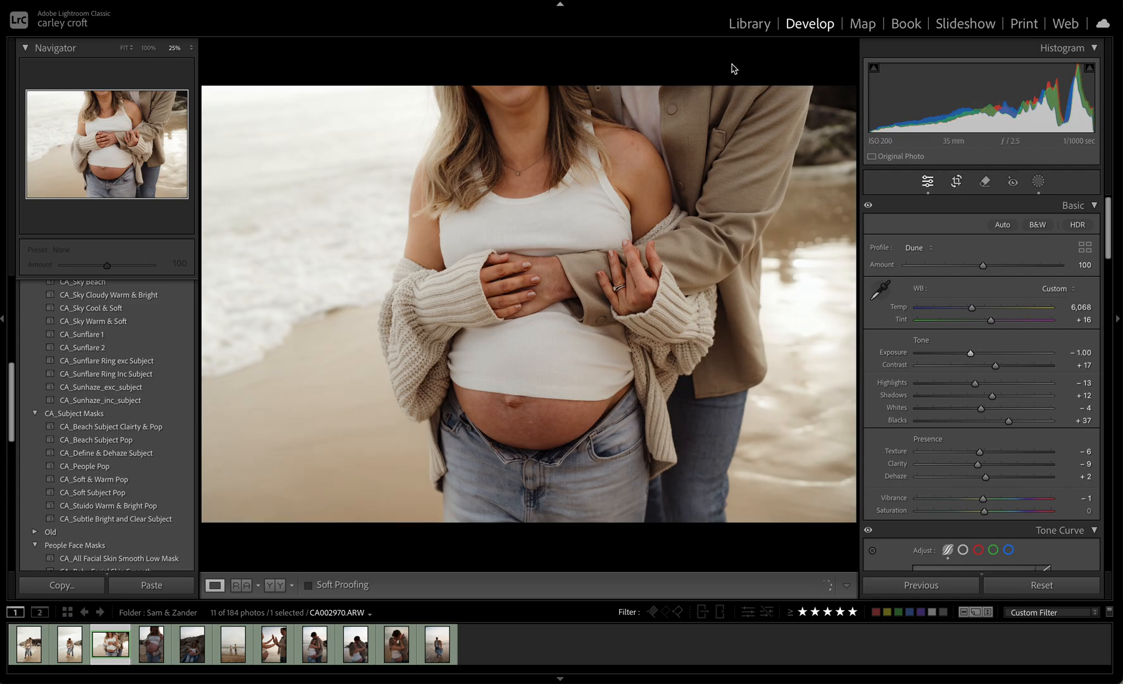
Crop the belly close-up tighter around the woman's torso and the couple's hands, rotated to an angle of 2.37
left_click(950, 178)
left_click_drag(789, 72, 799, 86)
left_click_drag(237, 325, 288, 324)
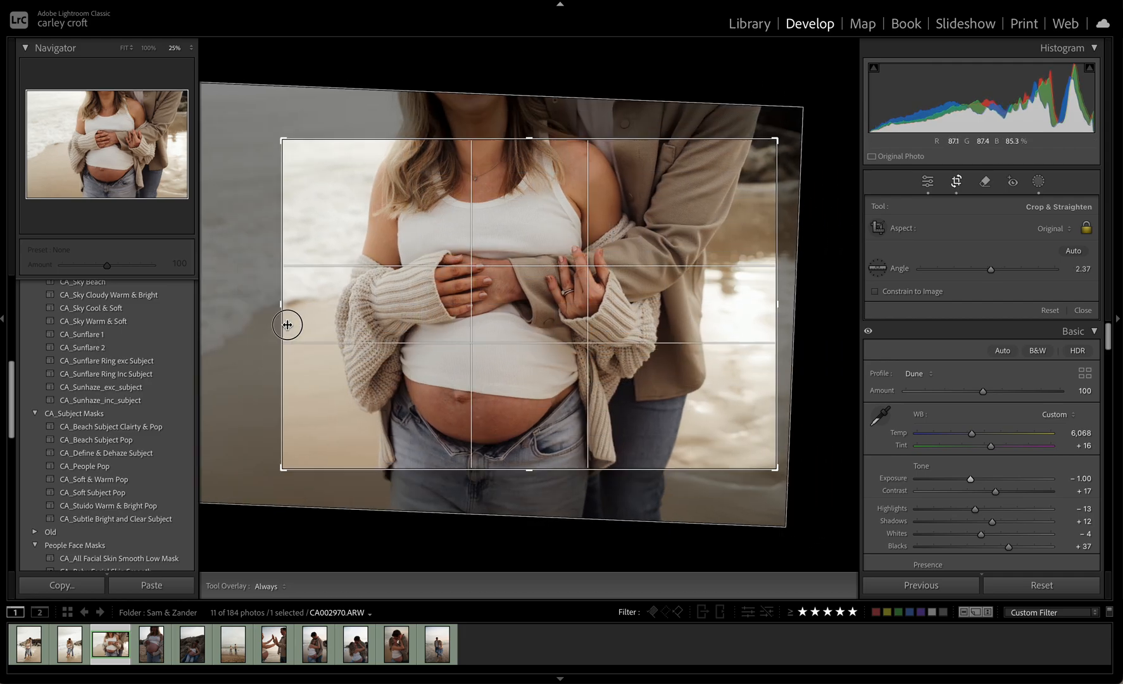
mouse_move(526, 320)
left_mouse_down()
mouse_move(502, 319)
mouse_move(513, 306)
left_mouse_up()
left_click_drag(566, 147, 567, 134)
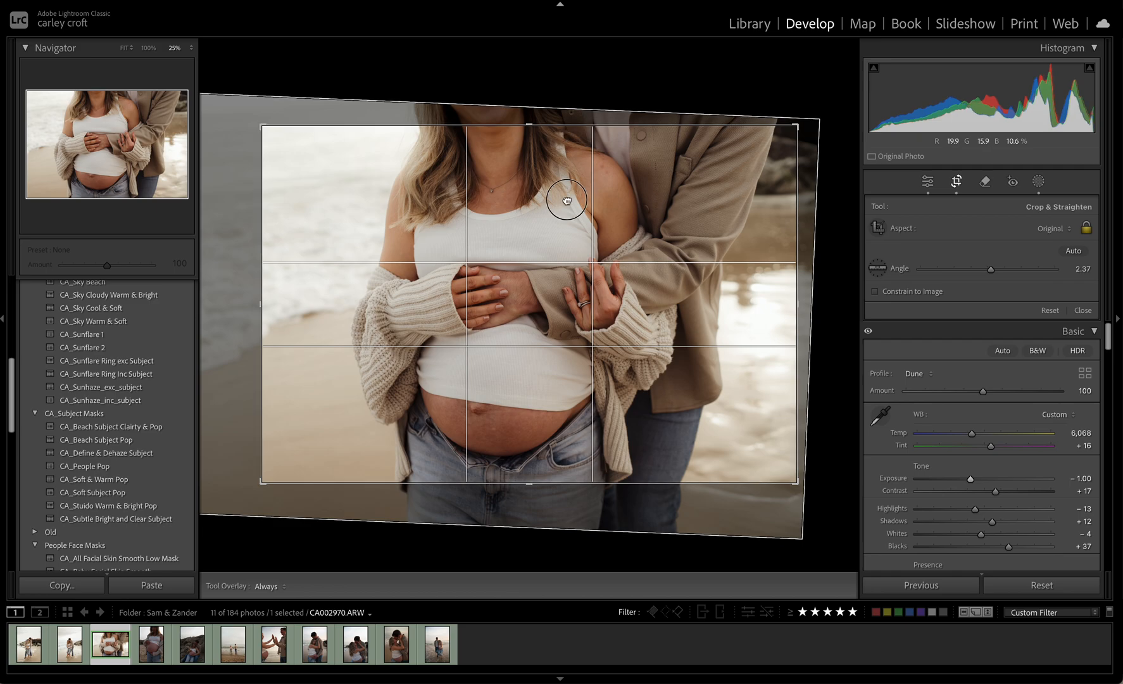
left_click_drag(562, 194, 557, 176)
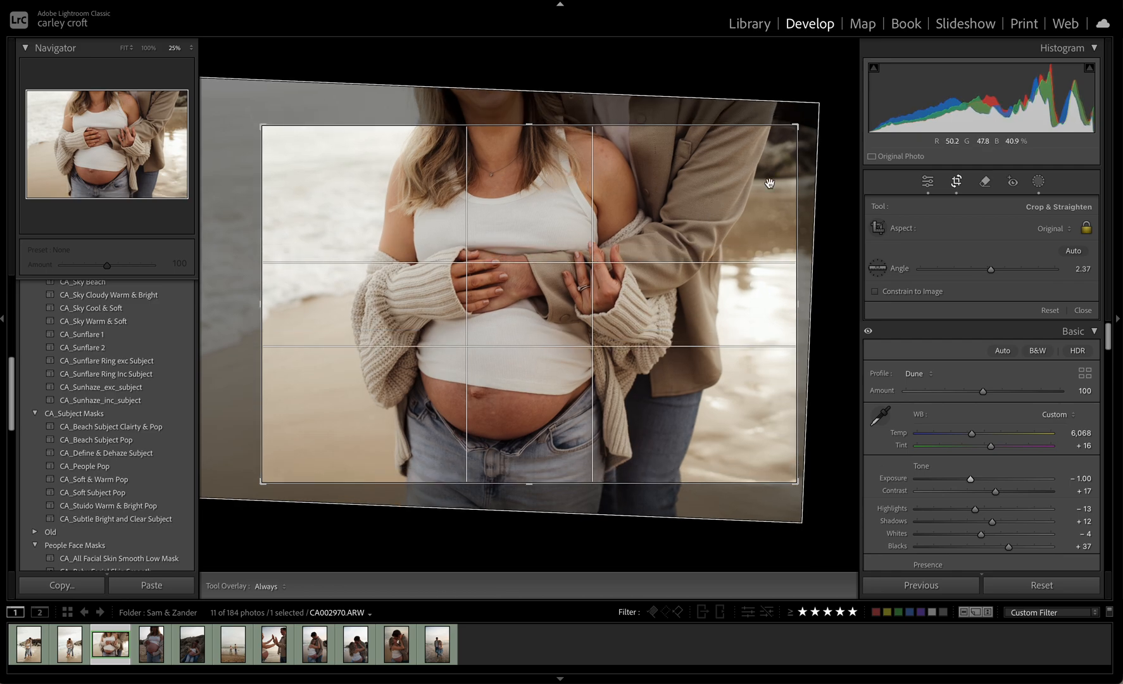
key("Return")
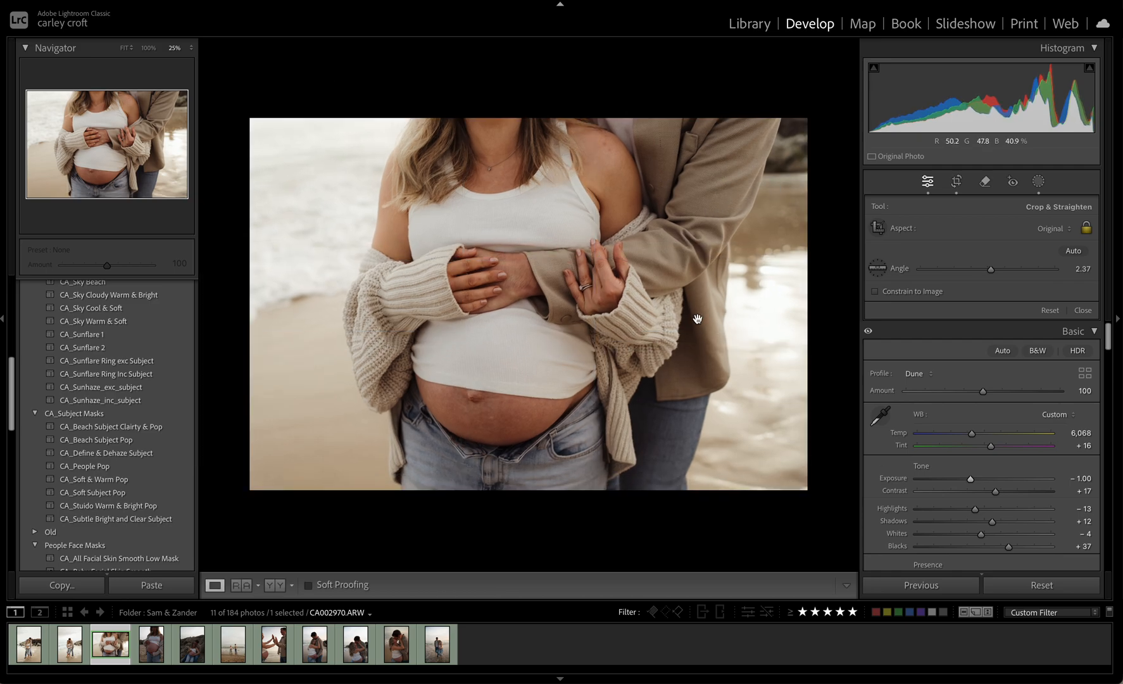
Create a virtual copy of the belly close-up and crop it tightly in landscape around the hands and white top
right_click(110, 657)
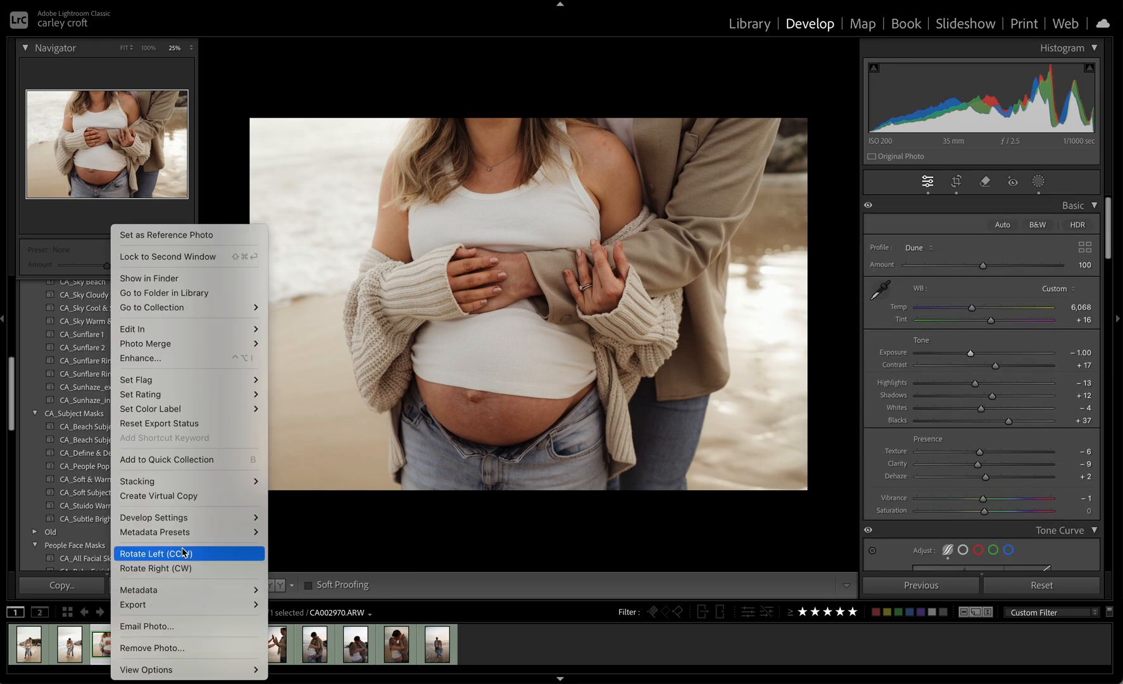
left_click(200, 497)
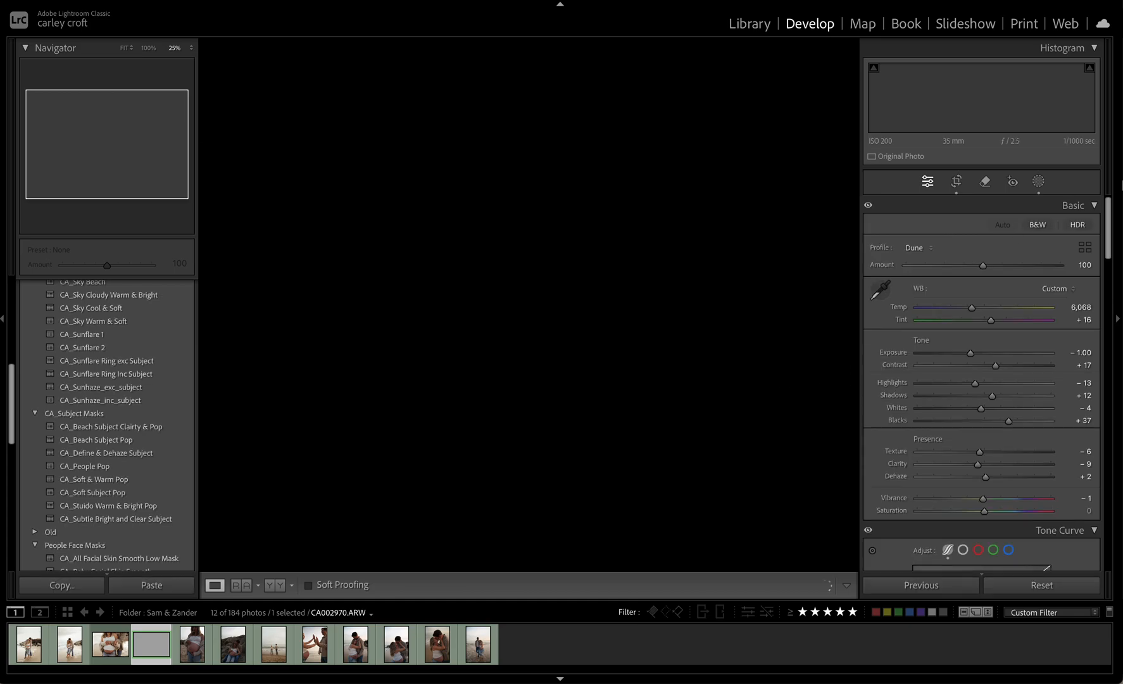
left_click(958, 185)
left_click_drag(574, 480, 574, 370)
left_click_drag(599, 303, 594, 225)
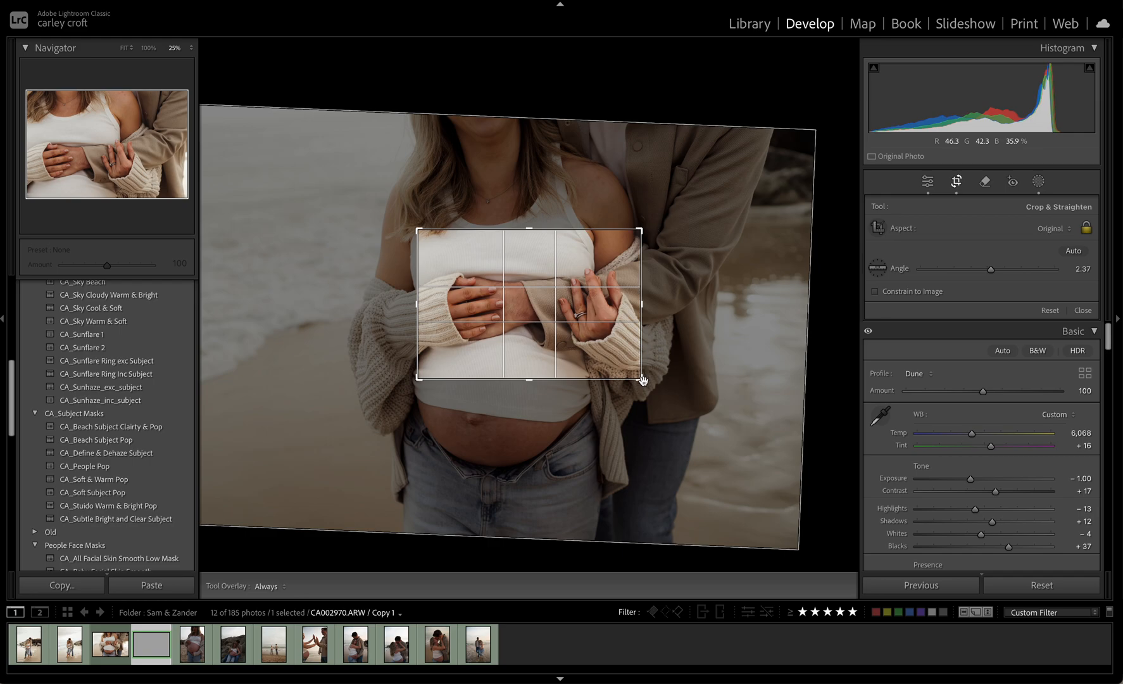
left_click_drag(642, 380, 722, 431)
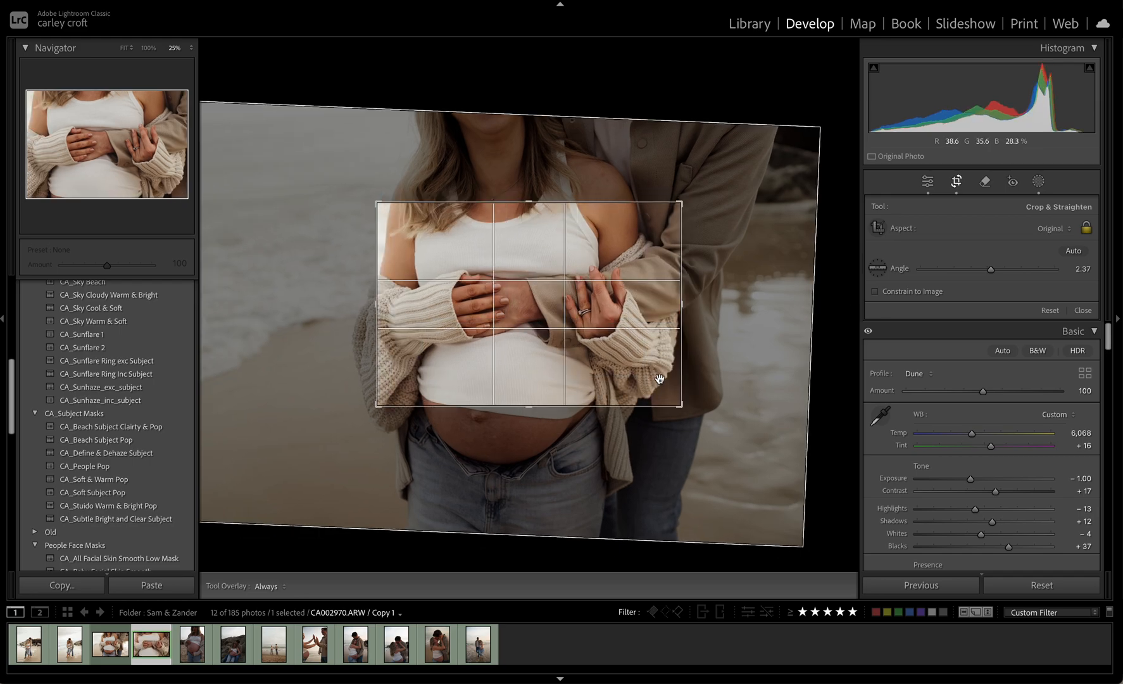
key("Return")
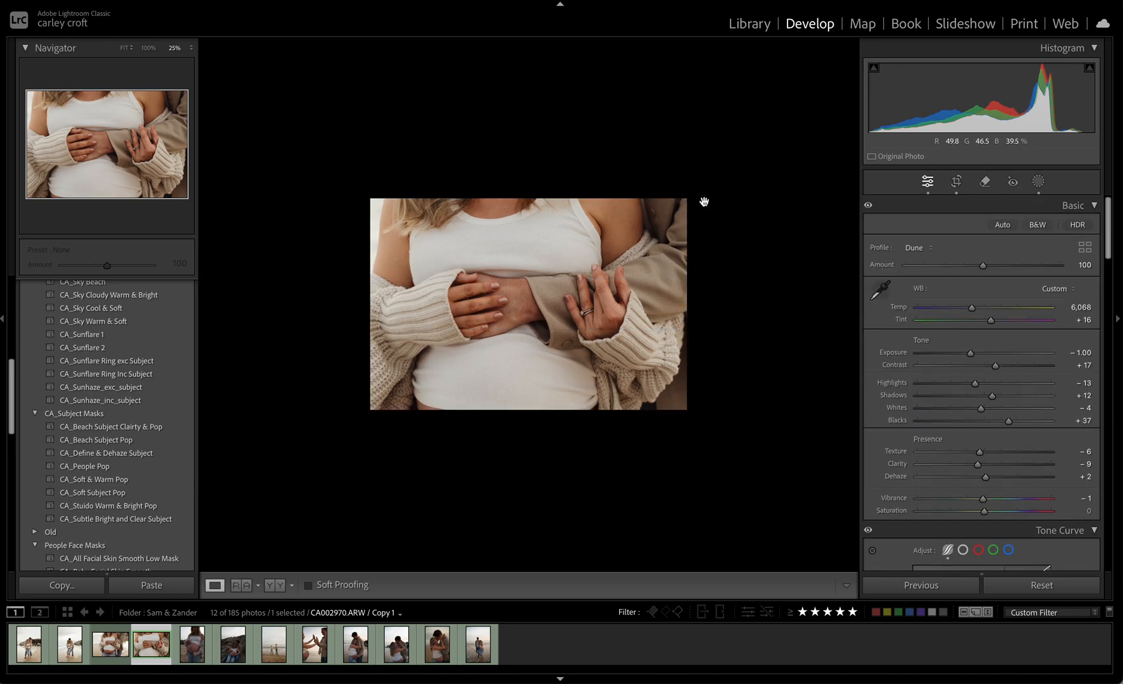
Change the virtual copy's crop to portrait orientation, framing the woman from her chin down to her jeans
left_click(957, 182)
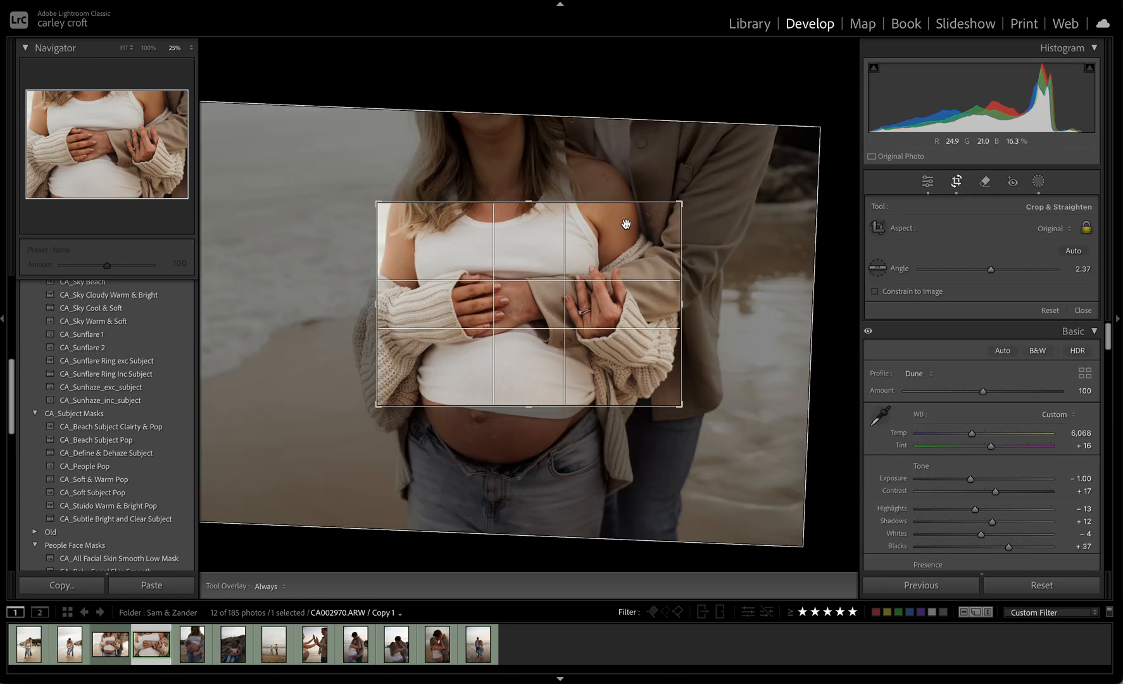
key("x")
left_click_drag(565, 291, 450, 253)
left_click_drag(433, 451, 406, 491)
left_click_drag(521, 356, 539, 384)
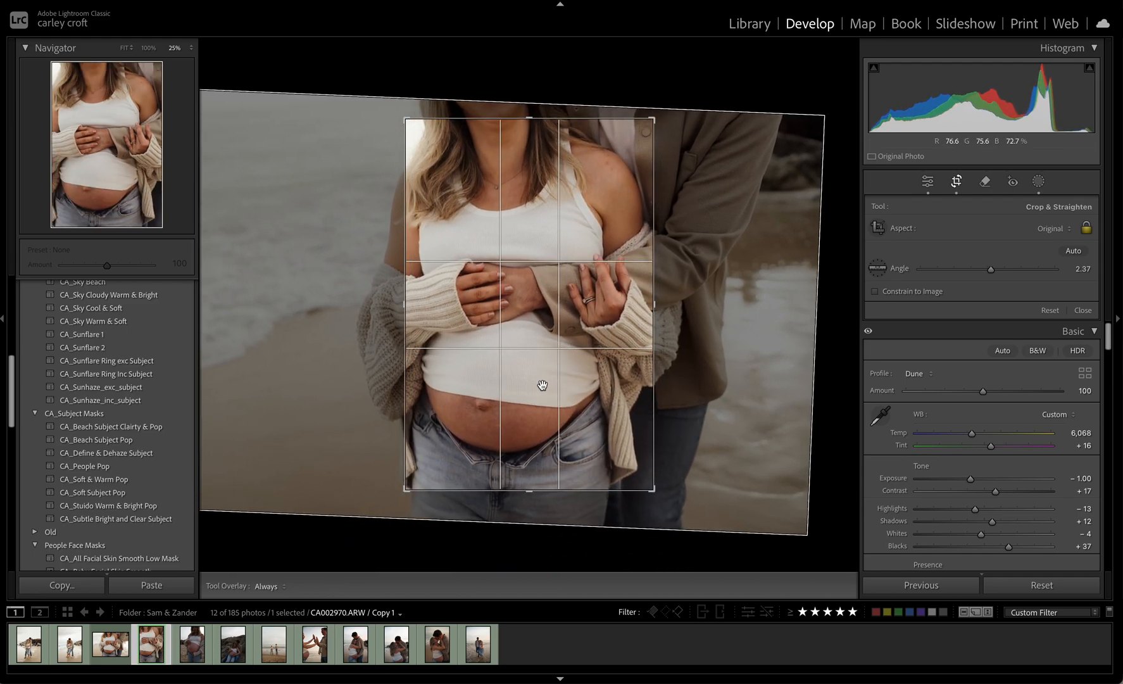
key("Return")
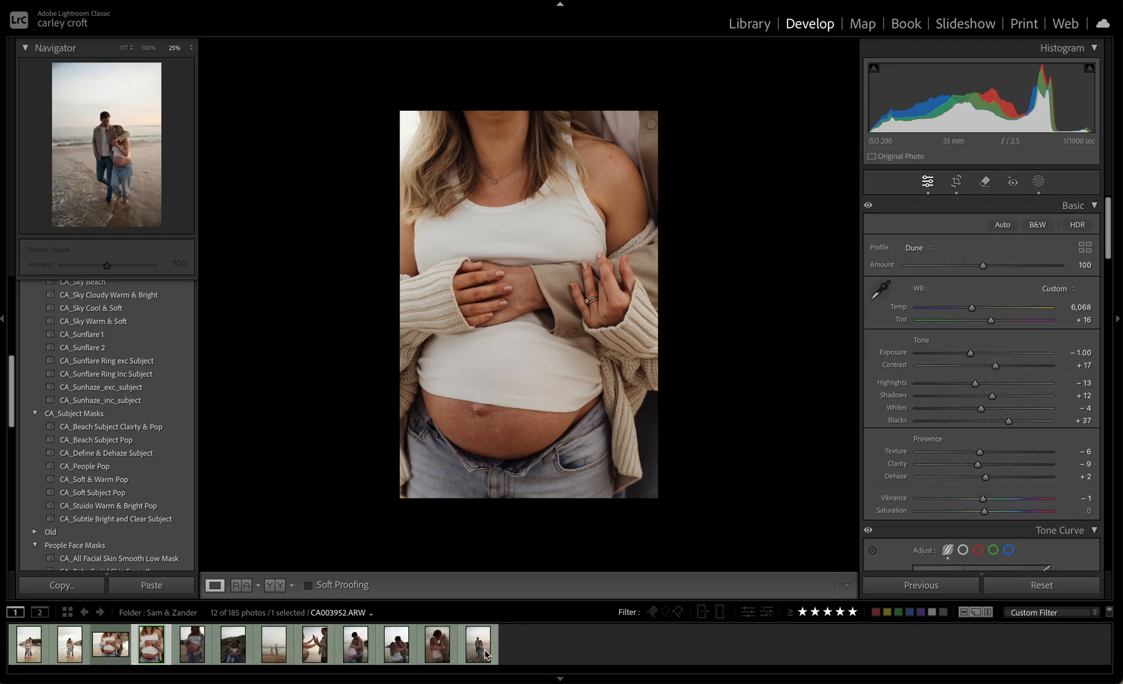
Paste the copied settings onto the portrait photo of the couple kissing, then set its exposure to 0.00 and tint to +15
left_click(440, 658)
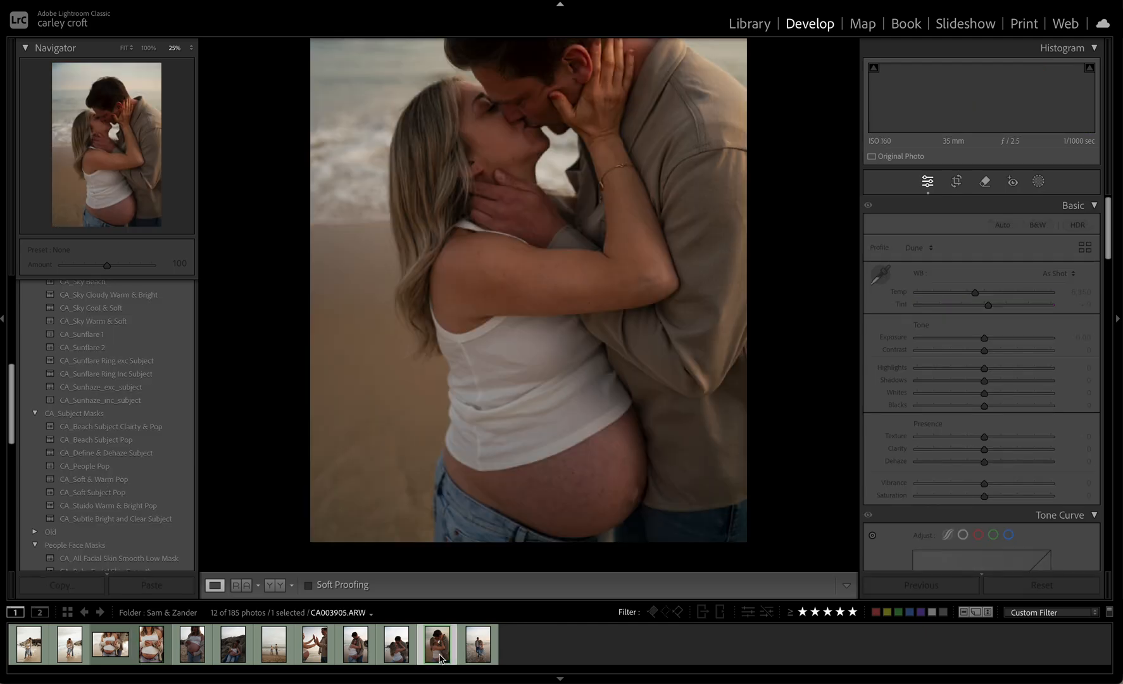
left_click(617, 426)
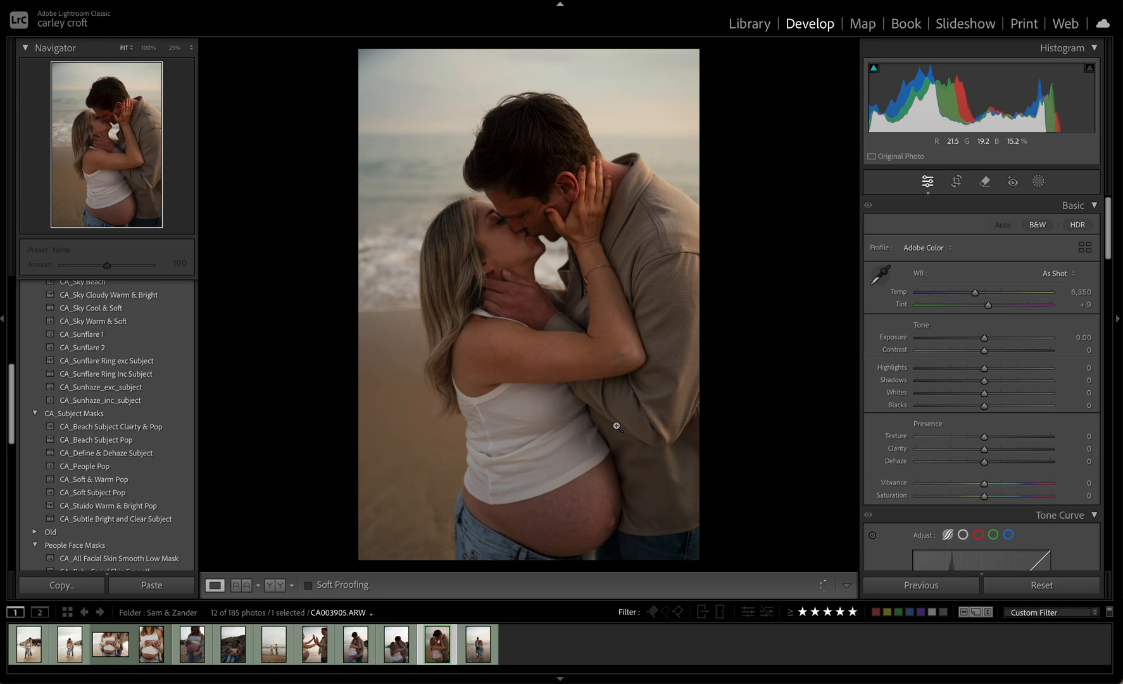
key("super+shift+v")
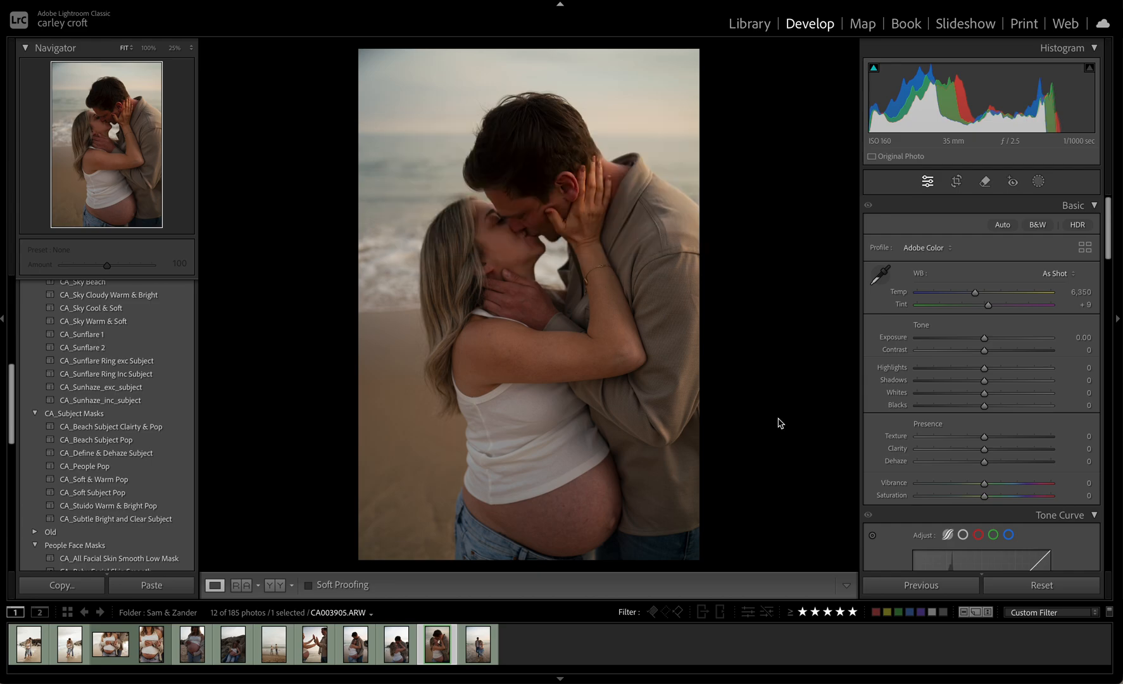
key("super+v")
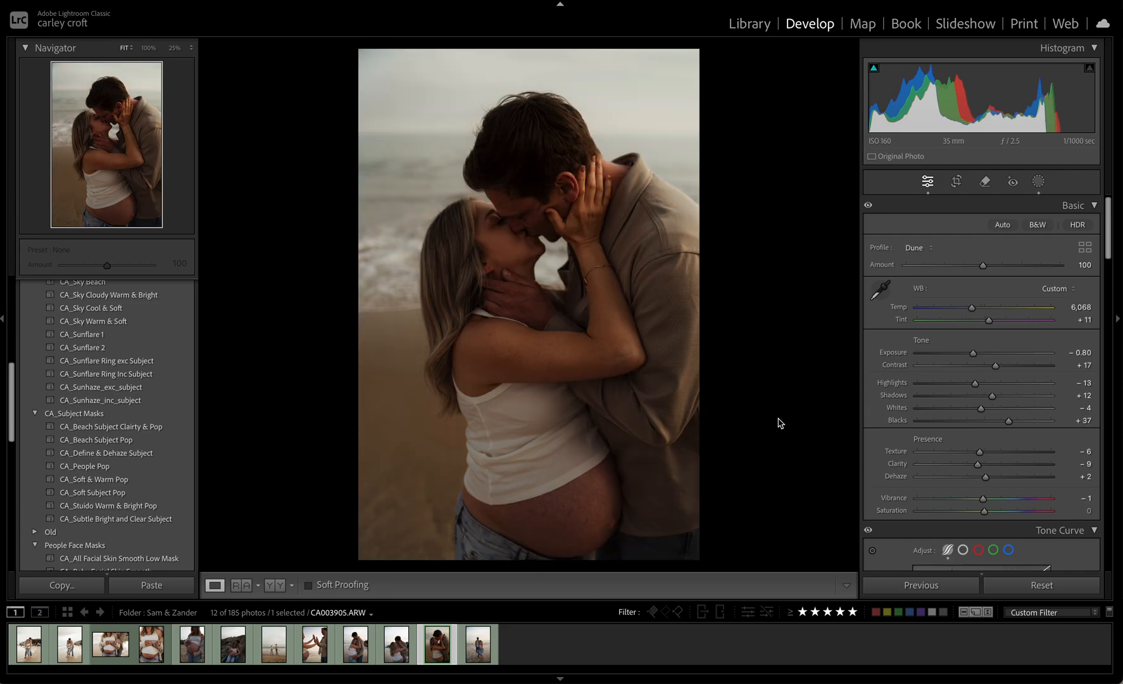
double_click(977, 354)
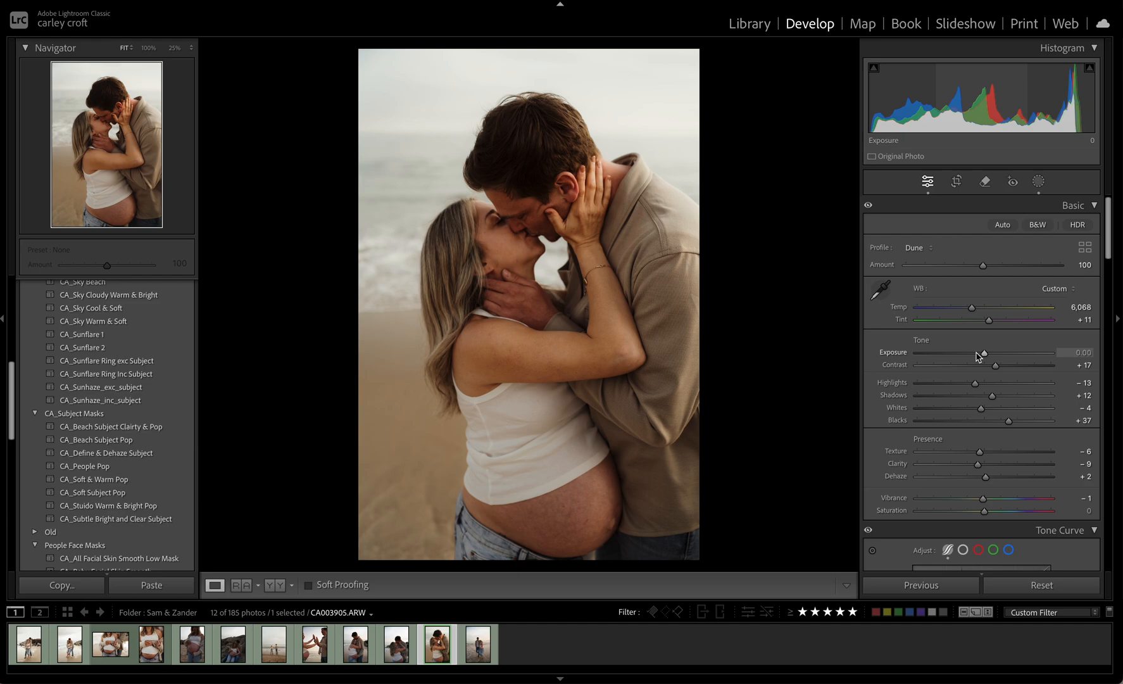
left_click_drag(990, 320, 994, 321)
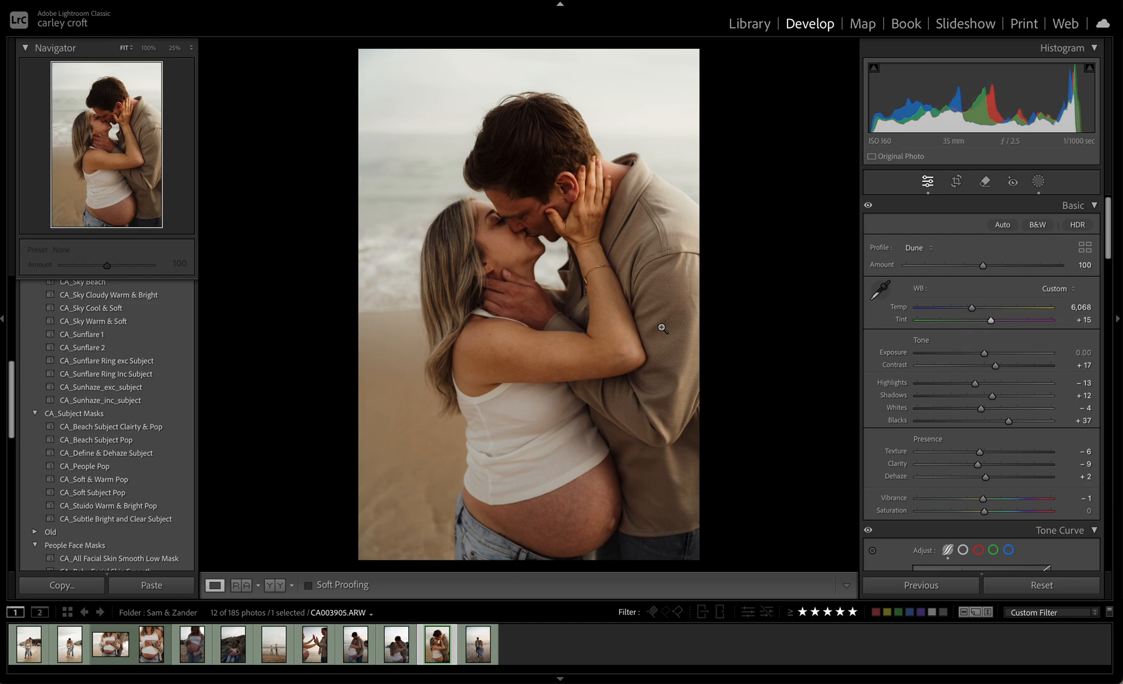
Crop the kissing photo tighter around the couple and rotate it to an angle of −0.38
key("r")
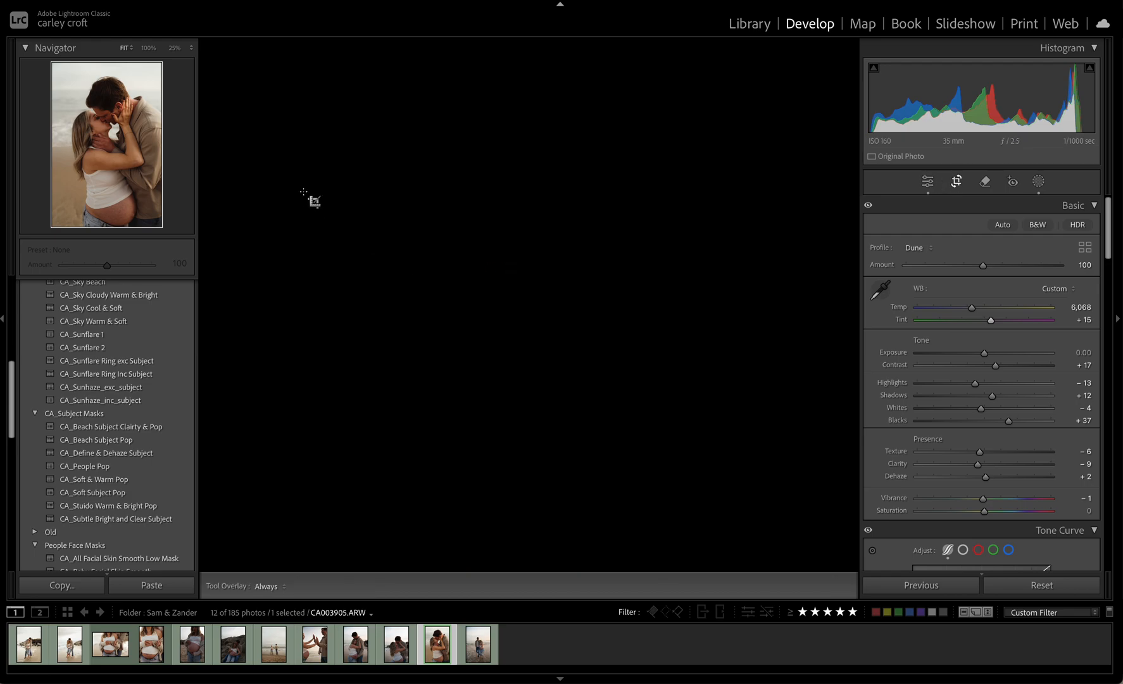
left_click_drag(355, 201, 382, 203)
left_click_drag(470, 199, 471, 188)
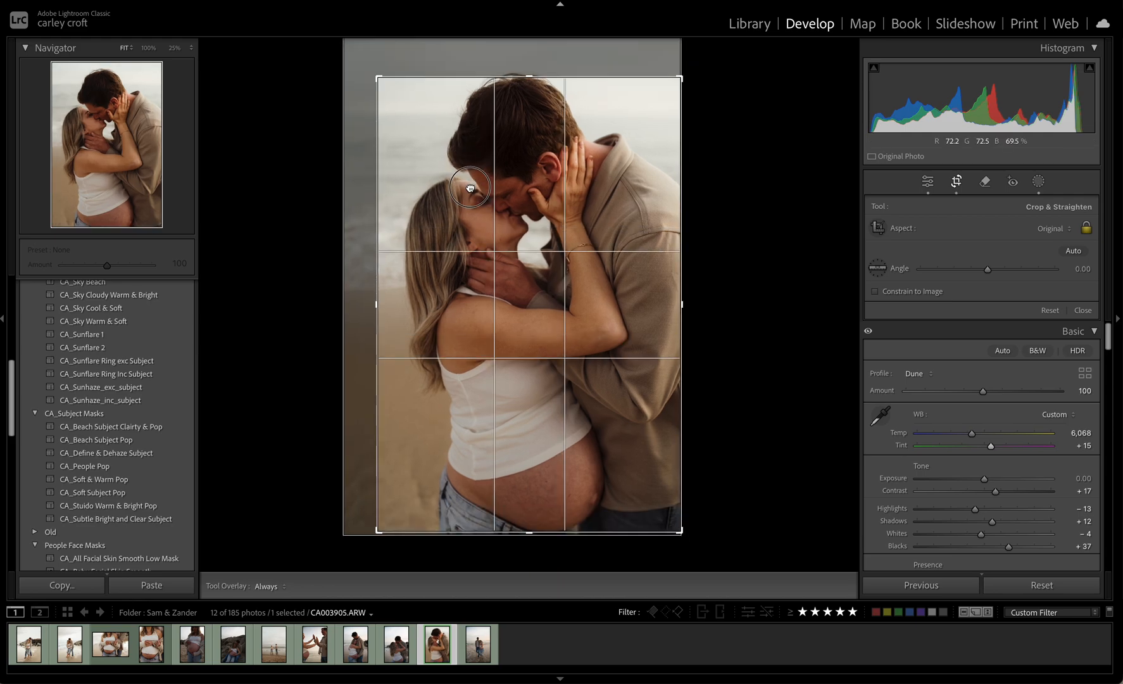
key("Return")
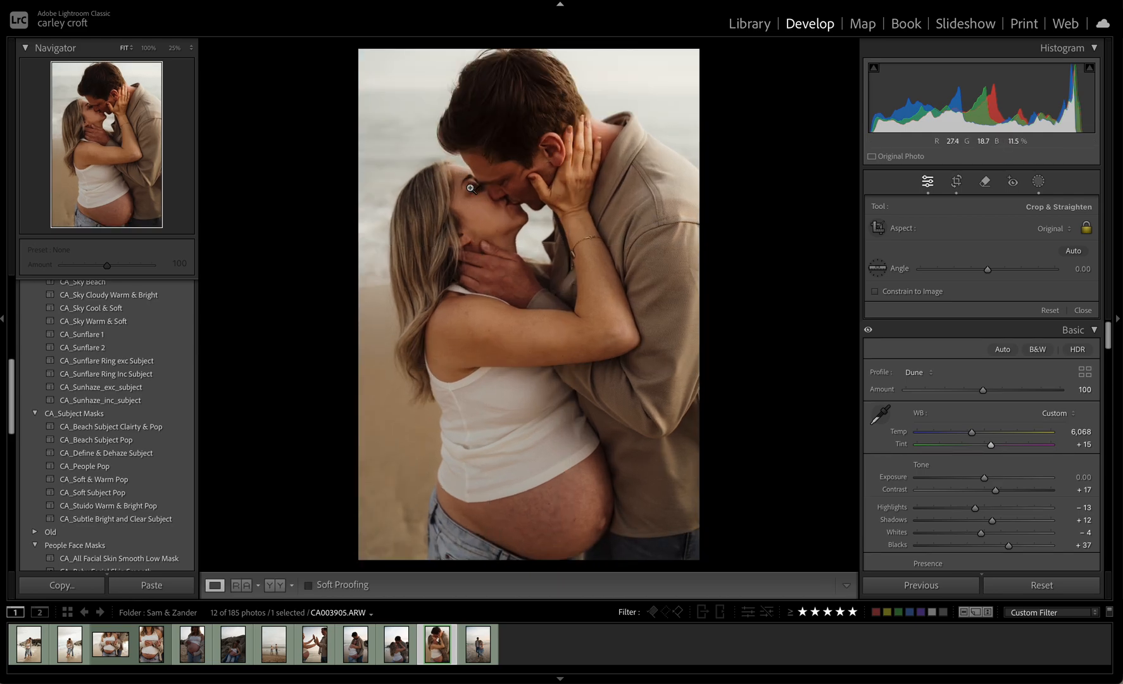
left_click(956, 181)
left_click_drag(770, 259, 742, 274)
left_click(573, 292)
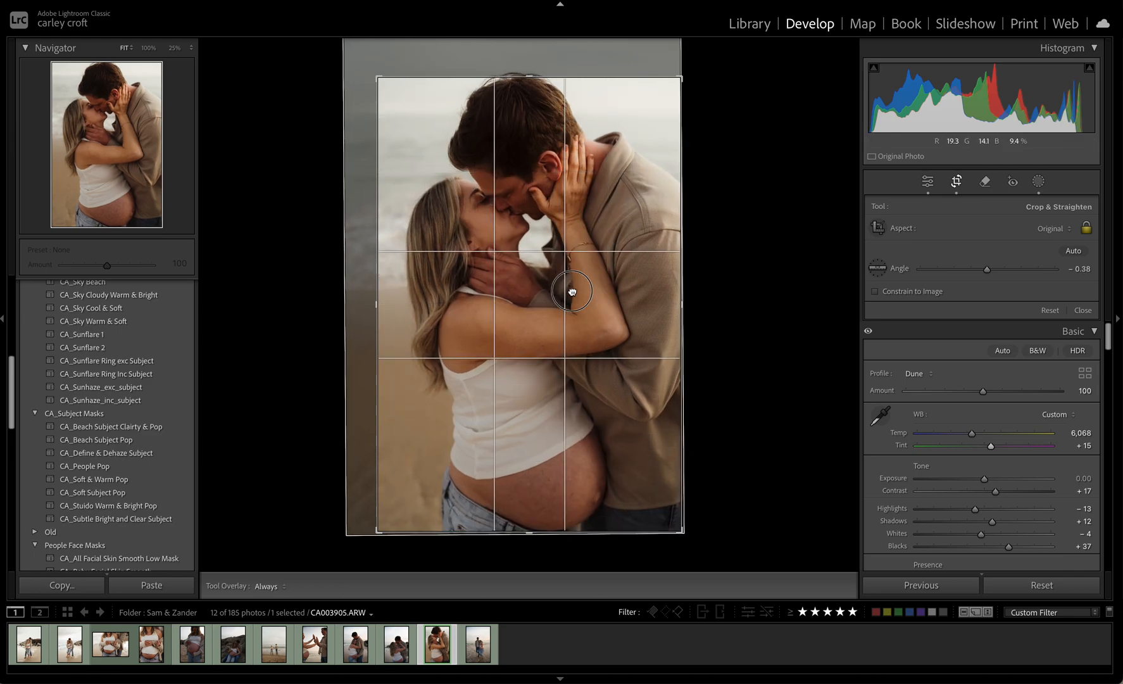
Try a much tighter portrait crop around the kissing faces and embracing arms
left_click_drag(582, 78, 586, 123)
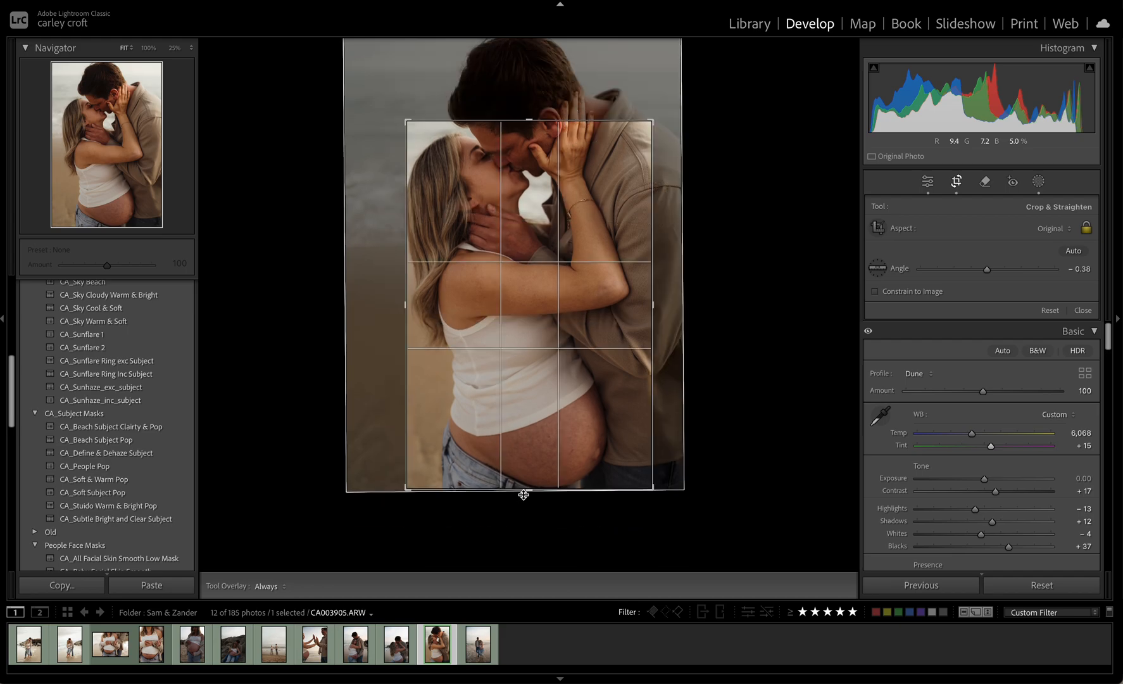
left_click(558, 403)
left_click_drag(557, 403, 566, 510)
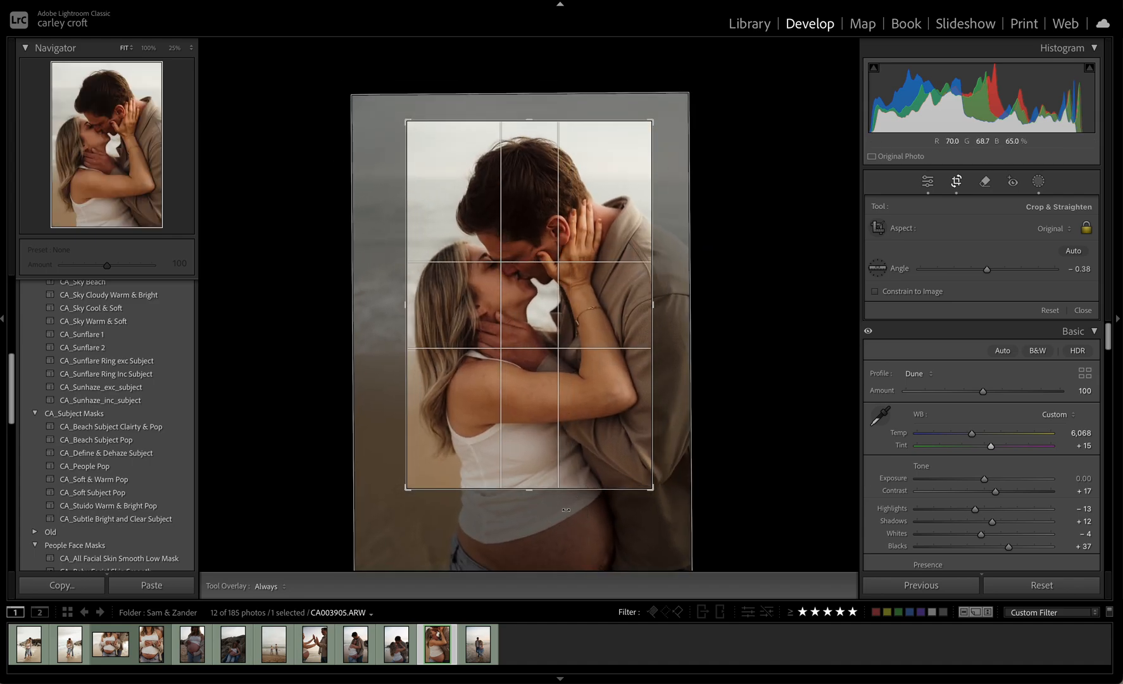
left_click_drag(523, 114, 557, 221)
left_click(557, 218)
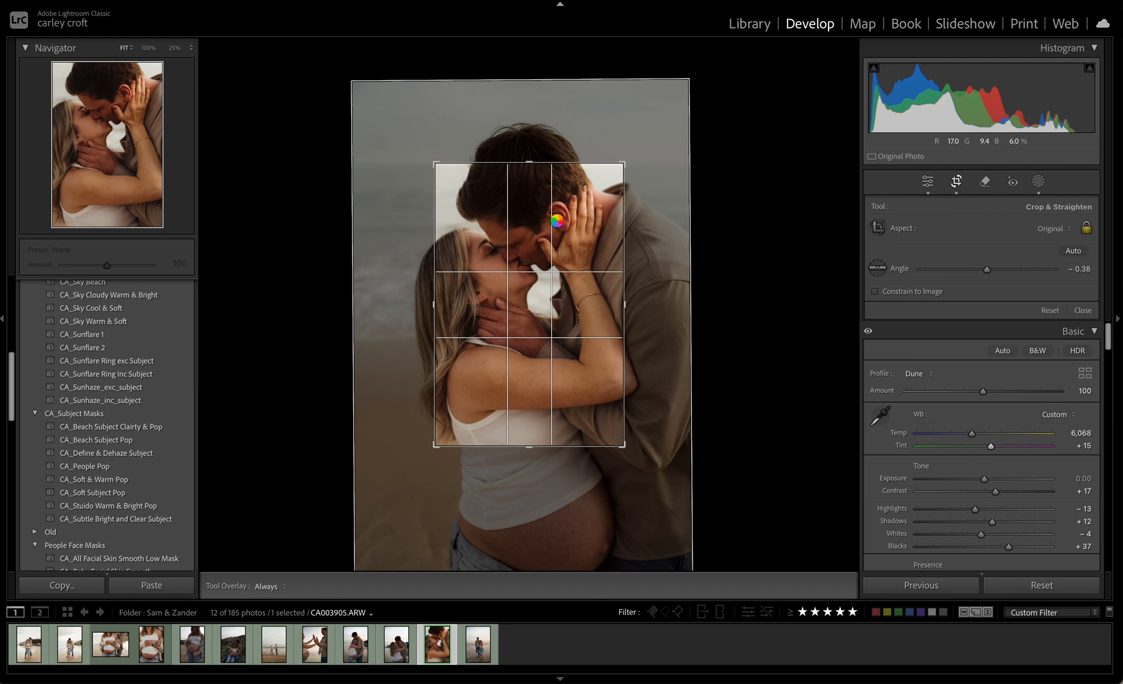
key("Return")
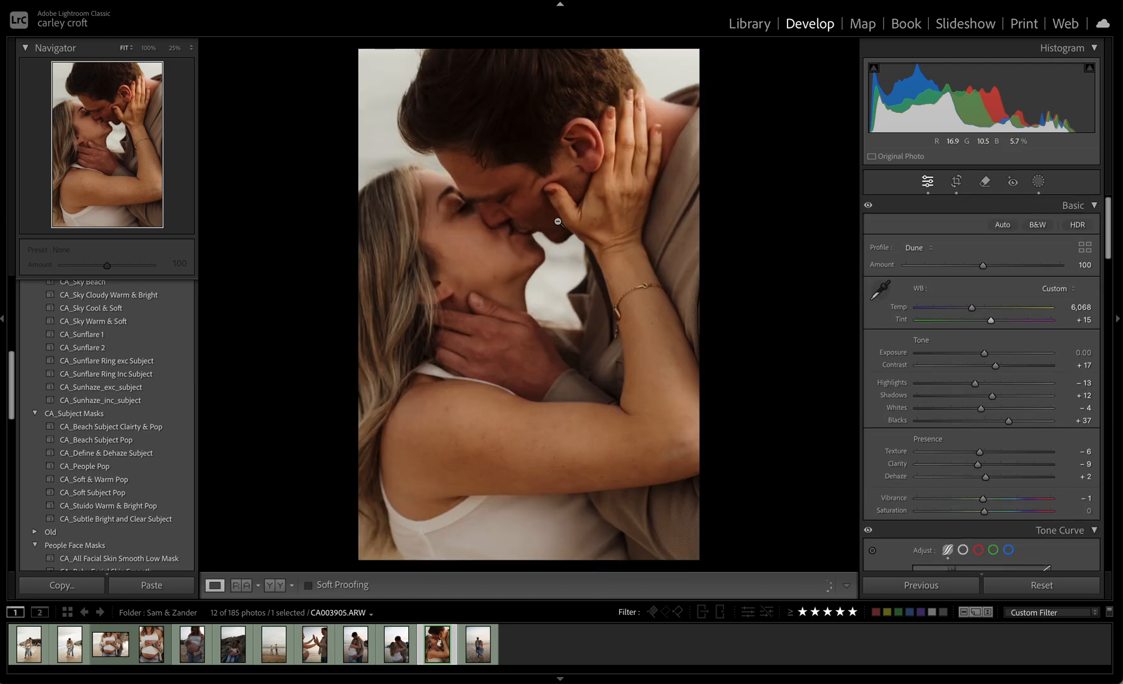
Widen the crop to include the belly and jeans, shift the framing around the couple, and set the exposure to +0.10
left_click(956, 181)
left_click_drag(541, 448, 530, 516)
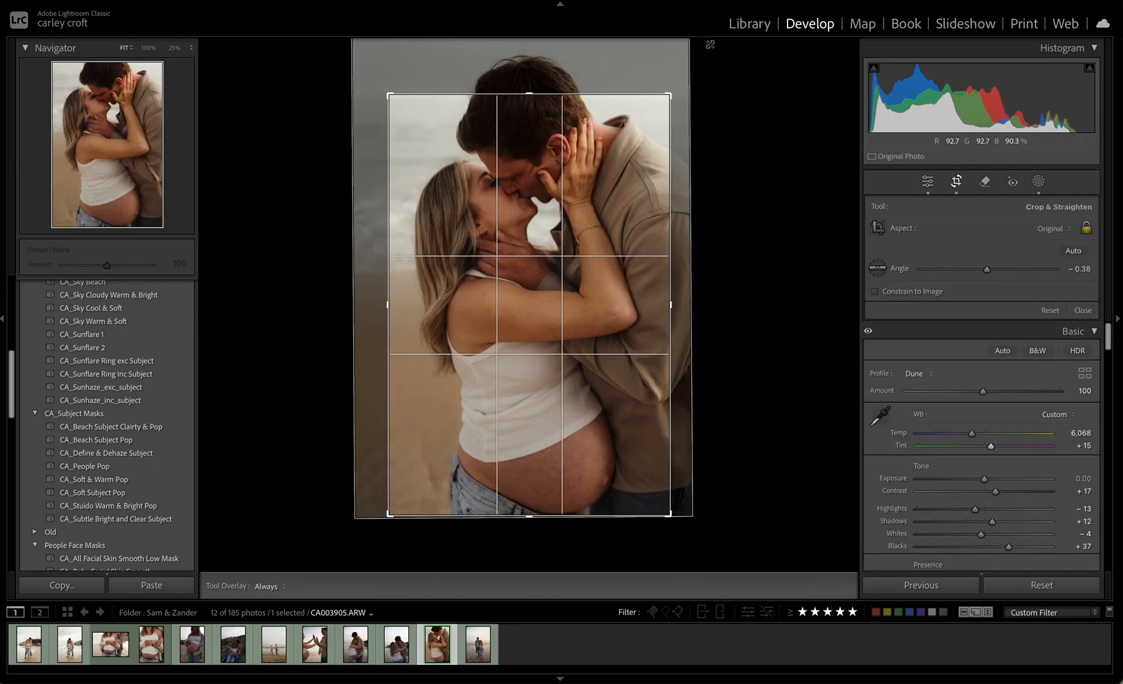
mouse_move(618, 159)
left_mouse_down()
mouse_move(614, 171)
mouse_move(605, 161)
left_mouse_up()
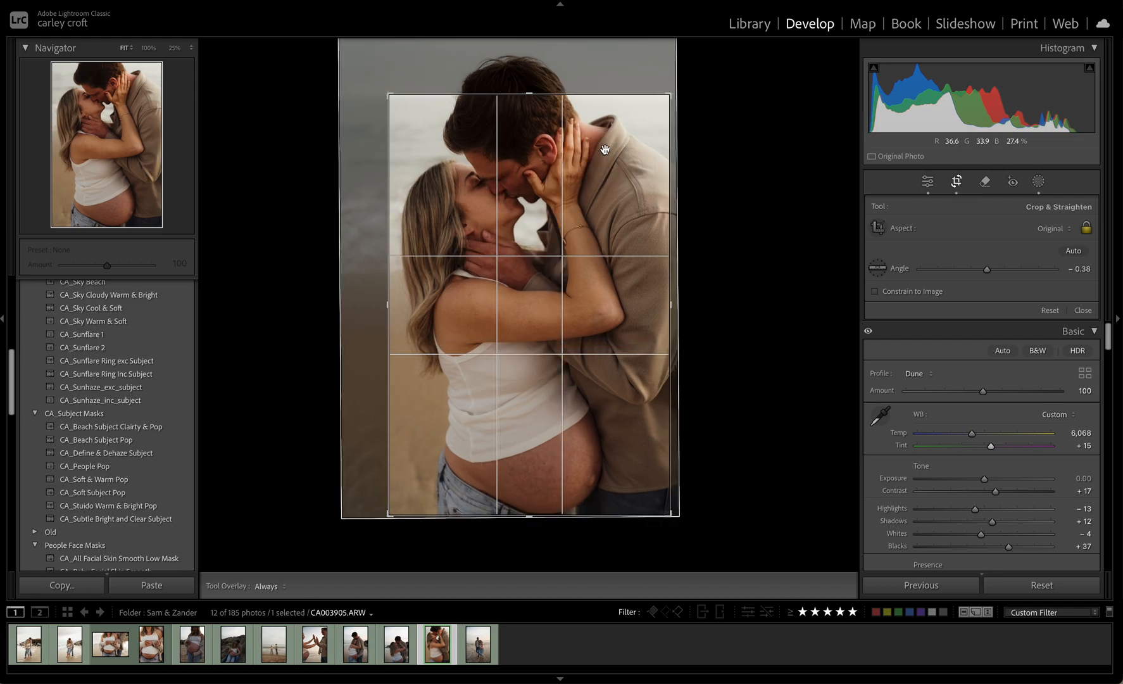
key("Return")
left_click_drag(986, 351, 988, 352)
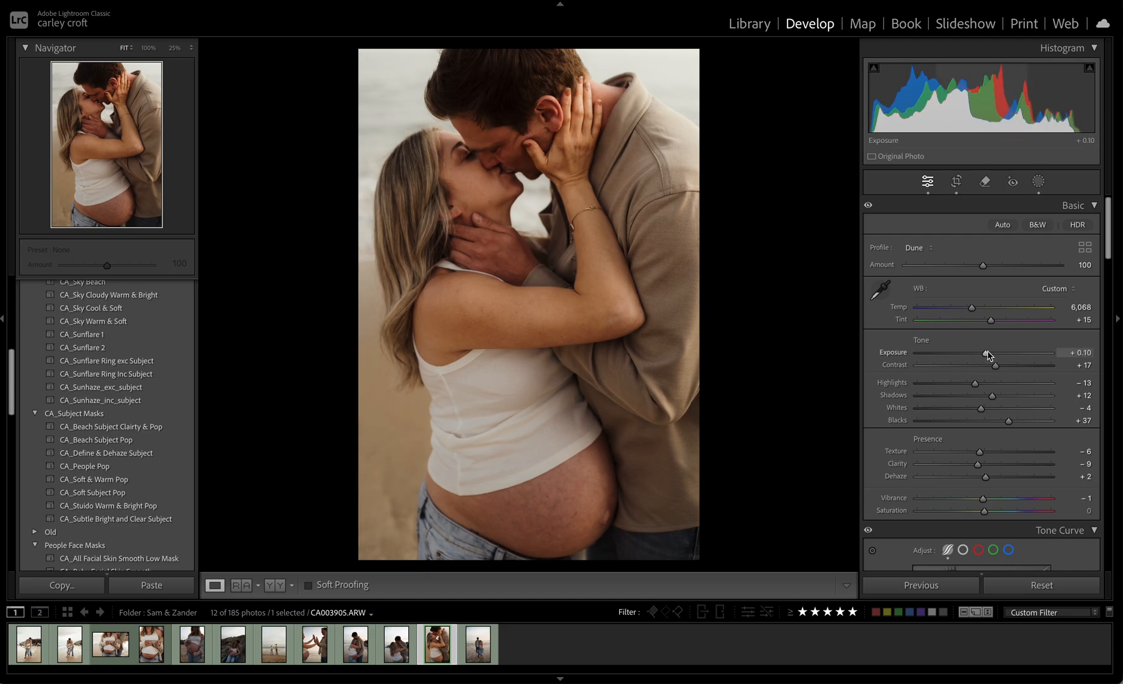
Shift the kissing photo's crop to include more of the man's head and slightly enlarge the frame around the couple
left_click(956, 182)
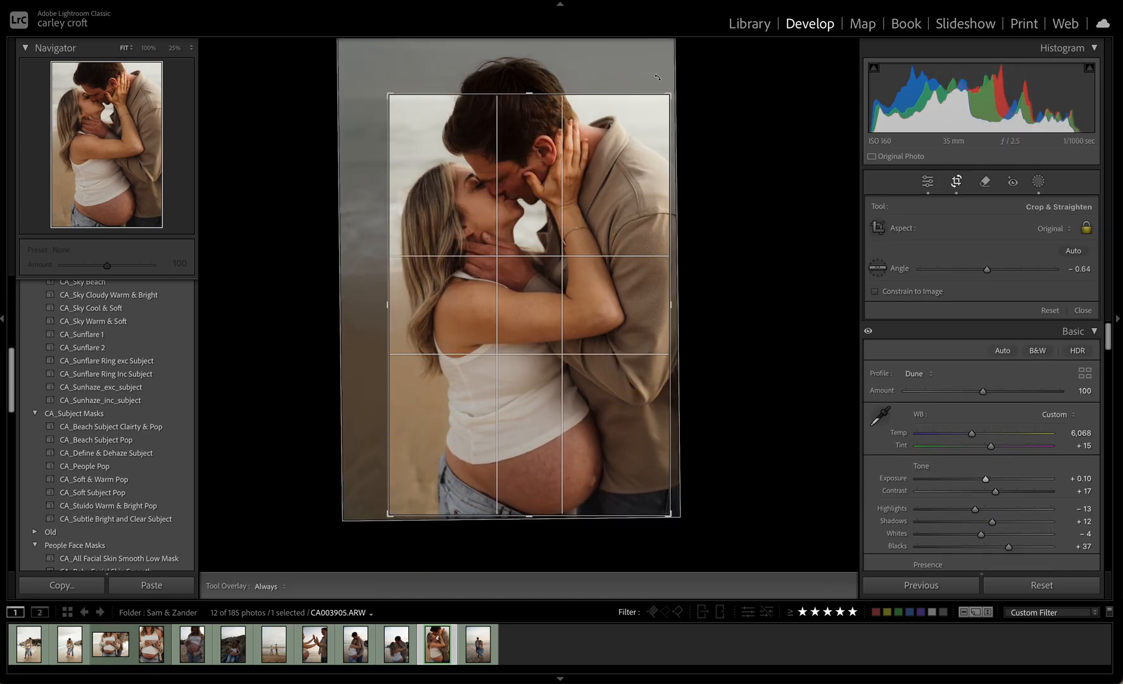
left_click_drag(614, 145, 609, 150)
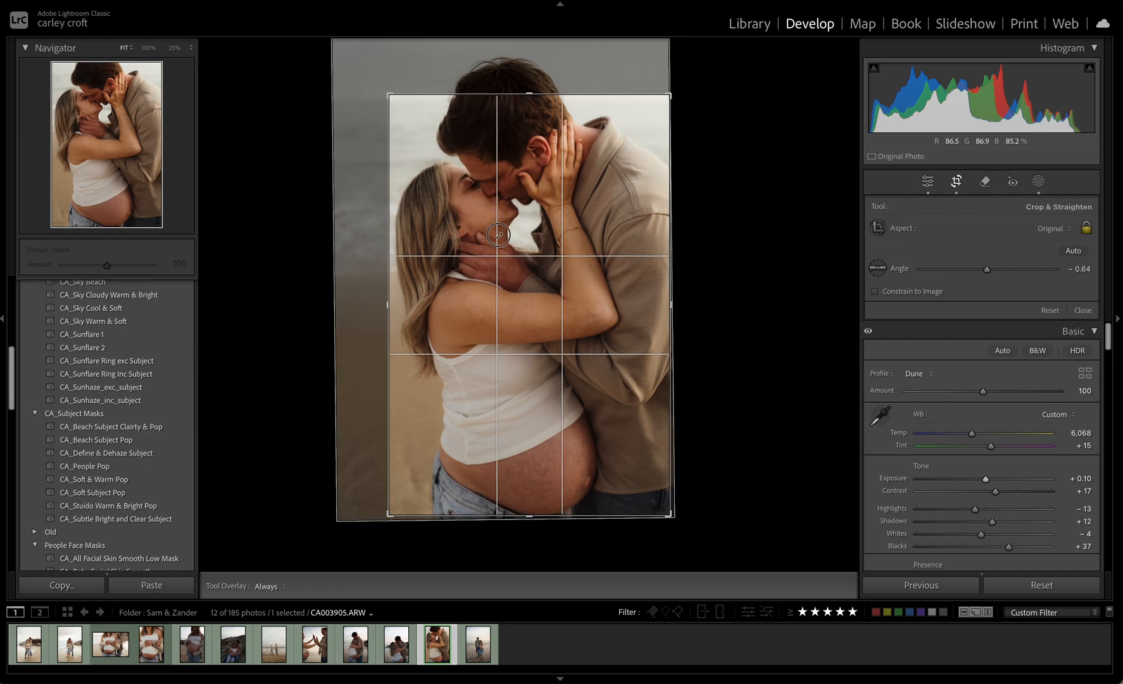
left_click_drag(512, 238, 516, 256)
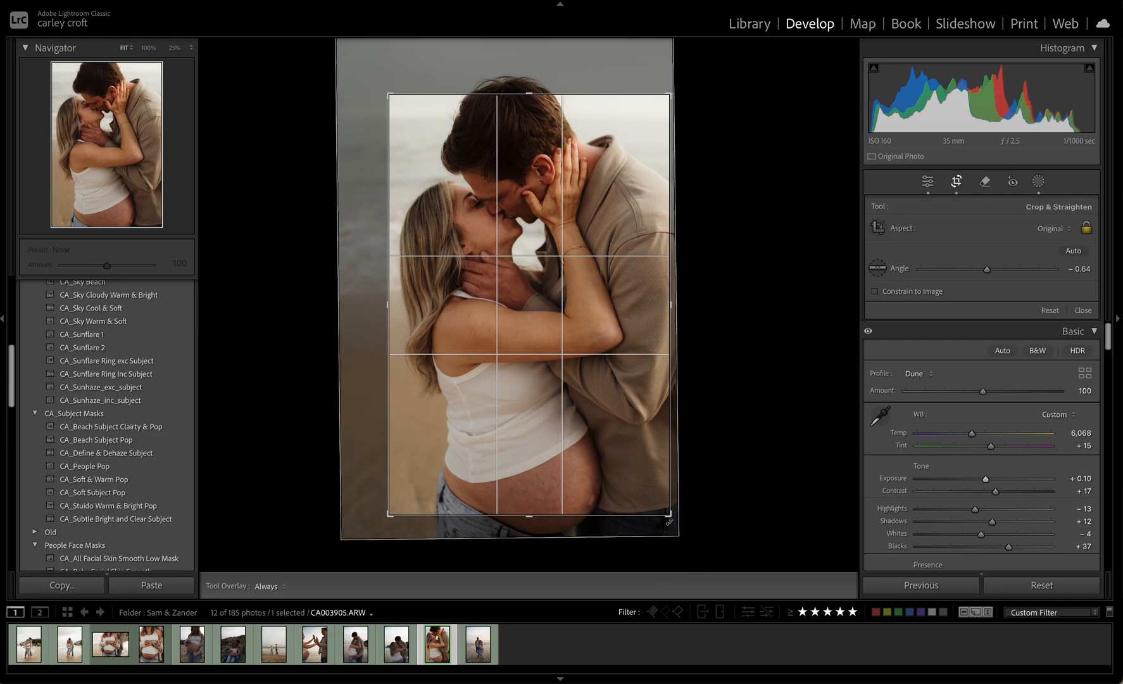
left_click(565, 444)
left_click(719, 432)
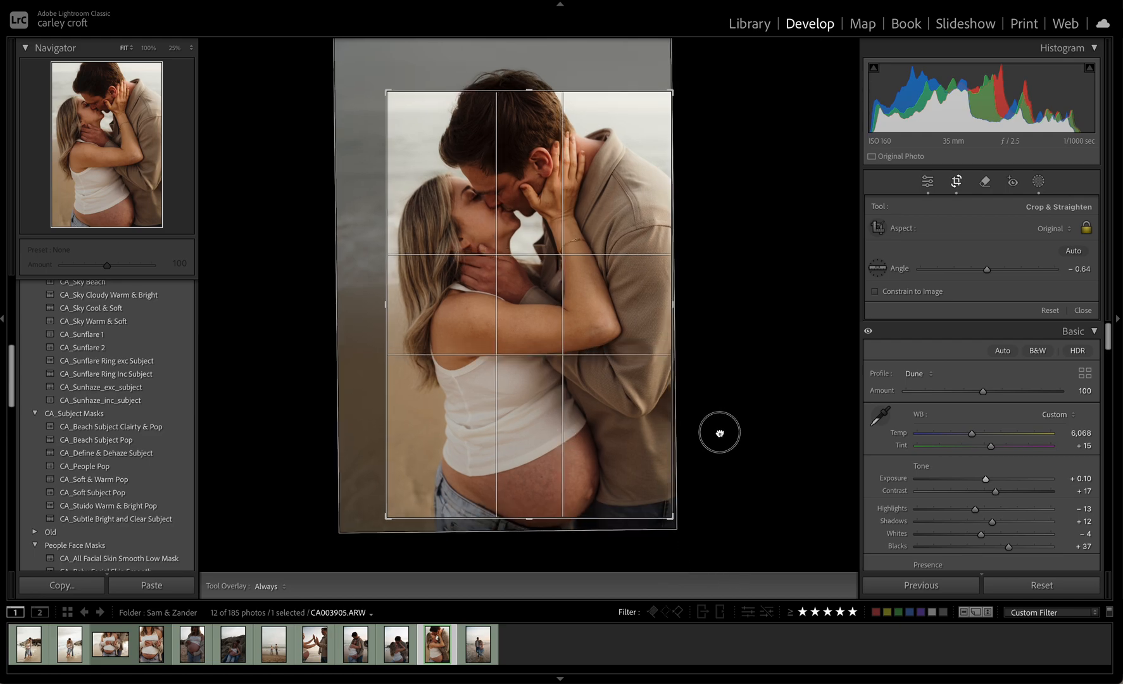
Straighten the kissing photo to an angle of −0.12, lower the framing to include more of the jeans, and apply the crop
left_click_drag(719, 433, 574, 546)
left_click_drag(700, 351, 726, 344)
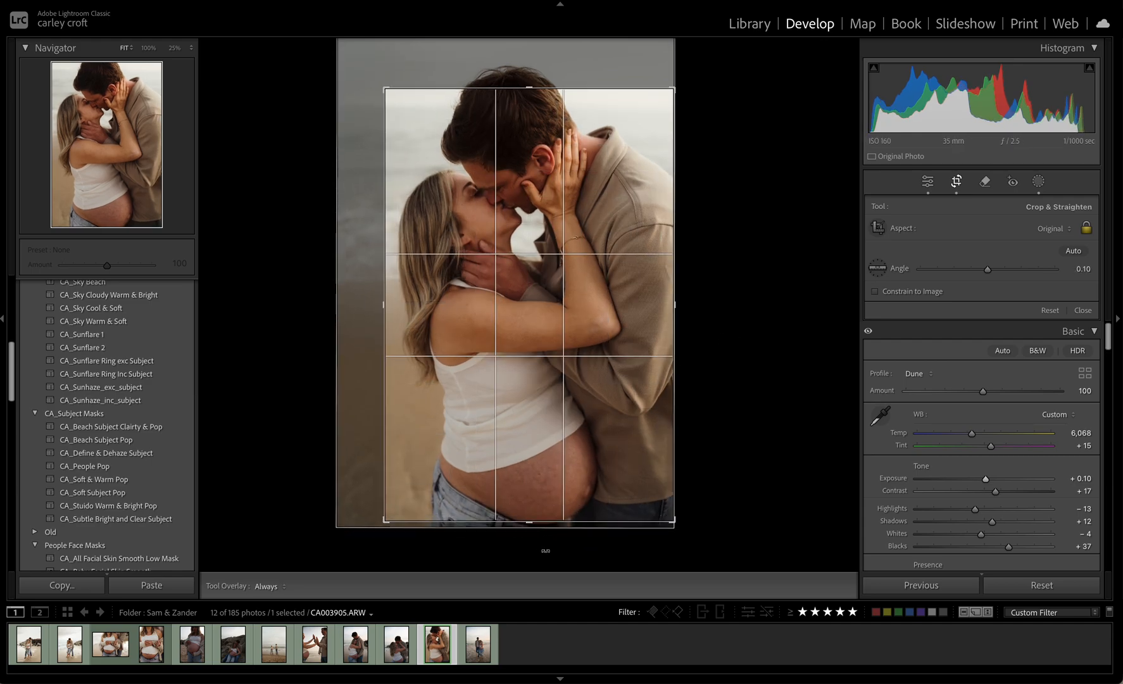
left_click_drag(588, 430, 588, 407)
left_click_drag(695, 351, 761, 344)
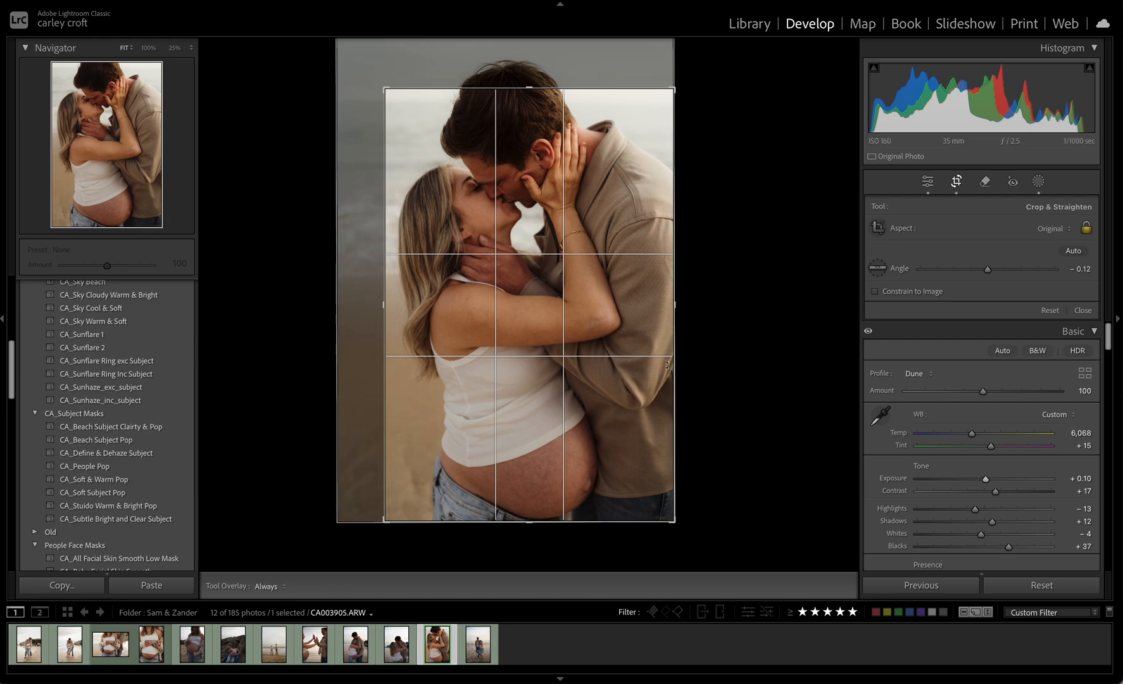
key("Return")
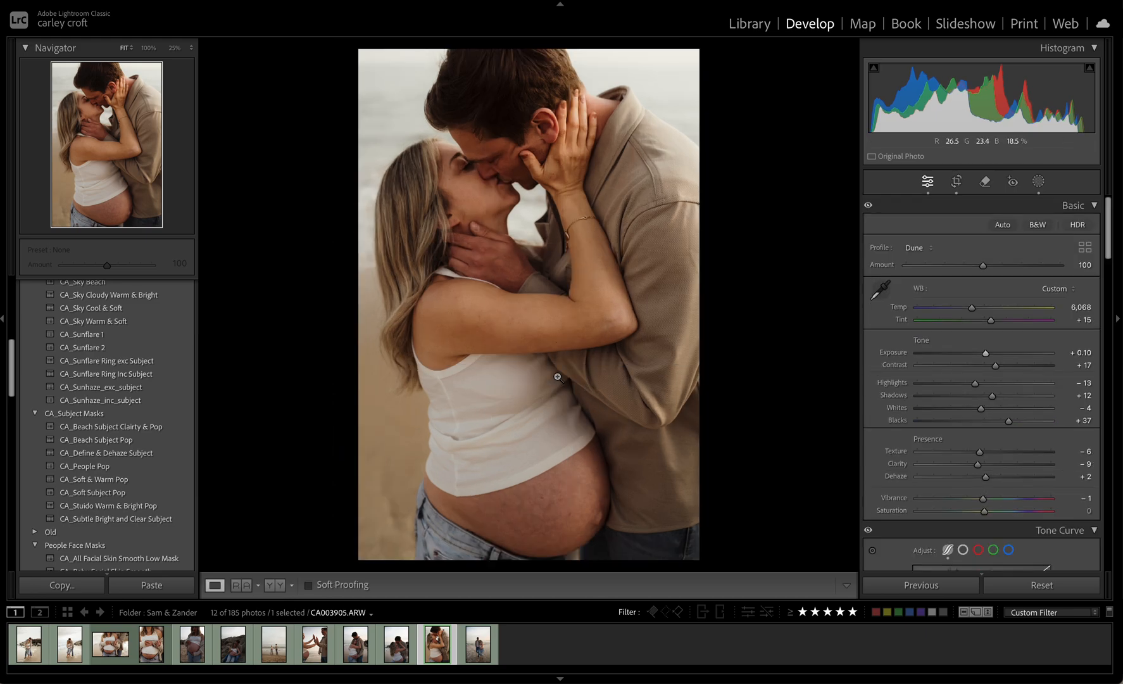
key("5")
Paste the copied settings onto the photo of the couple walking in shallow water and set its exposure to −0.25
left_click(487, 639)
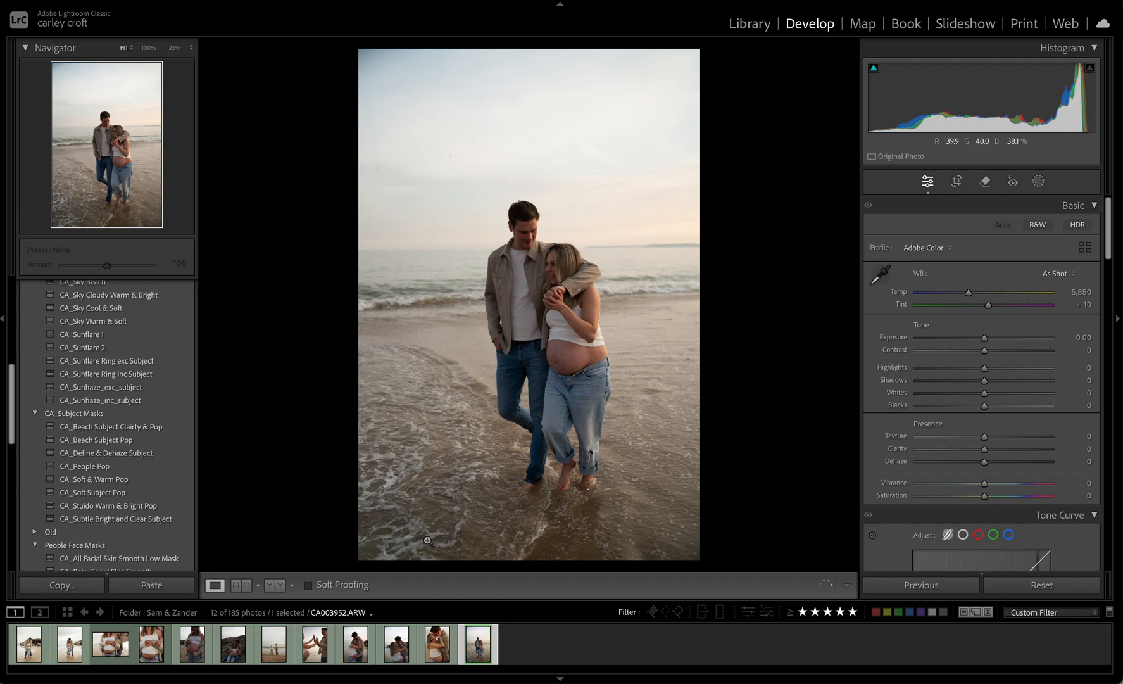
key("super+shift+v")
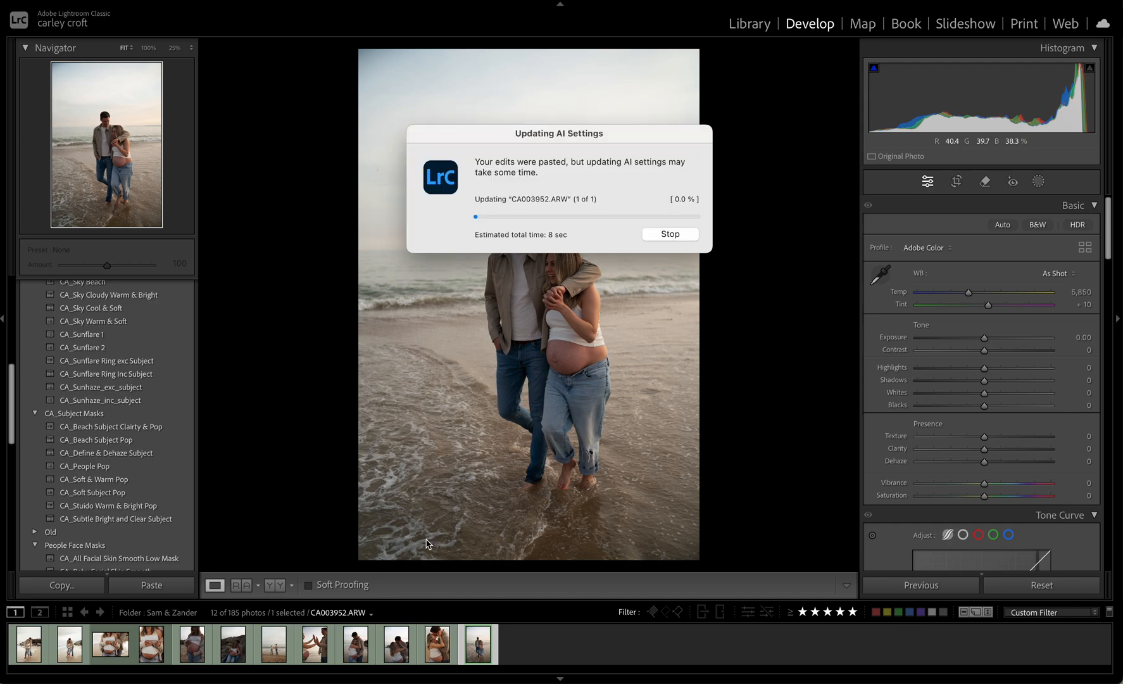
left_click_drag(988, 358, 986, 358)
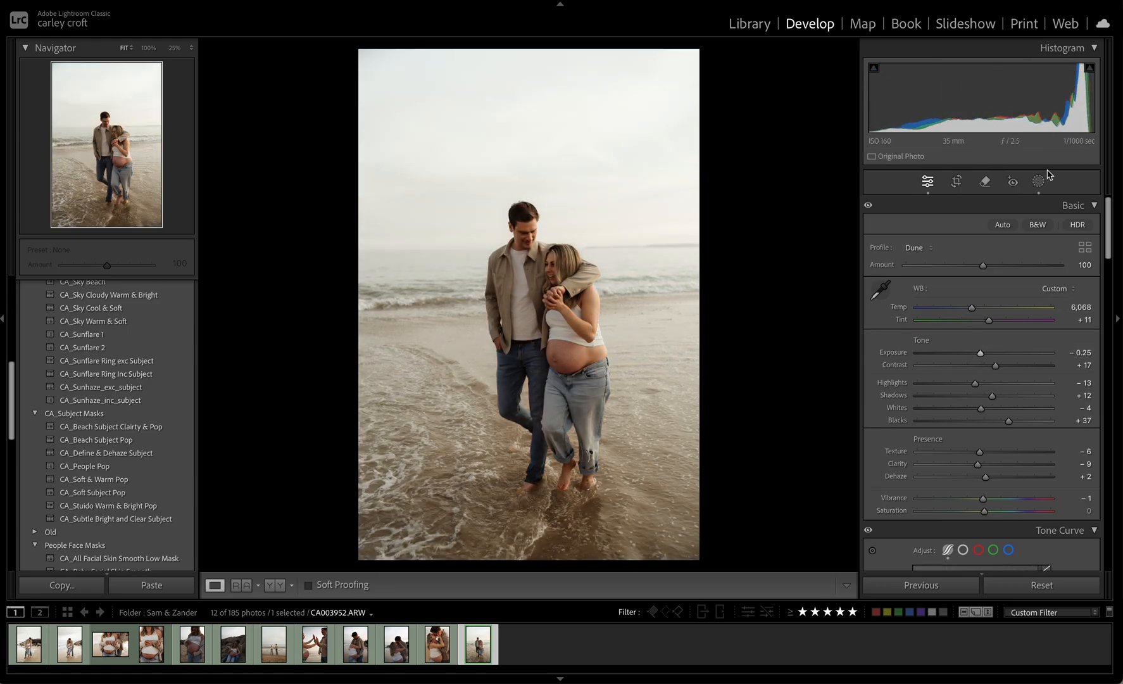
Narrow the CA_Bottom Up linear gradient to a short transition around the couple's lower legs, with the mask overlay shown
left_click(1040, 181)
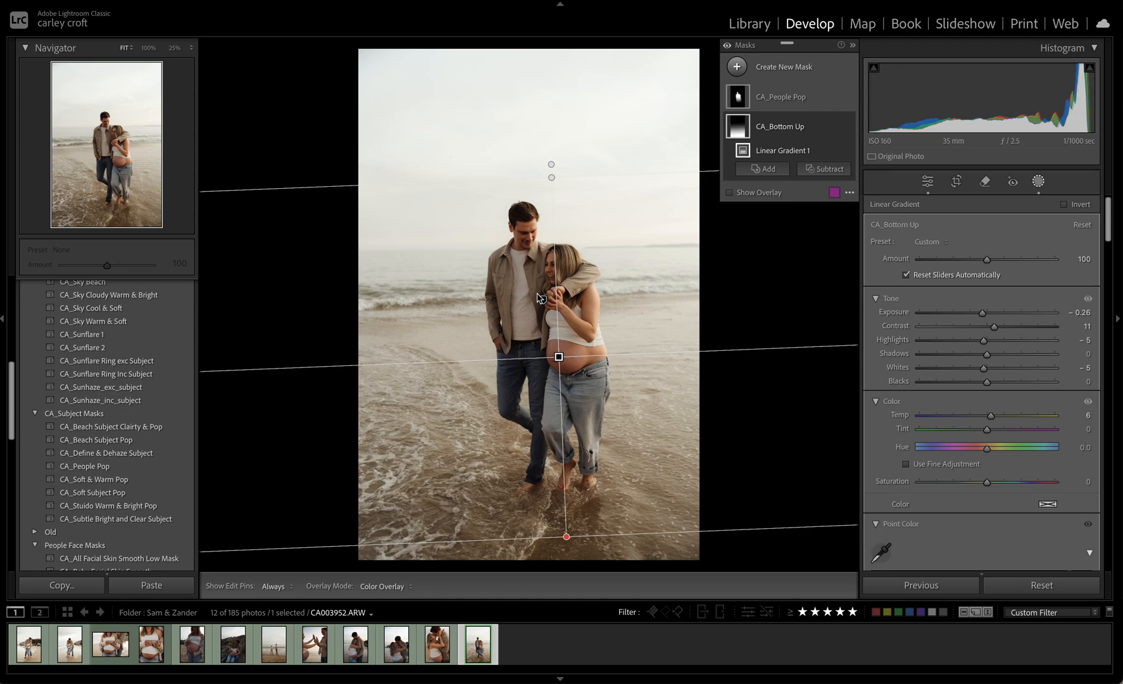
left_click_drag(551, 174, 555, 277)
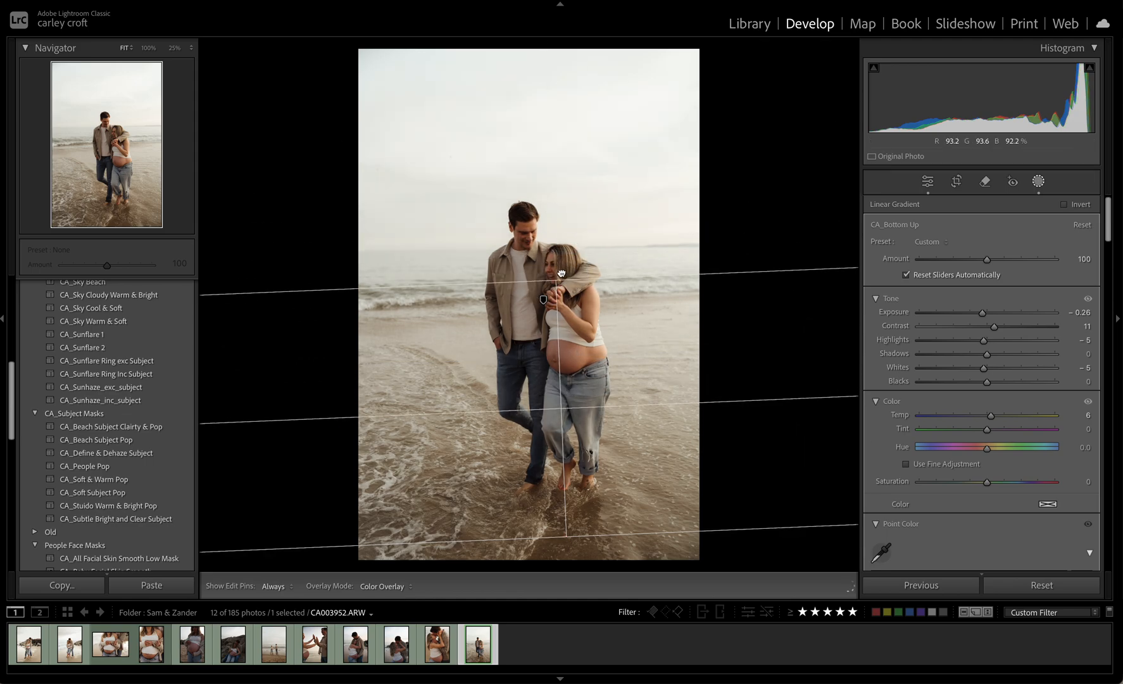
left_click(729, 192)
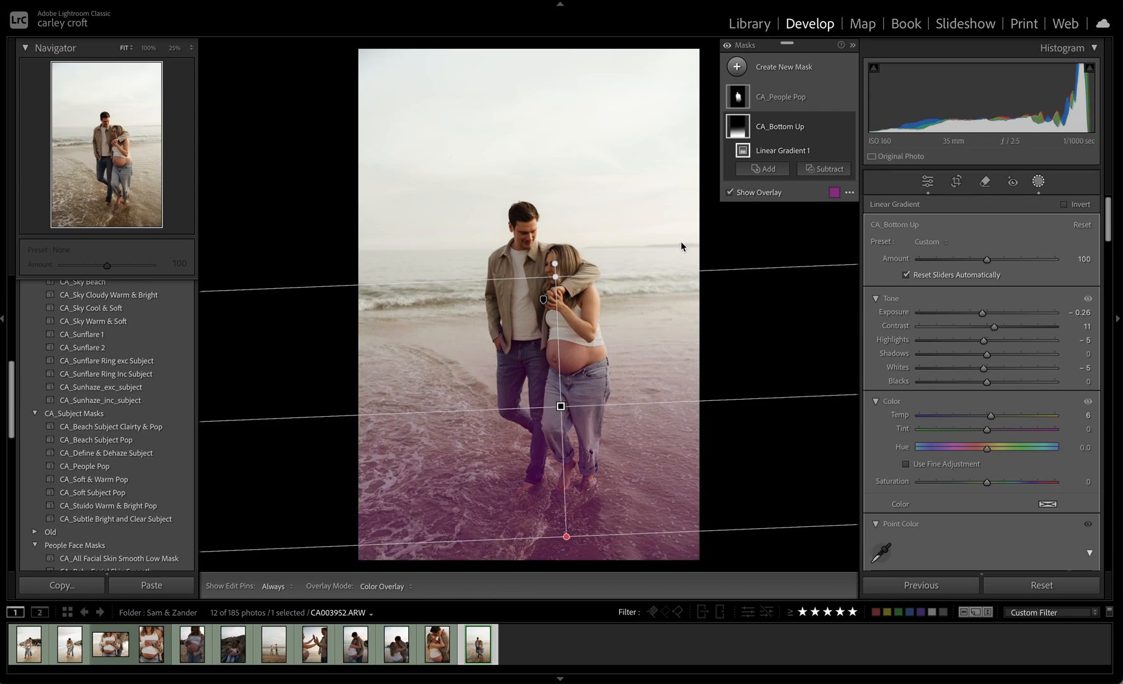
left_click_drag(555, 274, 566, 421)
left_click_drag(564, 483, 566, 417)
left_click_drag(569, 361, 567, 413)
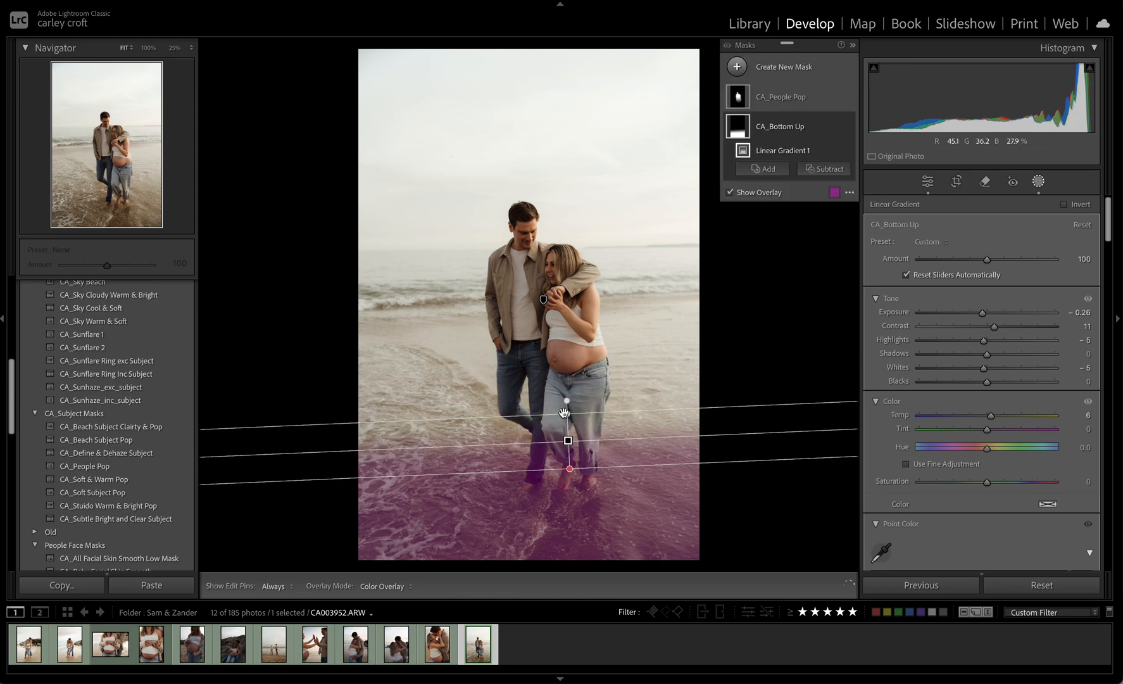
Extend the CA_Bottom Up gradient's fade up to the woman's clasped hands, raise the gradient slightly, and finish mask editing
key("ctrl+equal")
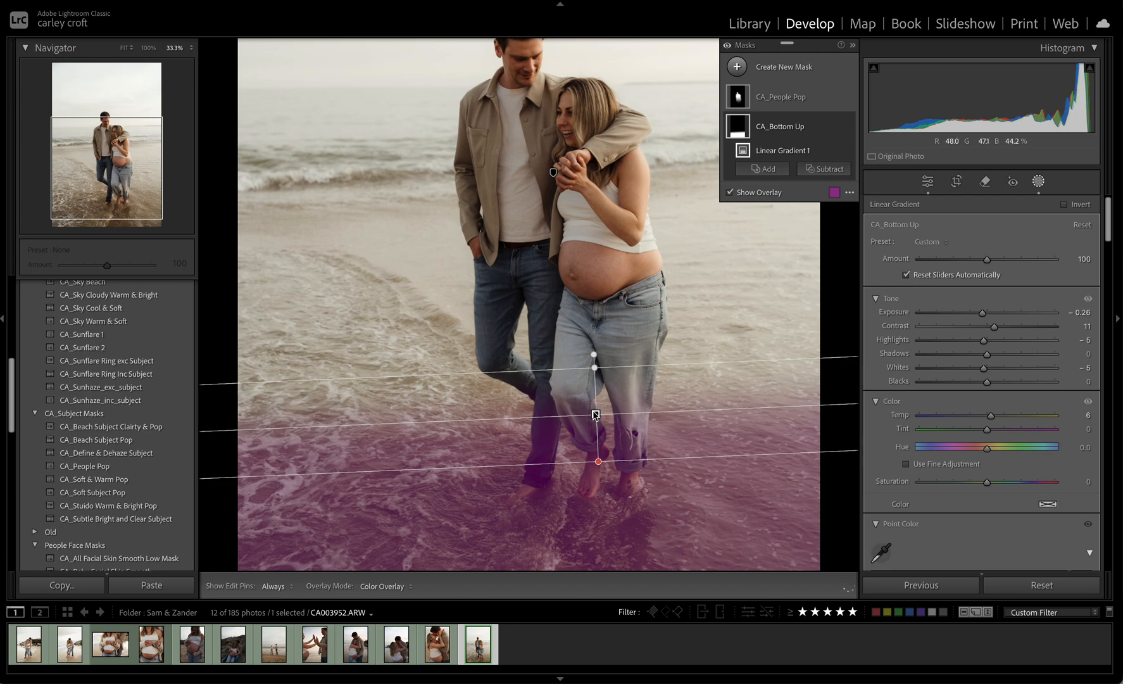
left_click_drag(594, 371, 594, 186)
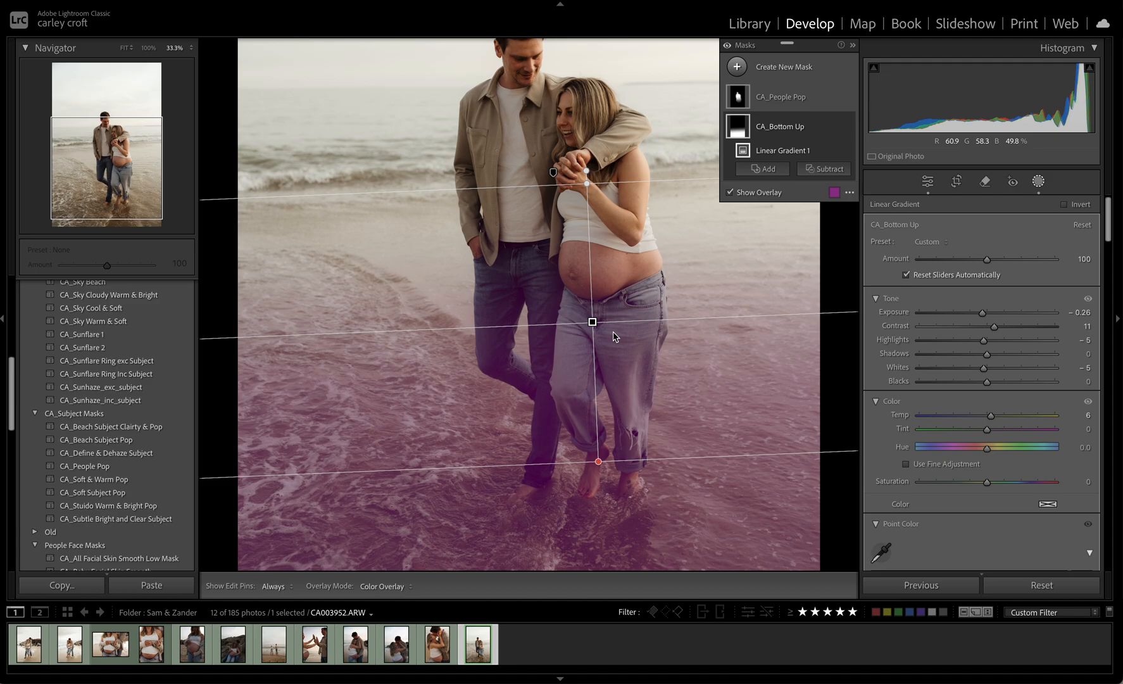
left_click_drag(591, 324, 588, 300)
left_click(589, 301)
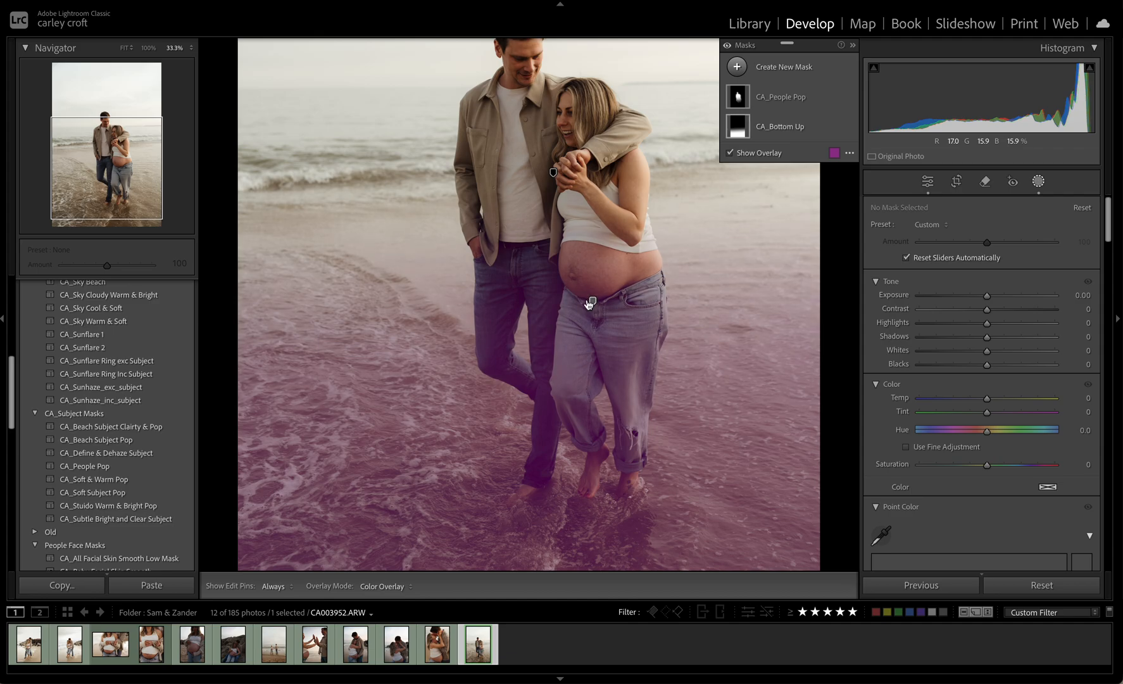
key("Escape")
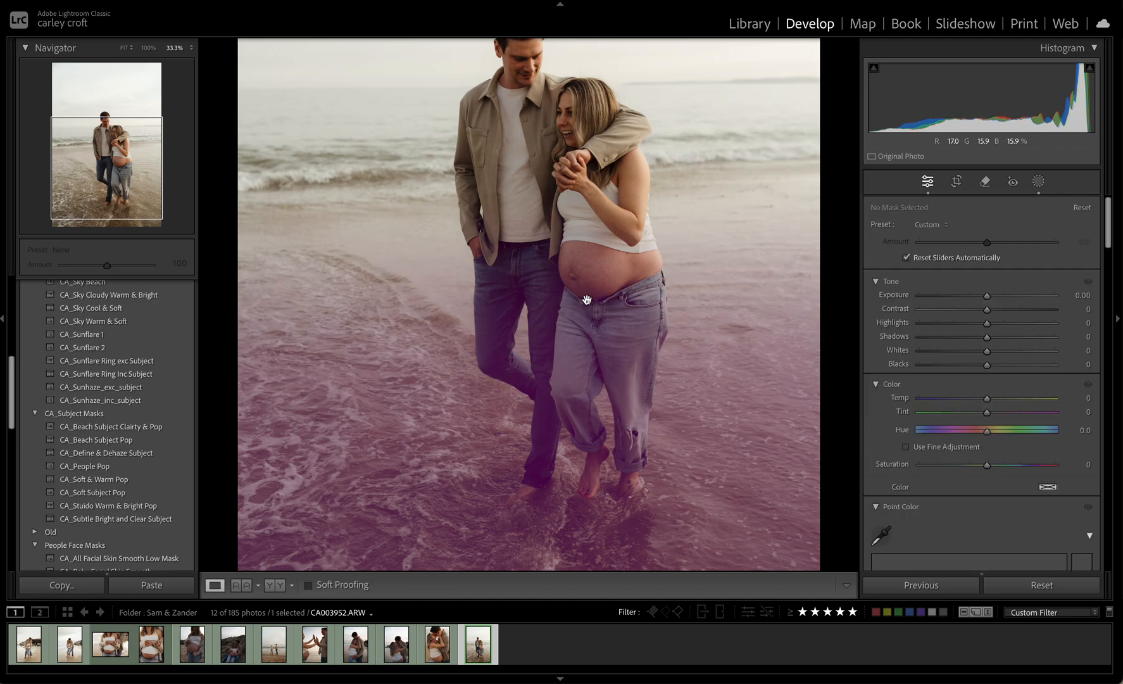
left_click(588, 300)
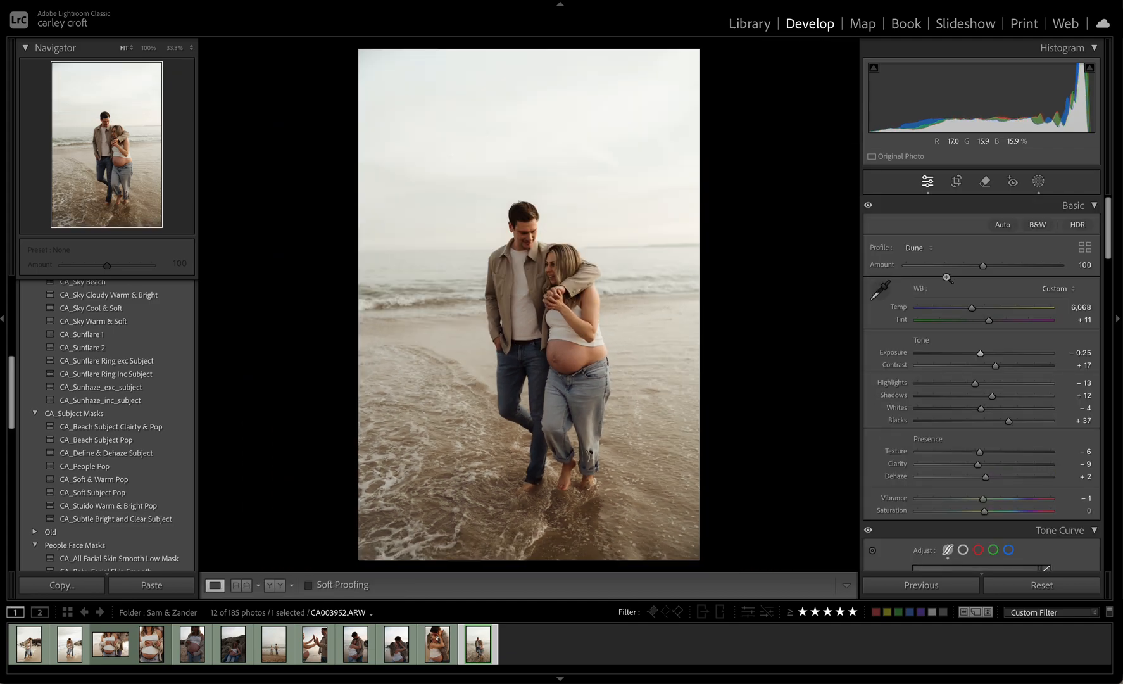
Warm the CA_People Pop mask by setting its temp to 14 and tint to 3
left_click(1036, 204)
left_click(1039, 181)
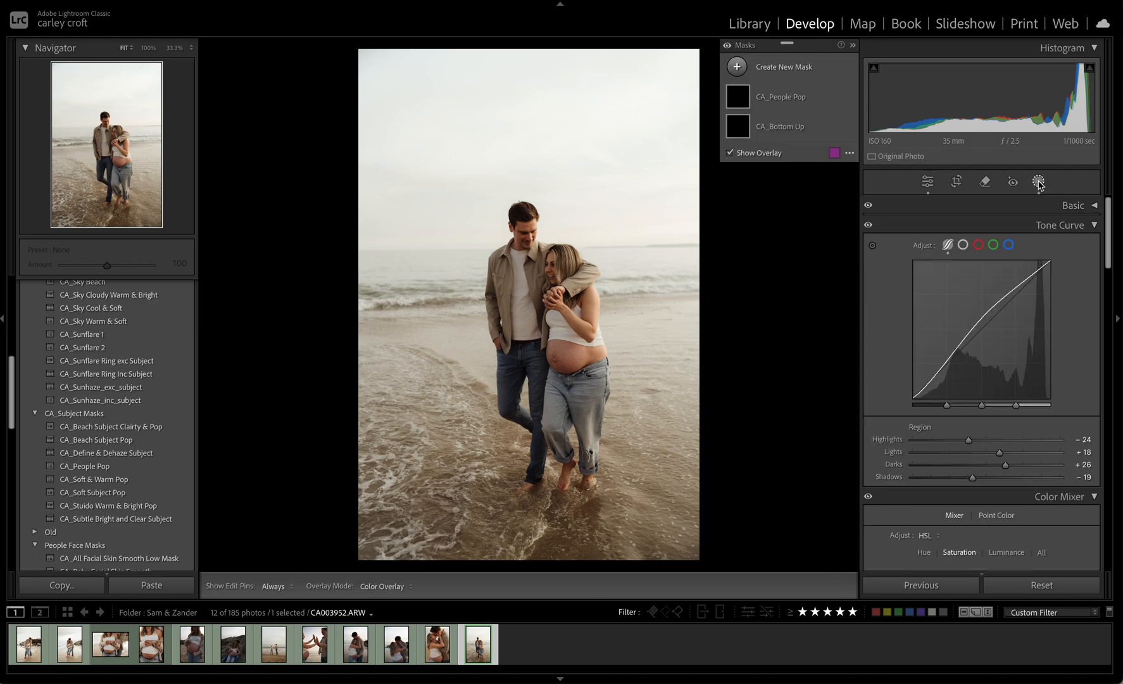
left_click(786, 103)
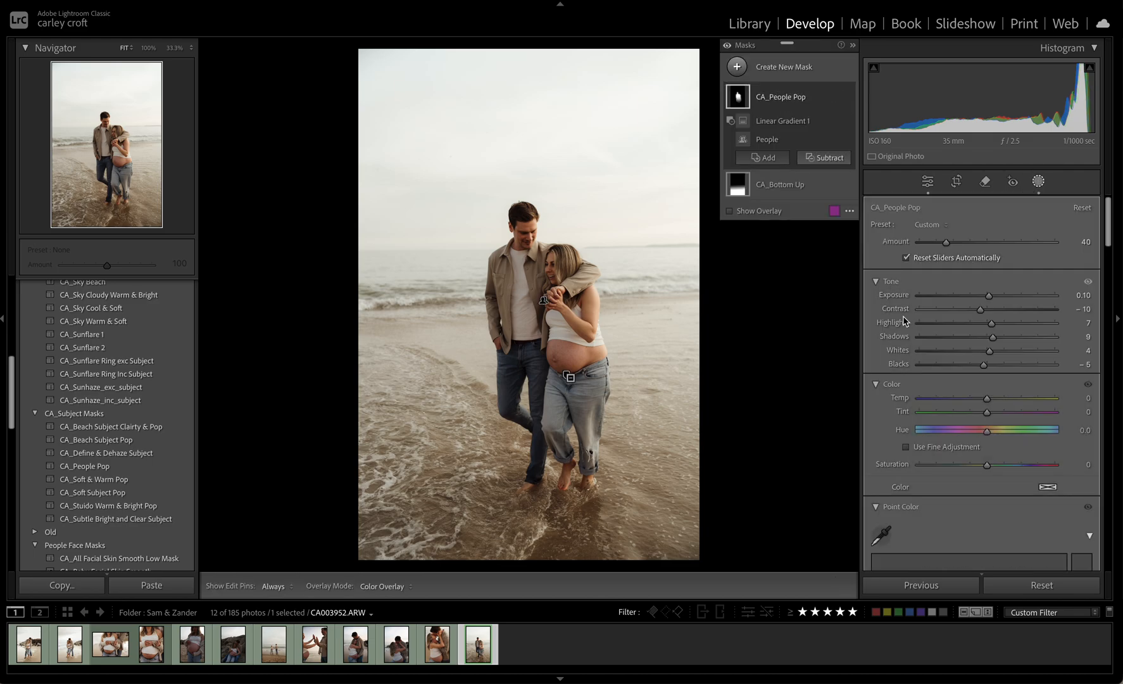
left_click(998, 403)
left_click(998, 402)
left_click_drag(998, 402, 996, 401)
left_click(993, 414)
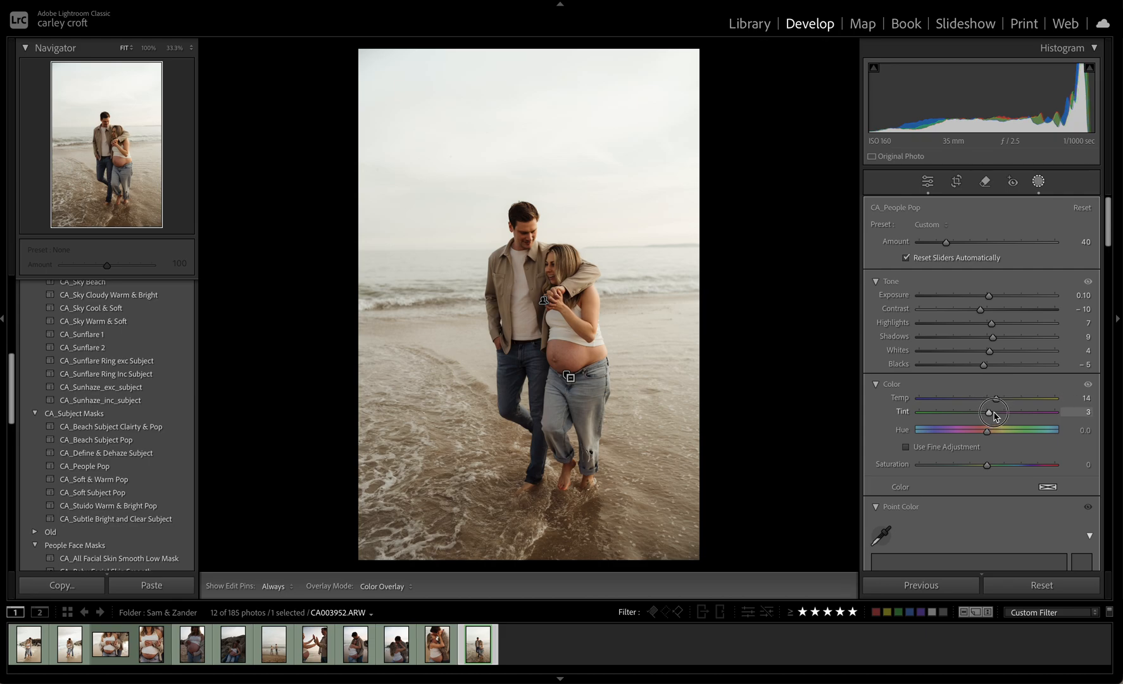
left_click(994, 415)
left_click_drag(995, 414, 993, 416)
key("Escape")
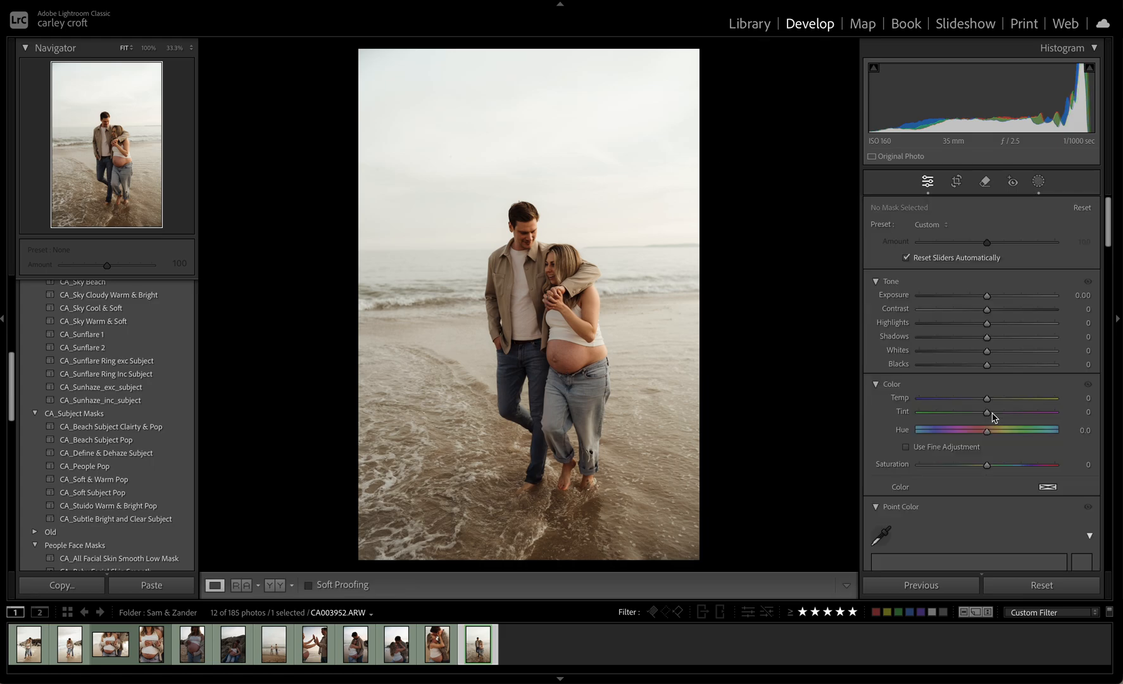
Set the walking photo's overall tint to +15 and exposure to −0.10
left_click(1073, 206)
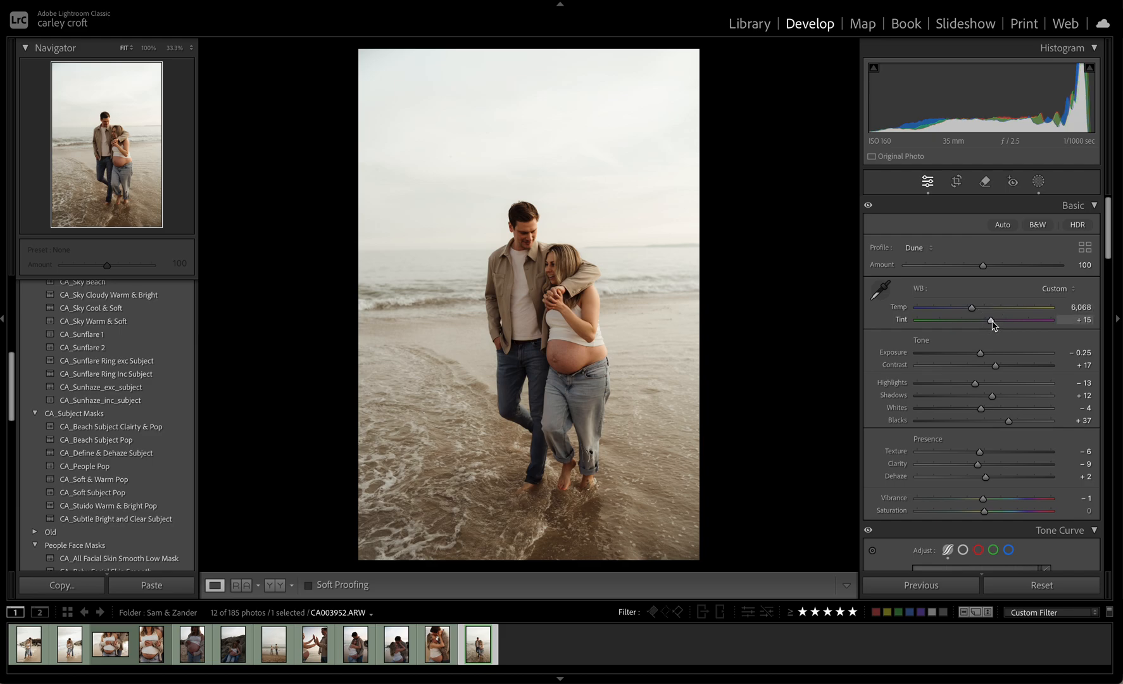
left_click_drag(981, 353, 985, 359)
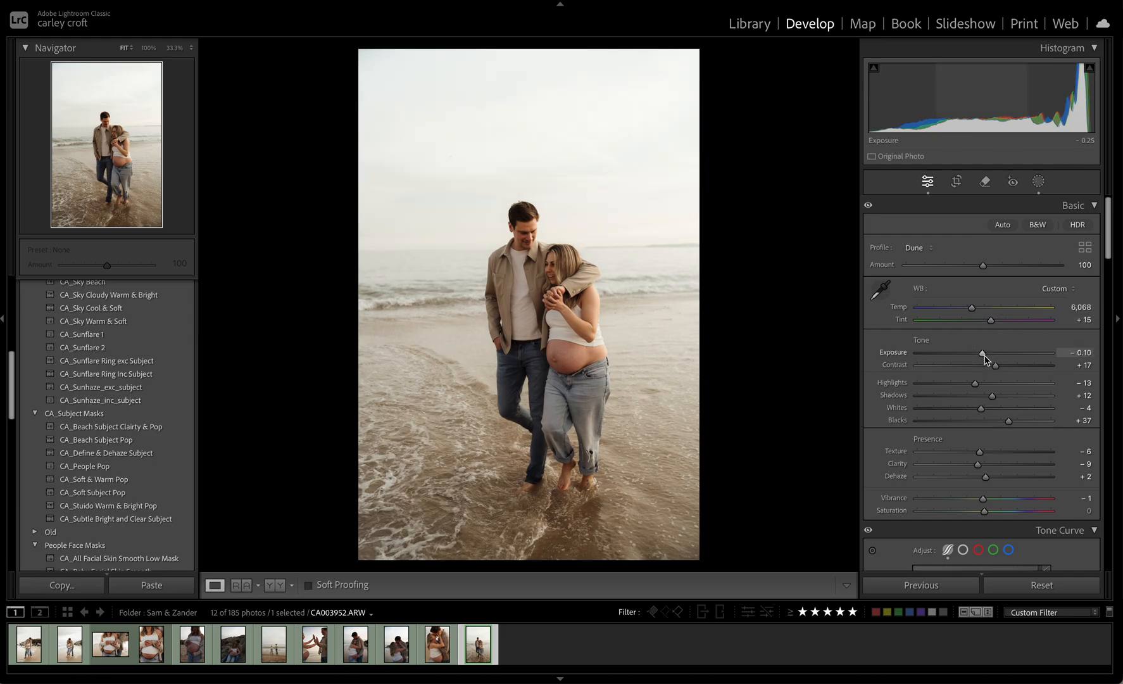
Crop the walking photo slightly tighter around the couple and rotate it to an angle of 1.29
key("r")
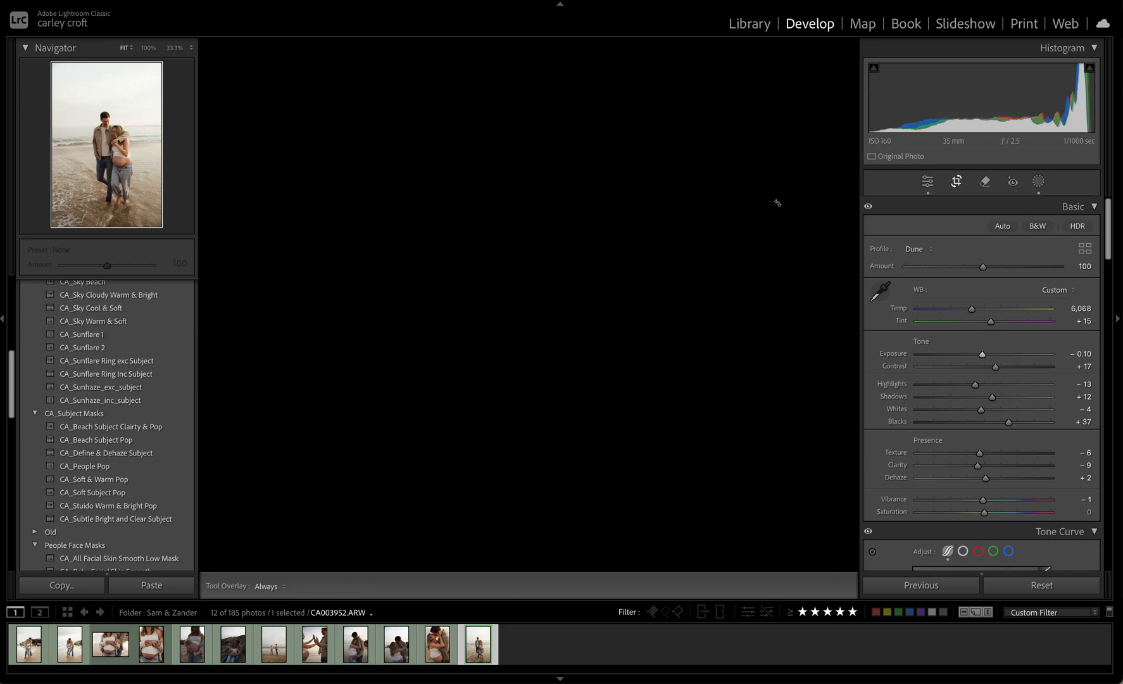
mouse_move(756, 209)
left_mouse_down()
mouse_move(762, 220)
mouse_move(748, 207)
left_mouse_up()
left_click_drag(367, 400, 374, 401)
mouse_move(516, 380)
left_mouse_down()
mouse_move(517, 366)
mouse_move(516, 375)
left_mouse_up()
key("Return")
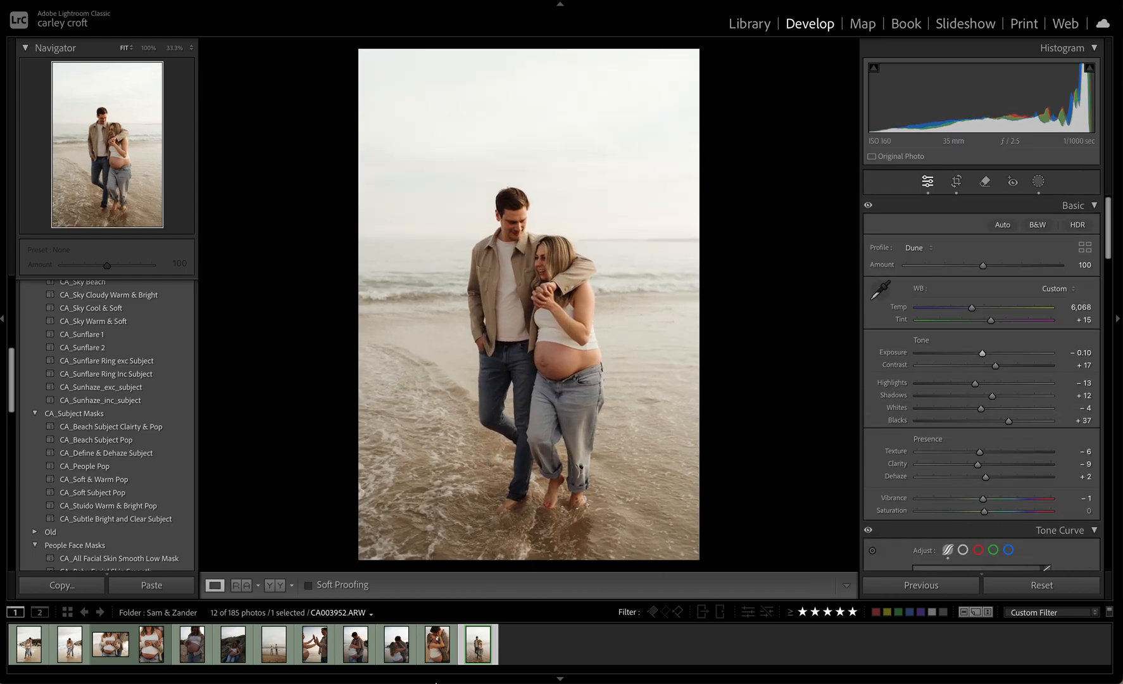
Create a virtual copy of the walking photo and shrink its crop to a small portrait frame
right_click(475, 640)
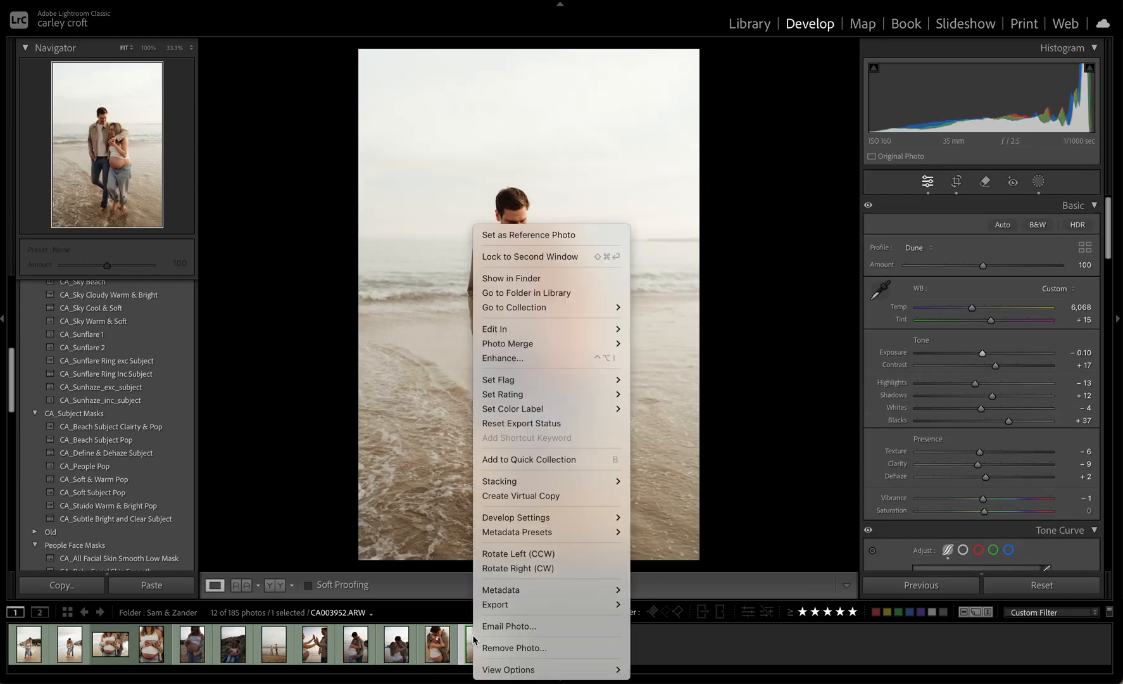
left_click(561, 496)
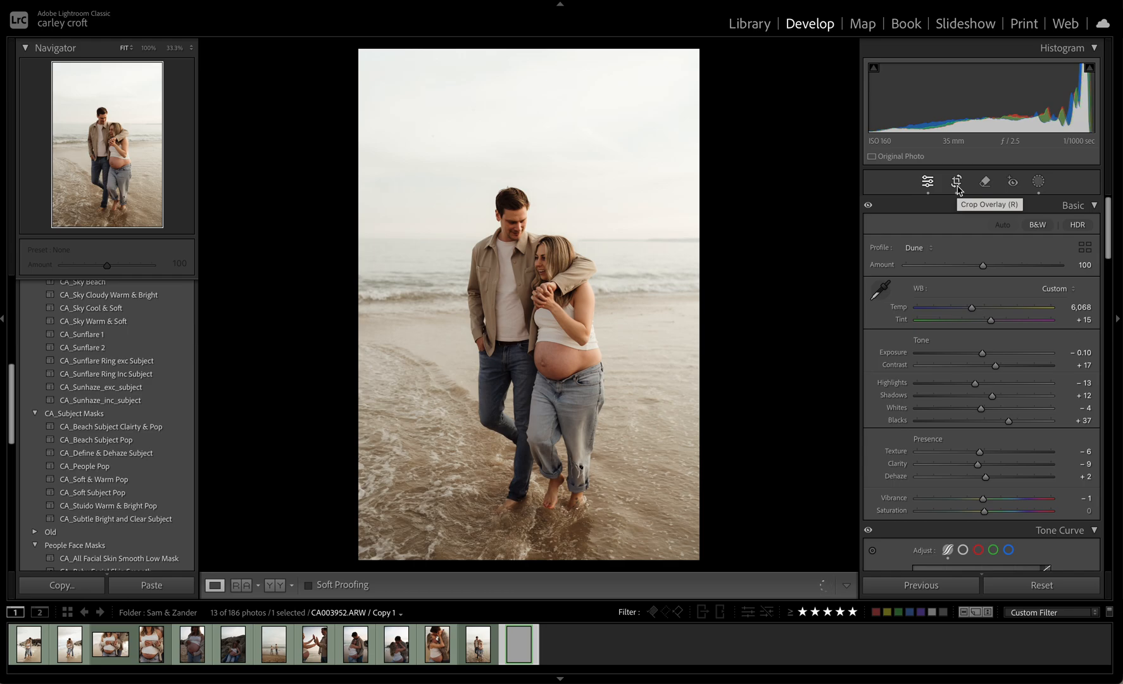
left_click(958, 188)
left_click_drag(496, 538, 500, 463)
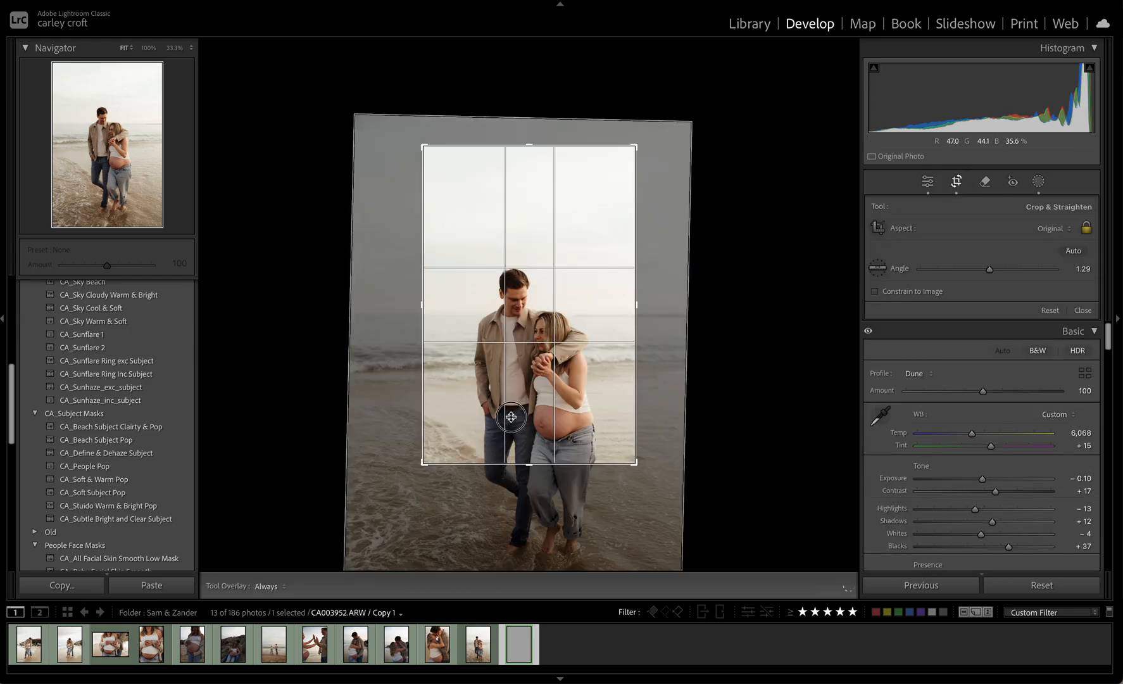
left_click_drag(511, 417, 518, 244)
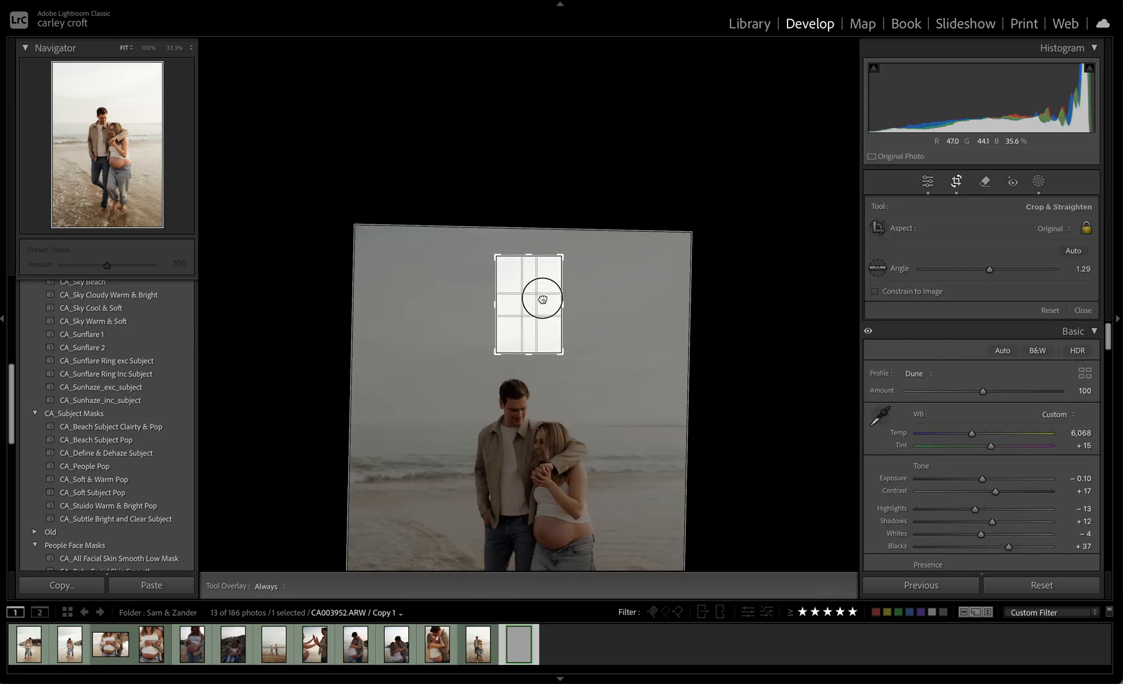
Move the virtual copy's crop onto the couple, enlarge it to frame them from the man's face to their thighs, and apply it
left_click(547, 210)
left_click_drag(531, 326, 528, 442)
left_click_drag(526, 326, 538, 201)
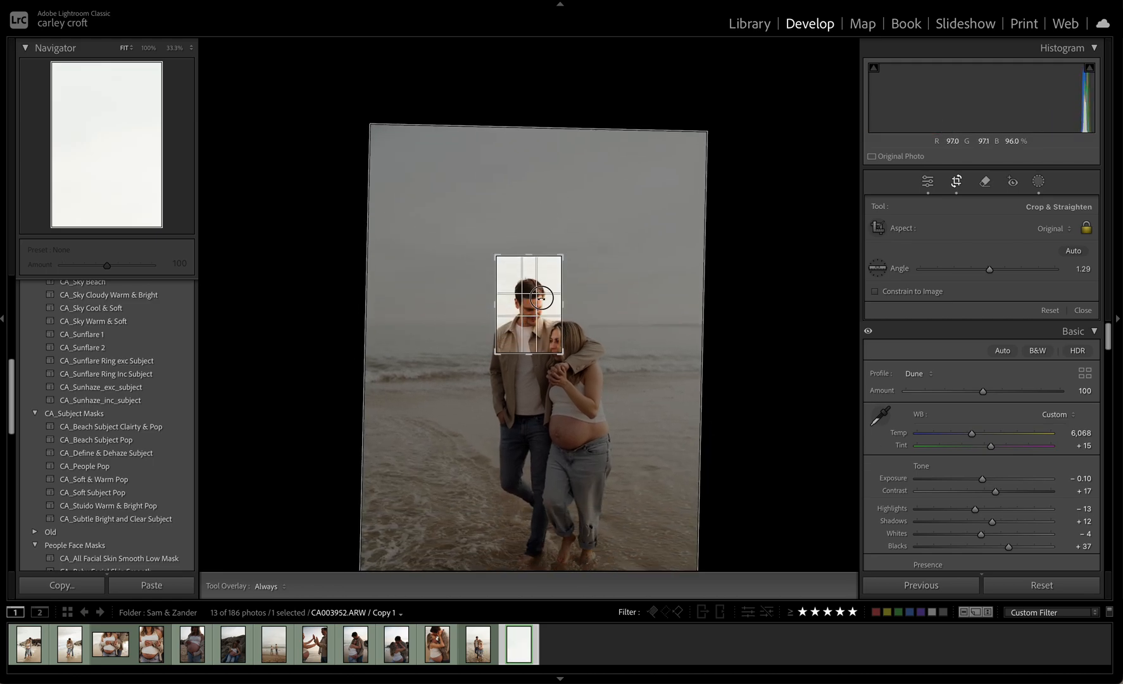
left_click(517, 223)
left_click_drag(523, 309, 500, 263)
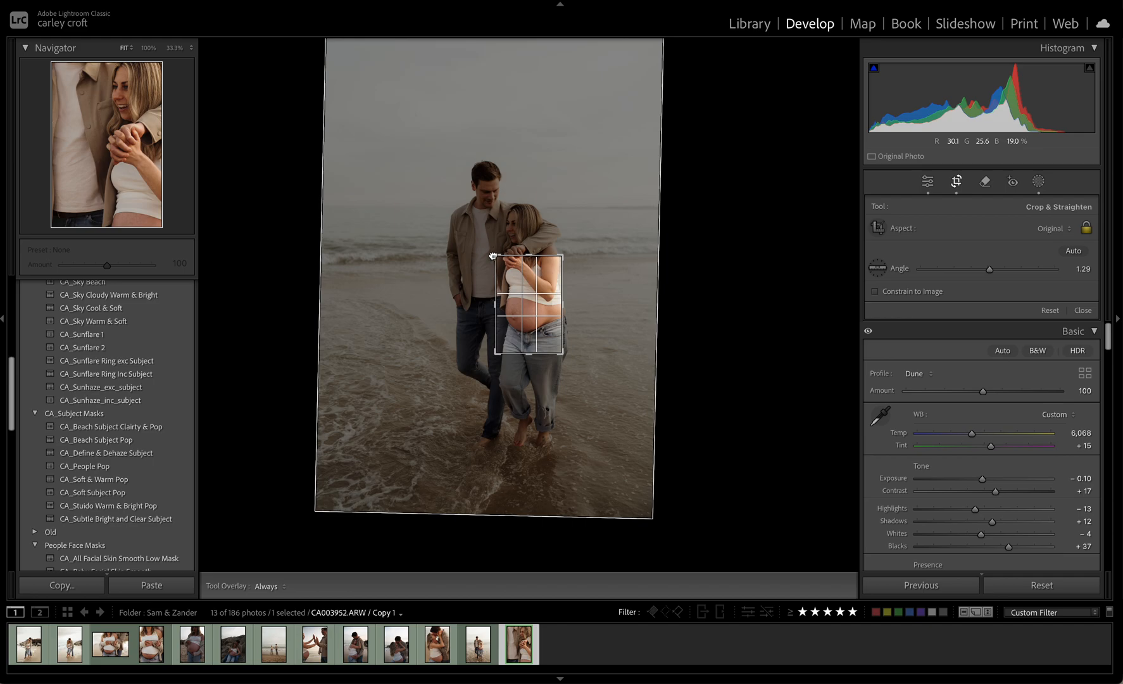
left_click_drag(493, 255, 468, 225)
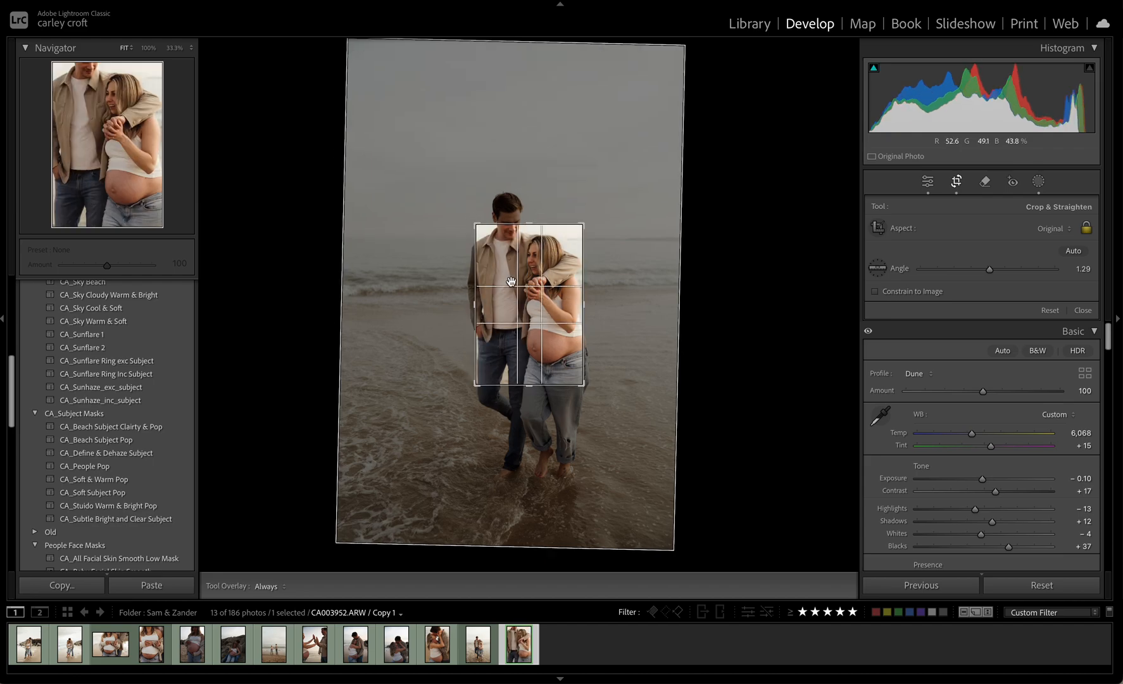
left_click_drag(512, 286, 514, 287)
key("Return")
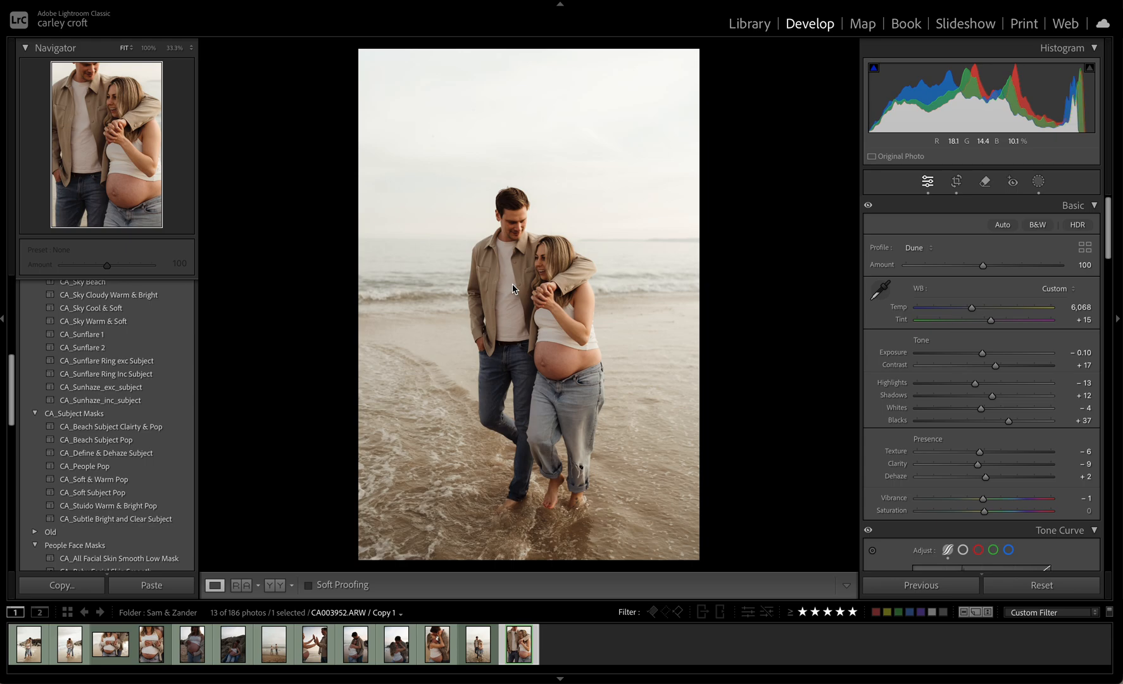
Enlarge the virtual copy's crop slightly, recentre it to leave more space beside both people, and apply it
left_click(512, 285)
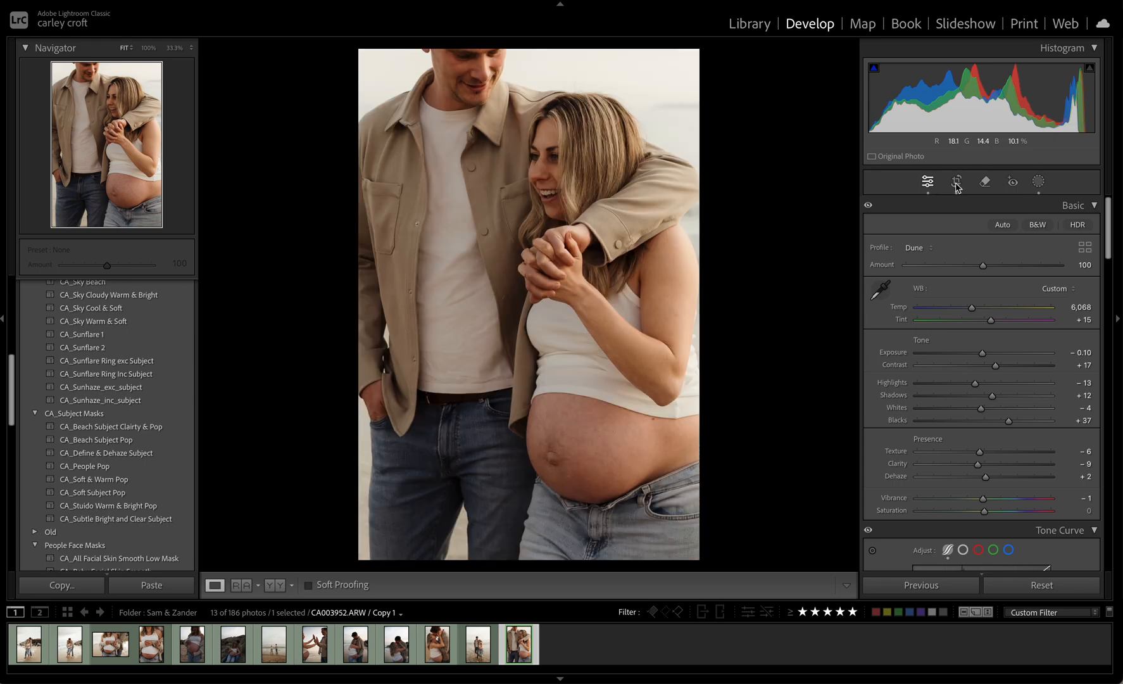
key("r")
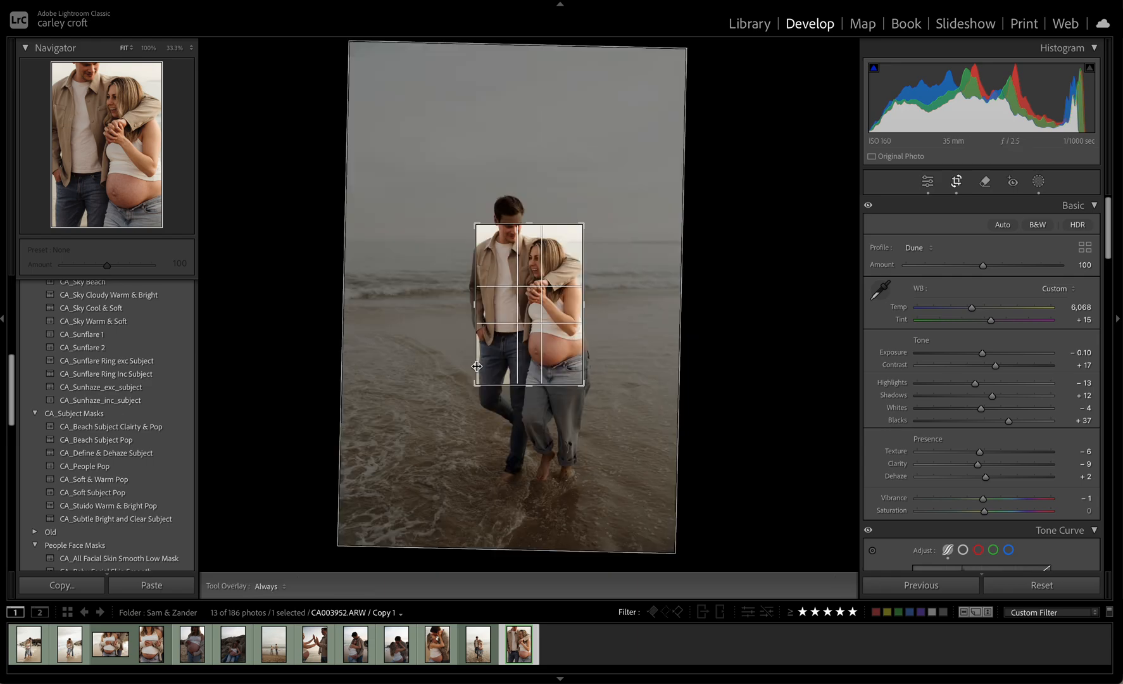
left_click_drag(474, 385, 467, 396)
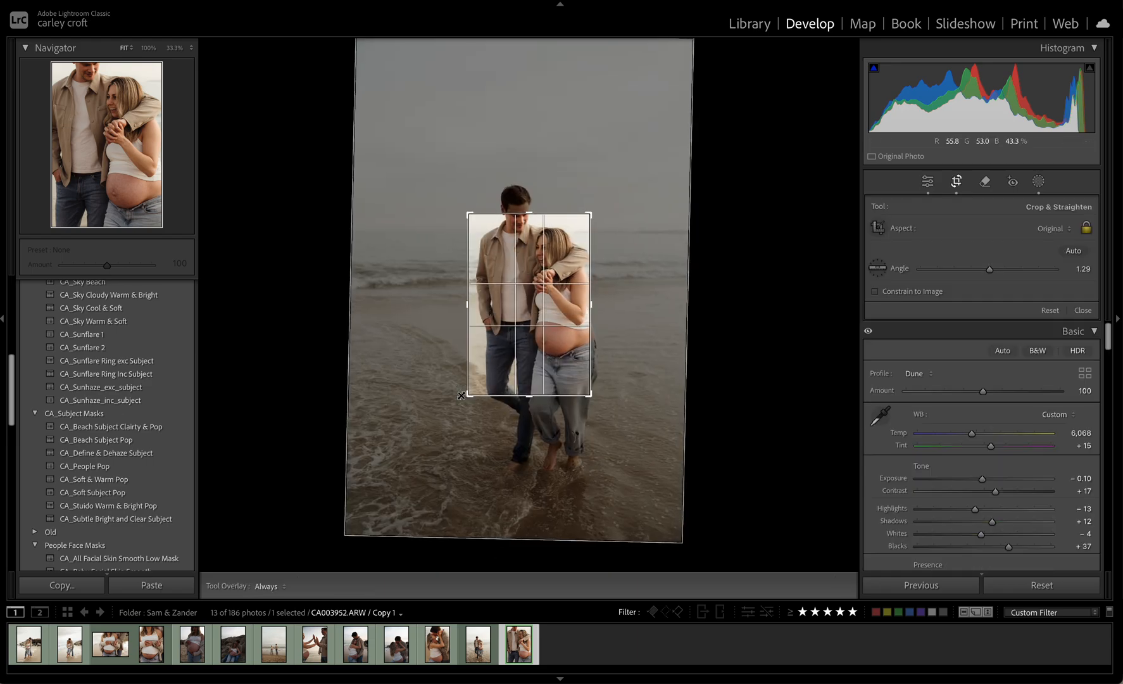
left_click_drag(517, 358, 508, 362)
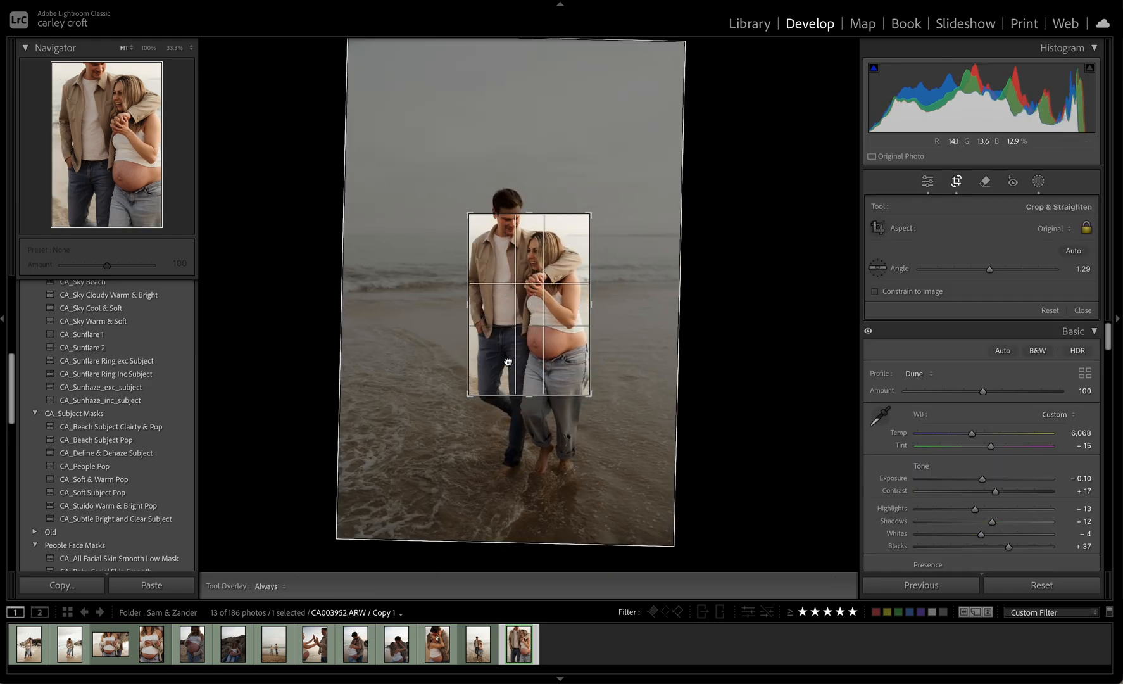
key("r")
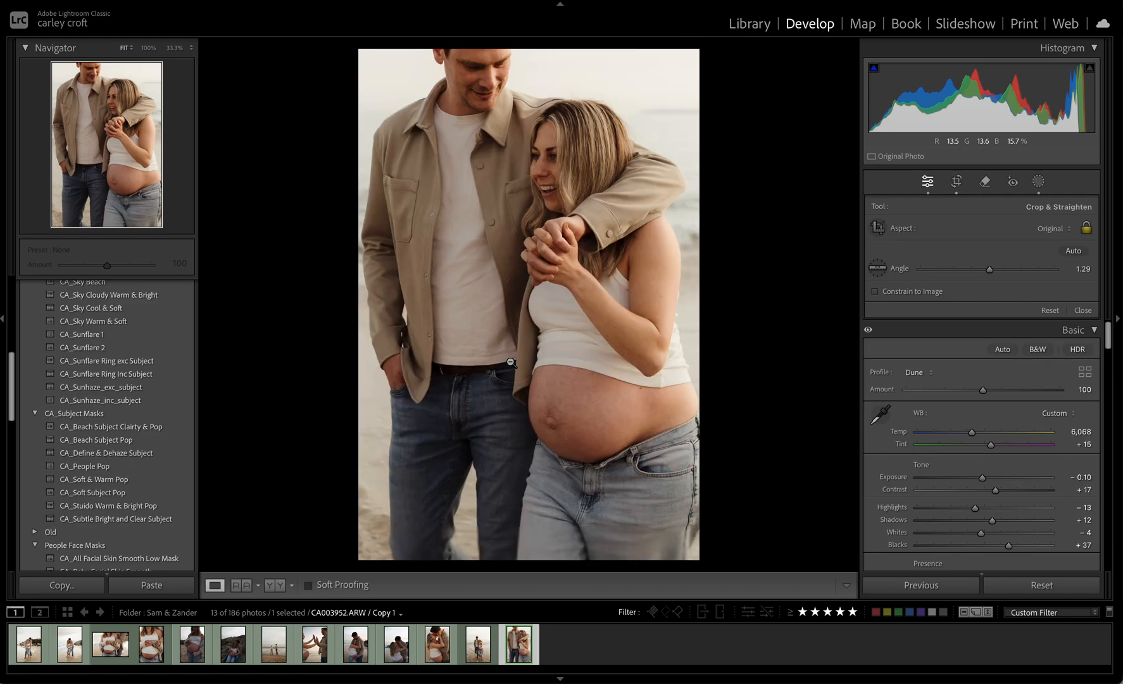
key("t")
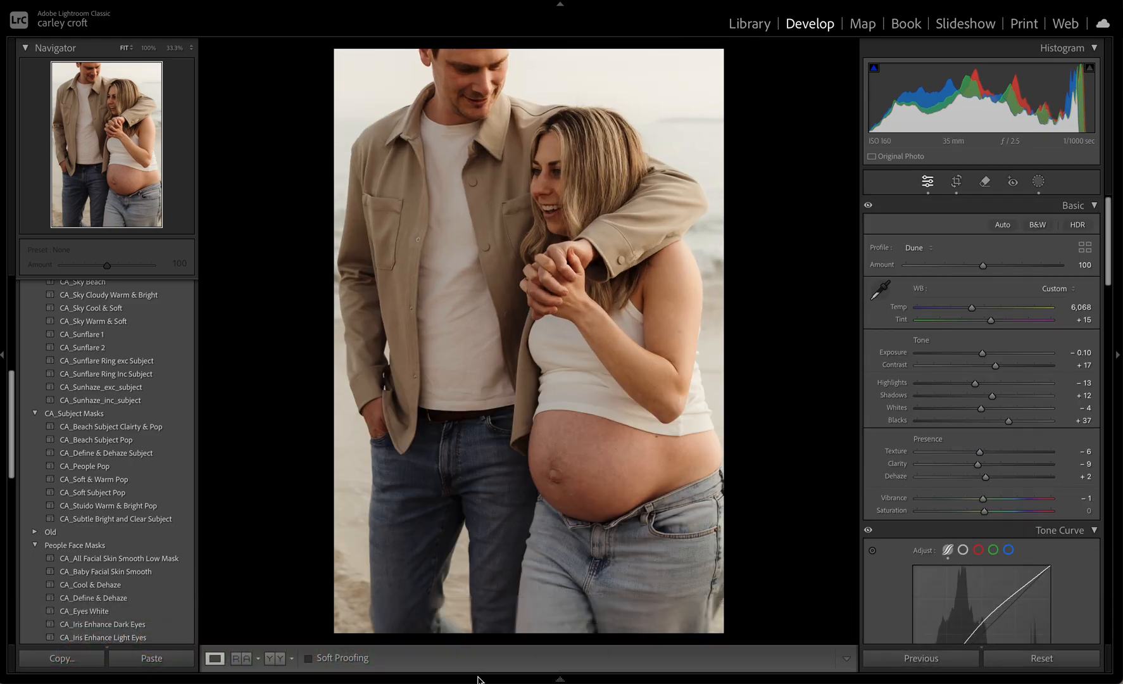
Start a new brush mask on the original walking photo with exposure 0.25, contrast −10 and shadows 12
left_click(478, 644)
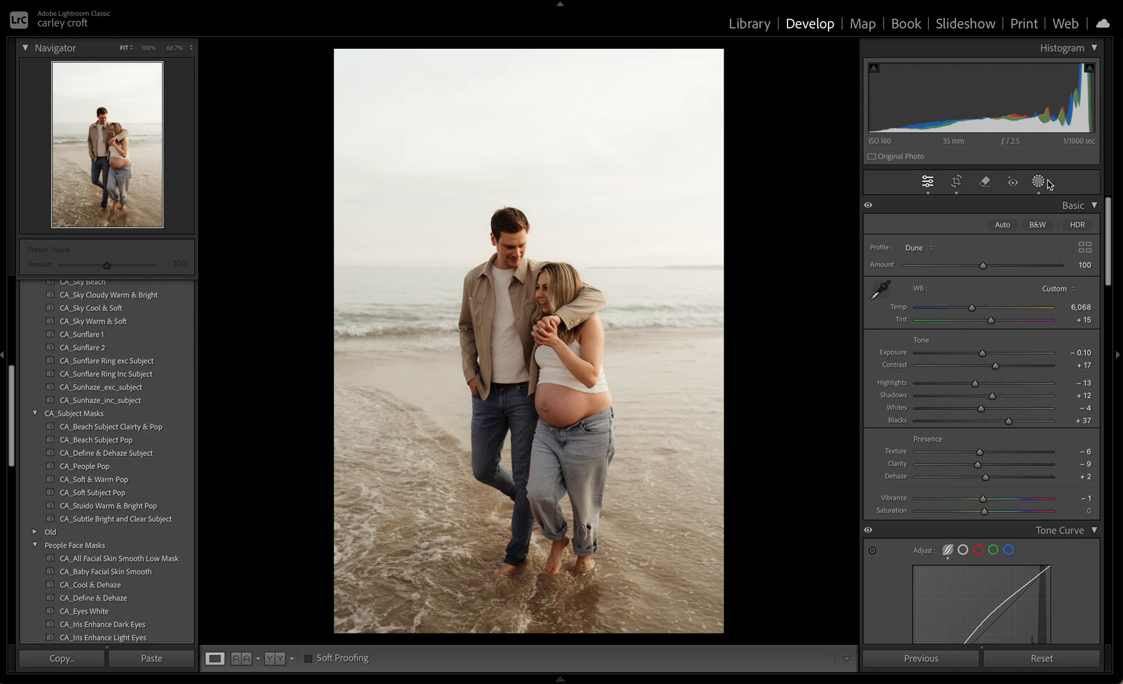
left_click(1038, 181)
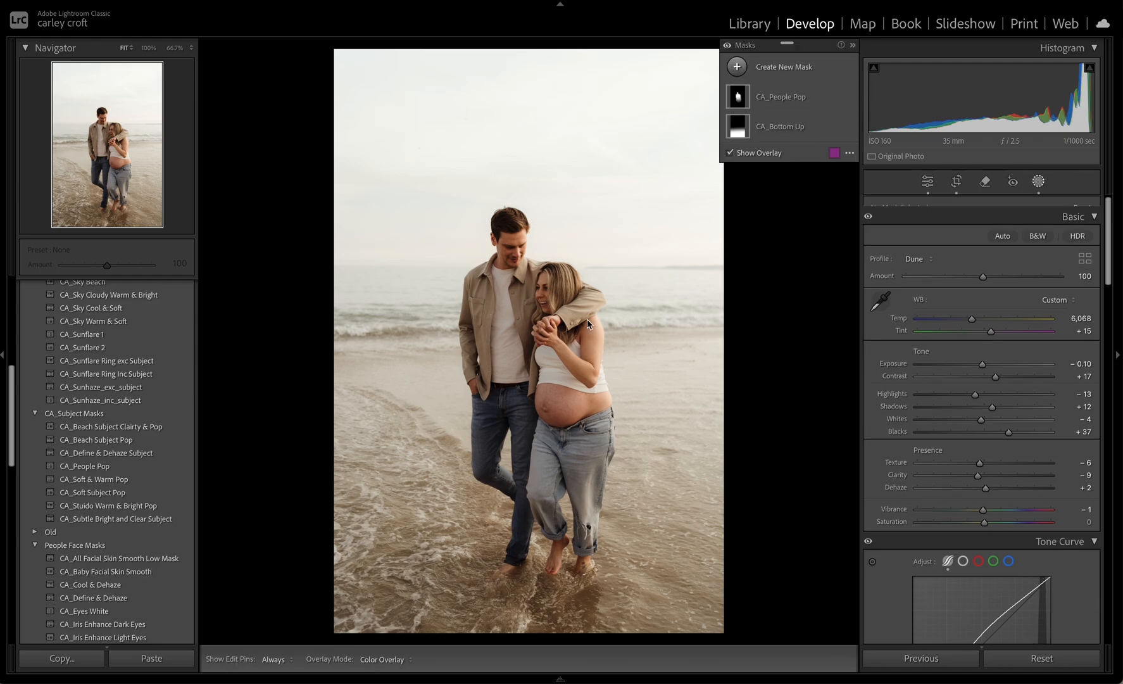
left_click(755, 68)
left_click(796, 204)
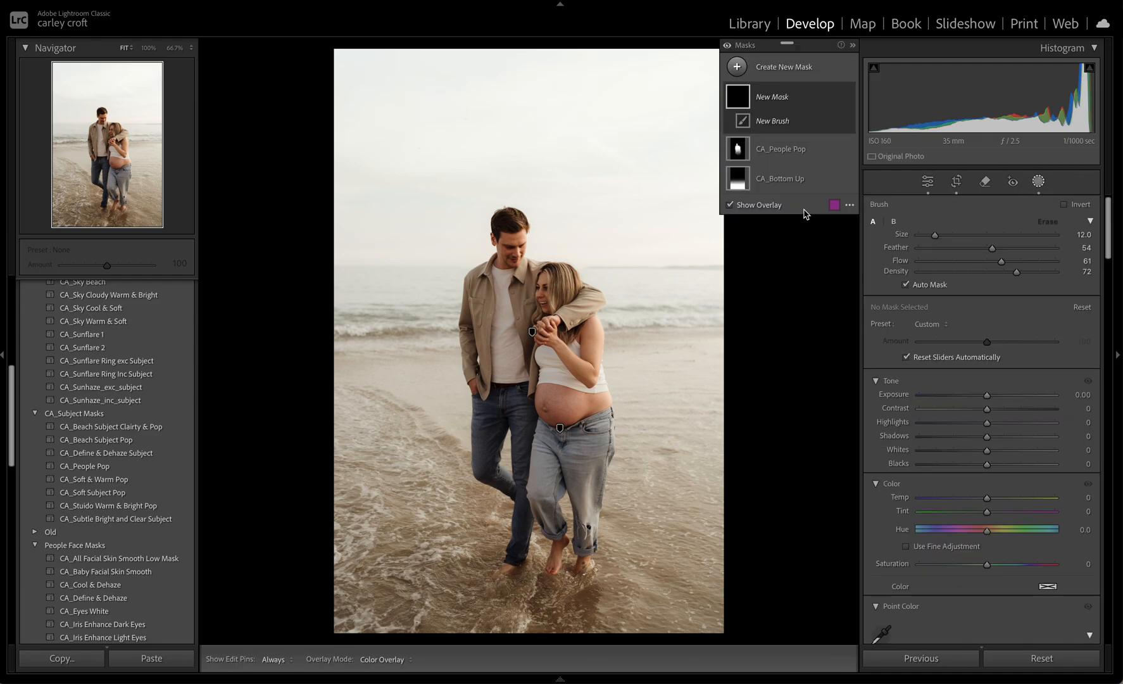
left_click(978, 394)
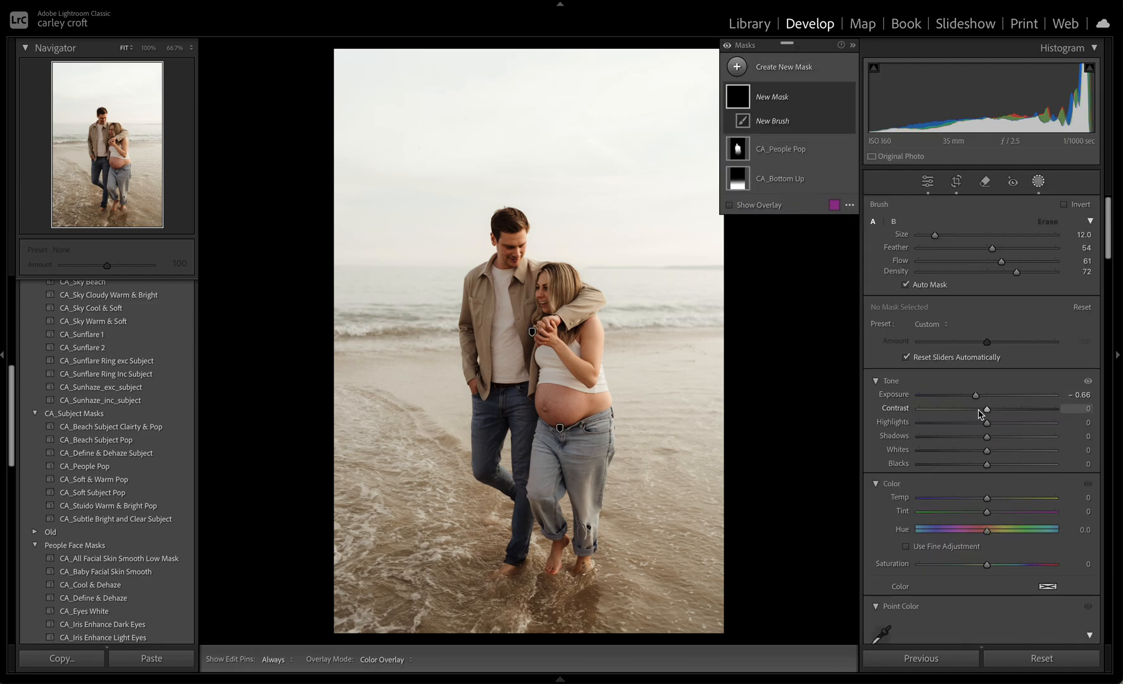
left_click(991, 395)
left_click_drag(982, 409, 995, 436)
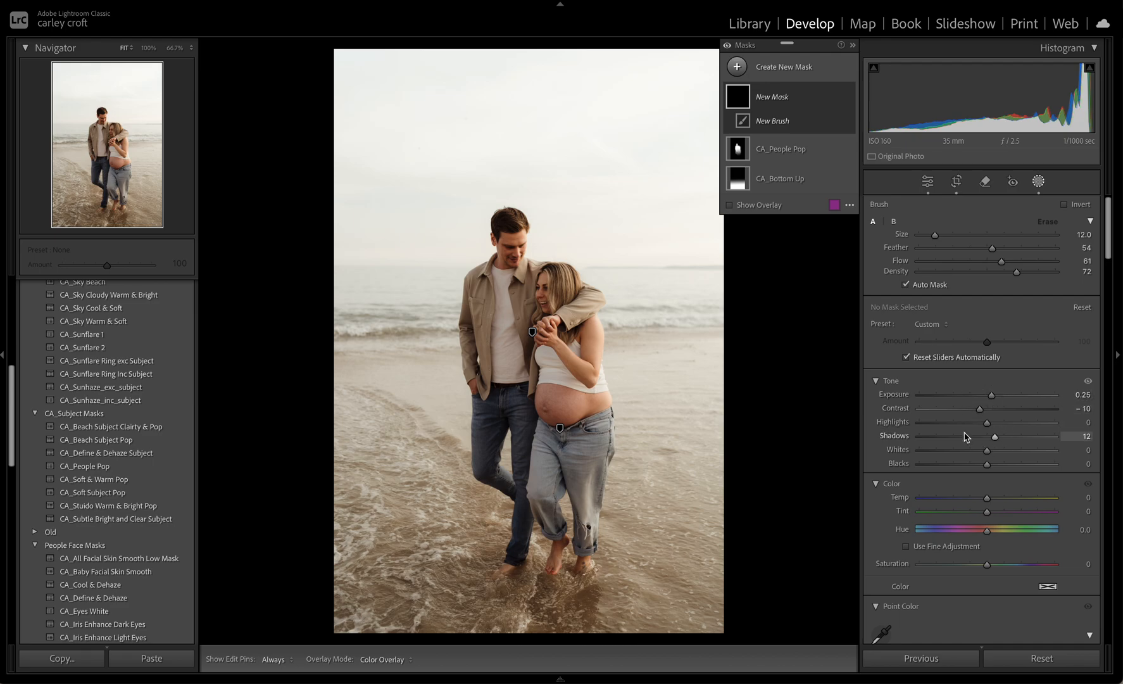
Set the brush mask's temperature to 5, brush over the couple's faces, and finish masking
key("h")
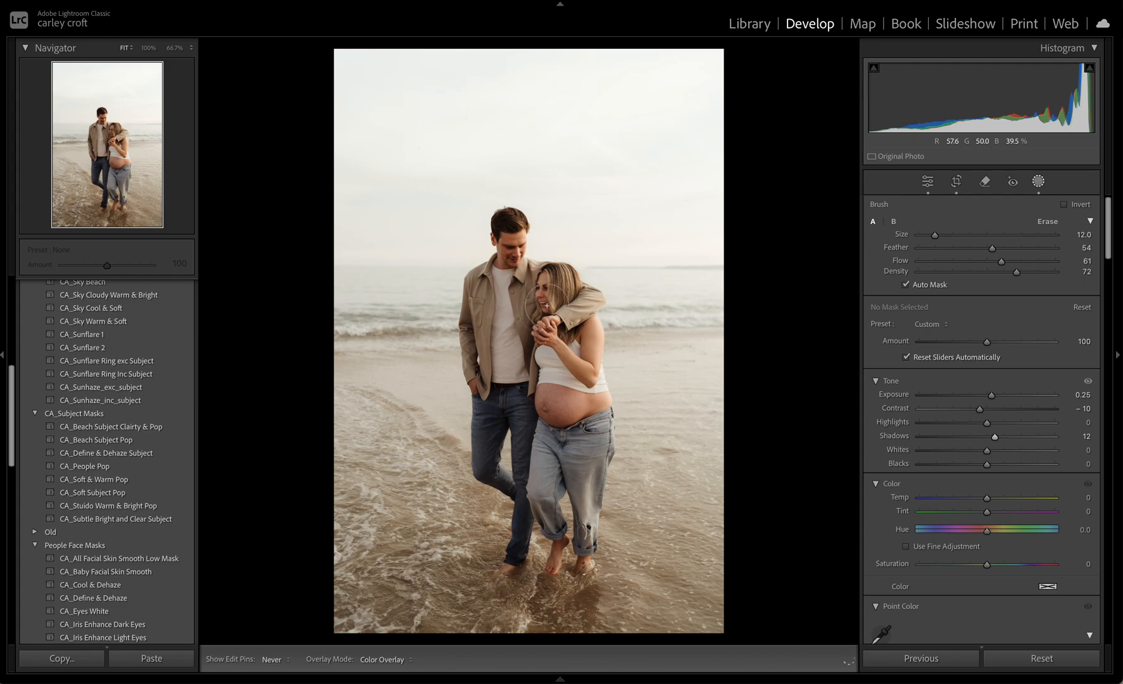
key("h")
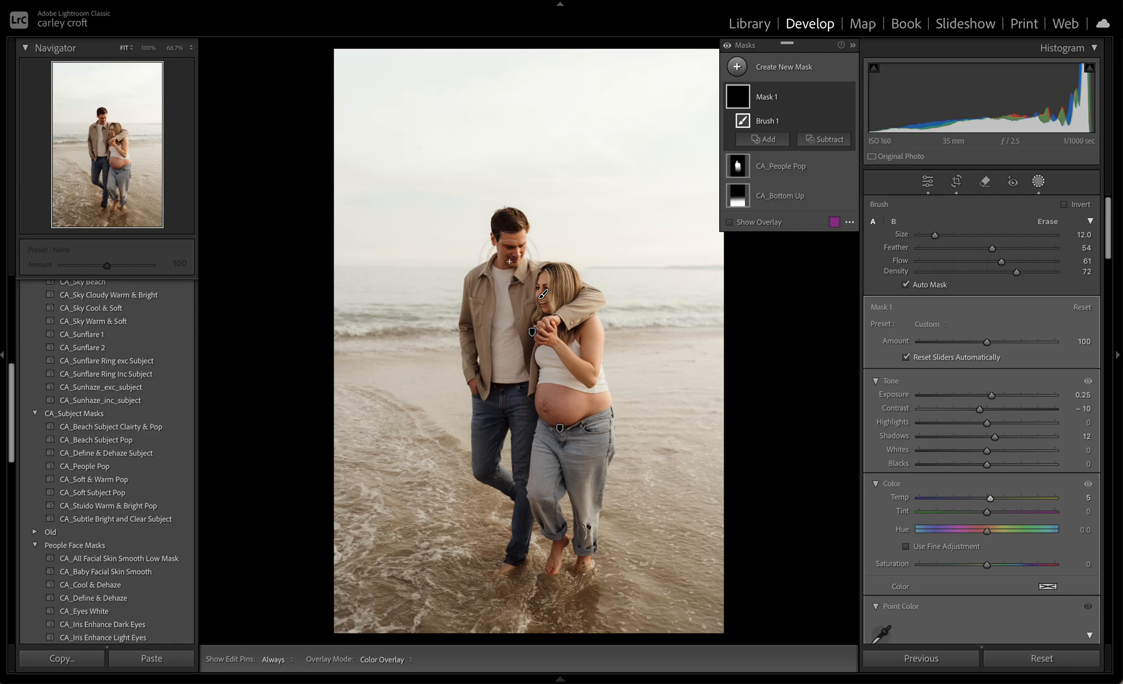
key("h")
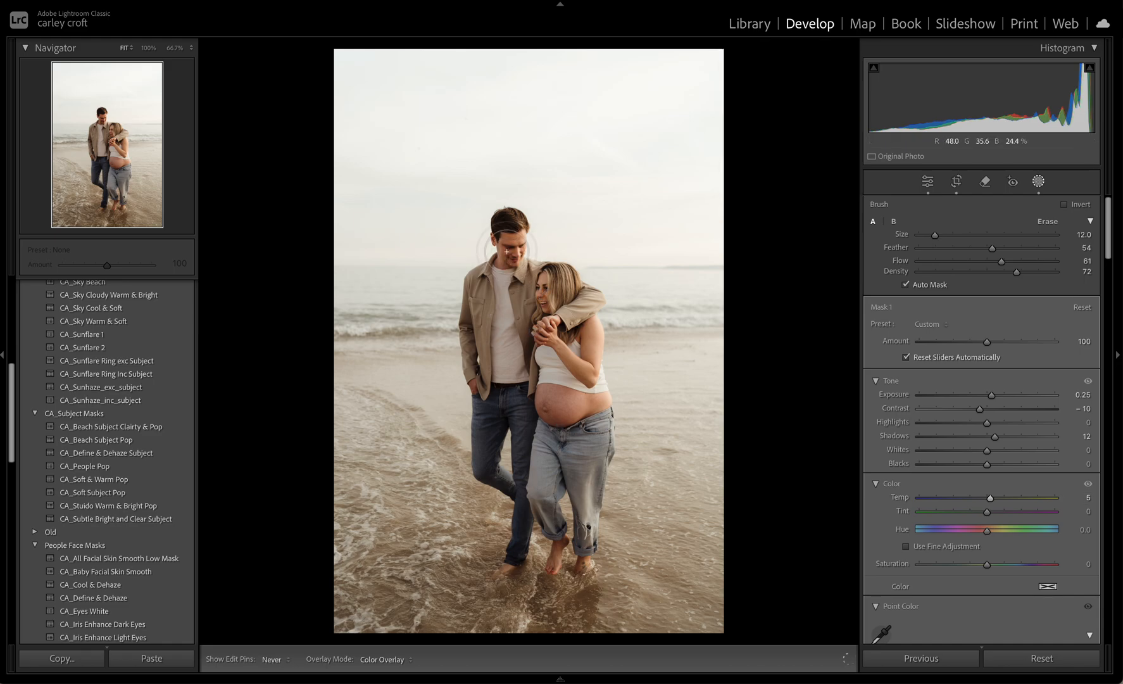
key("h")
key("k")
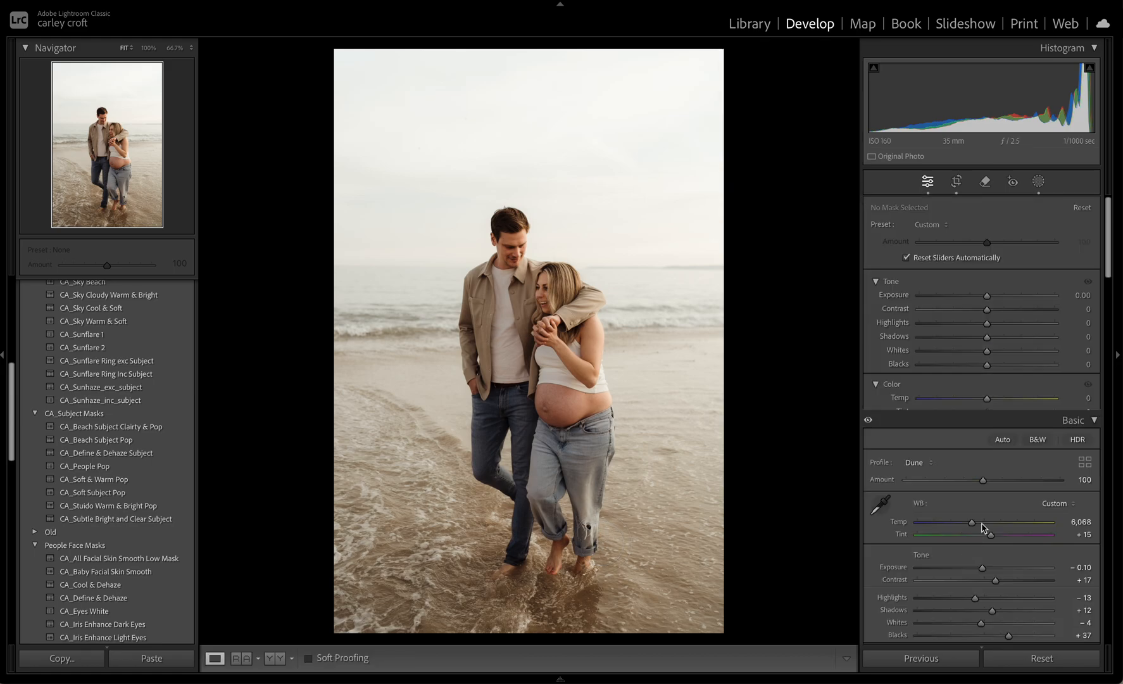
Set the walking photo's overall temperature to 6,323 and tint to +18, and inspect the couple up close
mouse_move(982, 307)
left_mouse_down()
mouse_move(972, 308)
mouse_move(992, 322)
mouse_move(977, 309)
left_mouse_up()
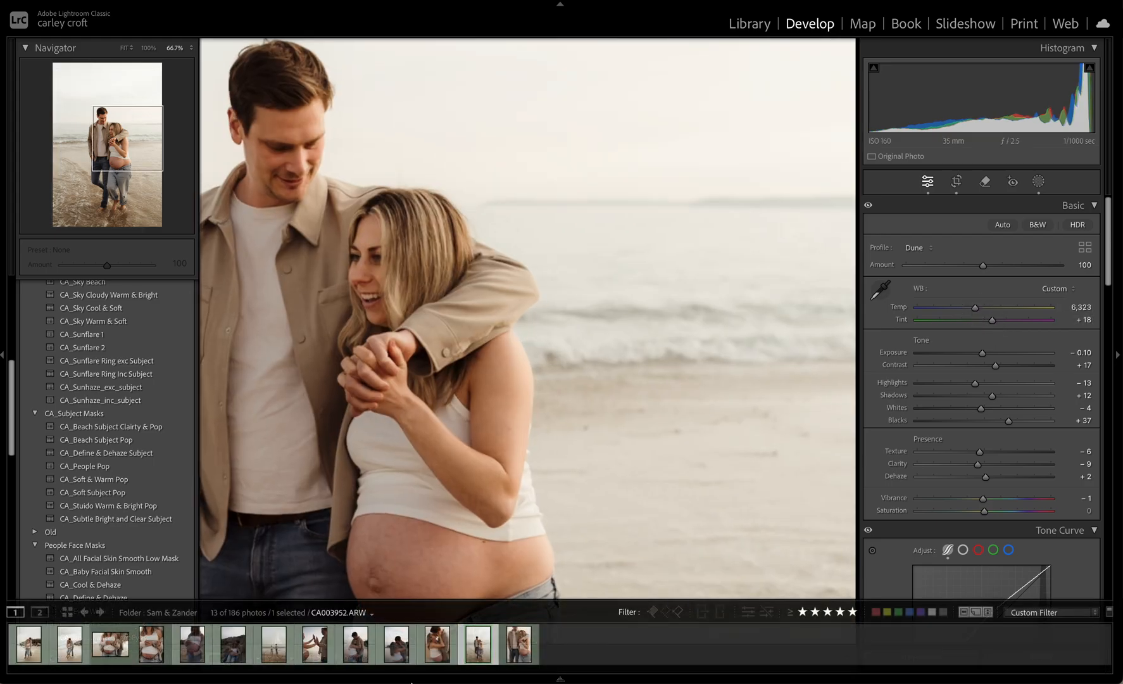
left_click(493, 298)
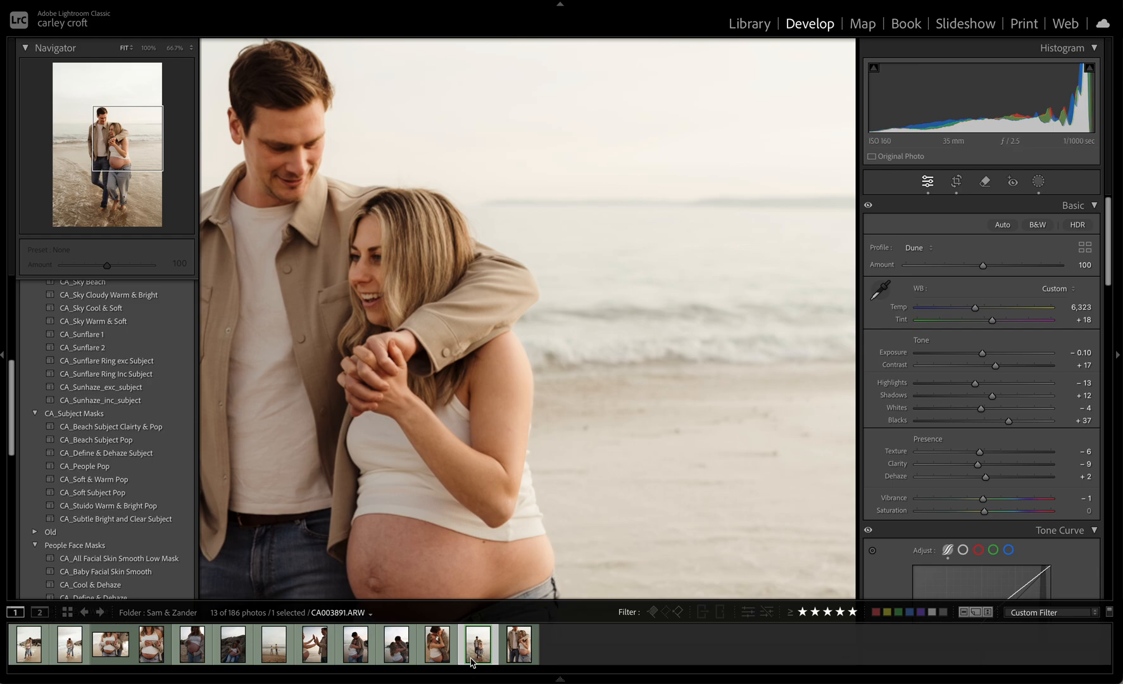
key("z")
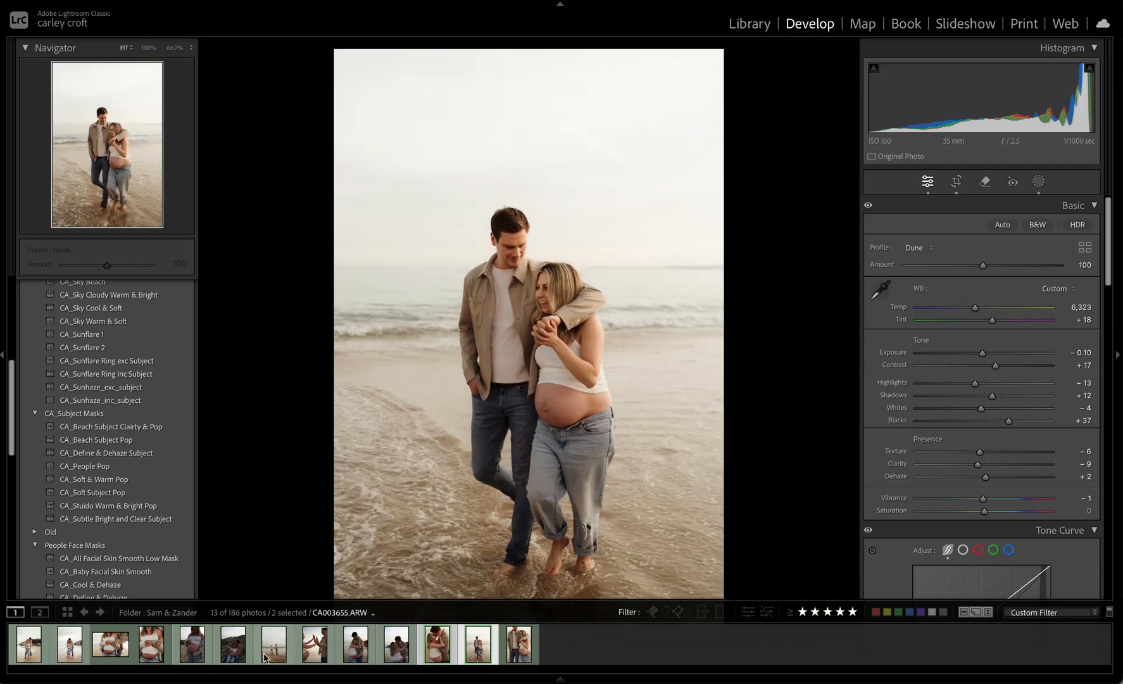
Select the six edited photos, including the first three, the distant shoreline, kissing and walking shots, and compare them together in Survey view
left_click(271, 658, "shift")
left_click(315, 644, "ctrl")
left_click(356, 645, "ctrl")
left_click(396, 645, "ctrl")
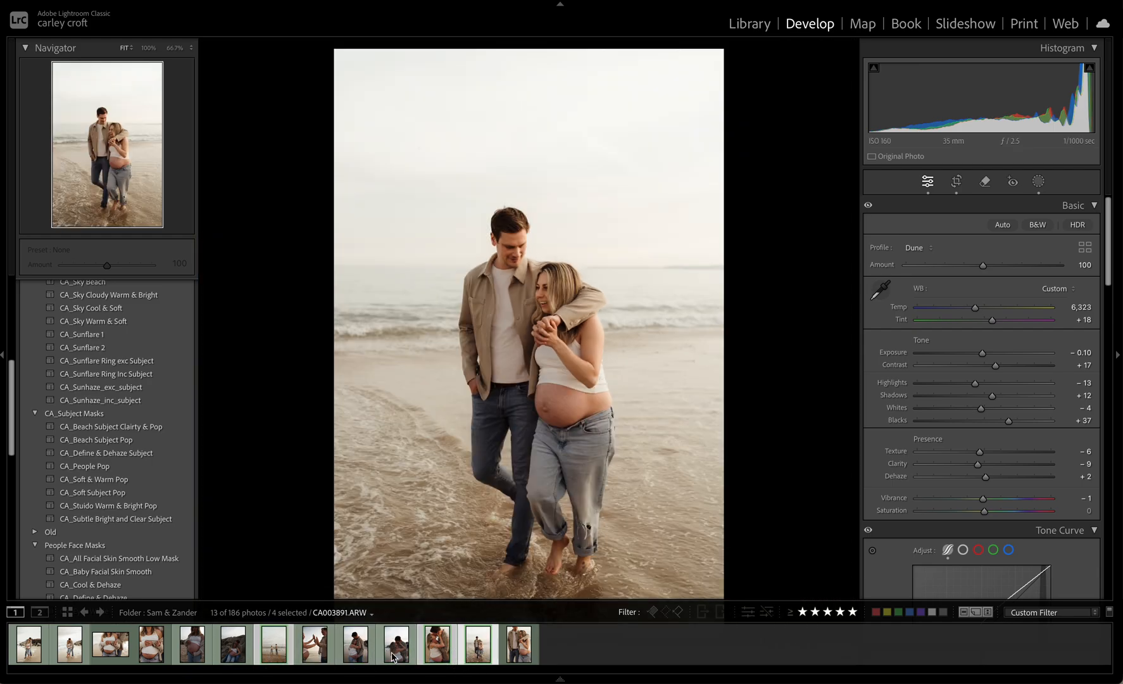
left_click(111, 652, "ctrl")
left_click(66, 658, "ctrl")
left_click(30, 652, "ctrl")
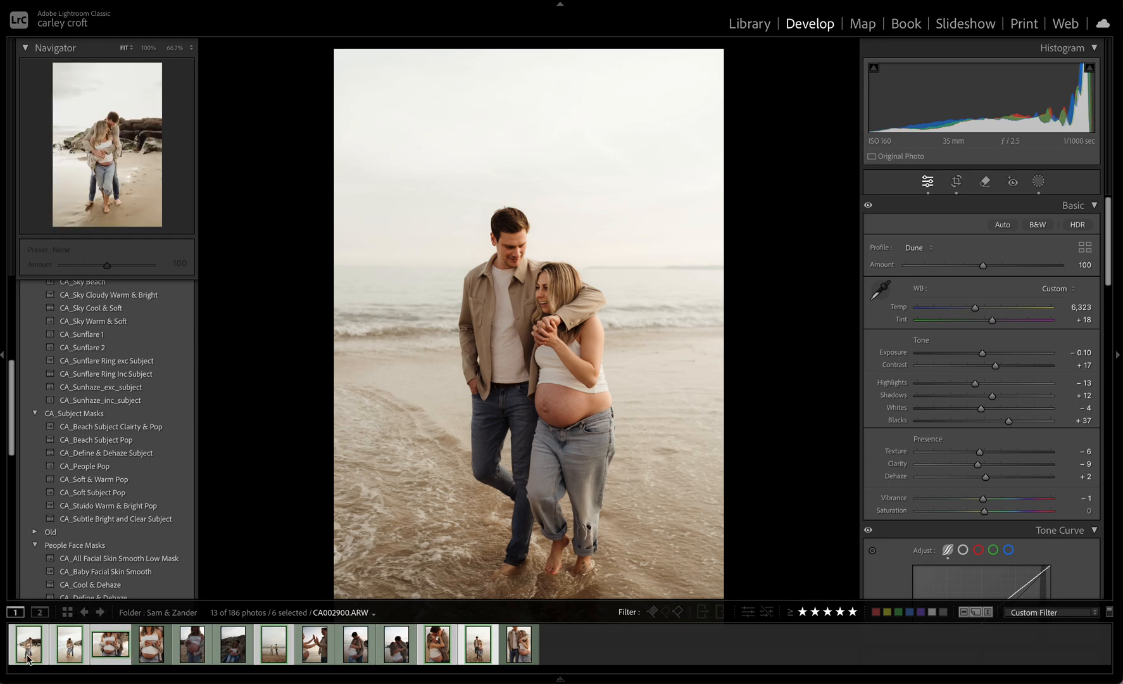
left_click(751, 25)
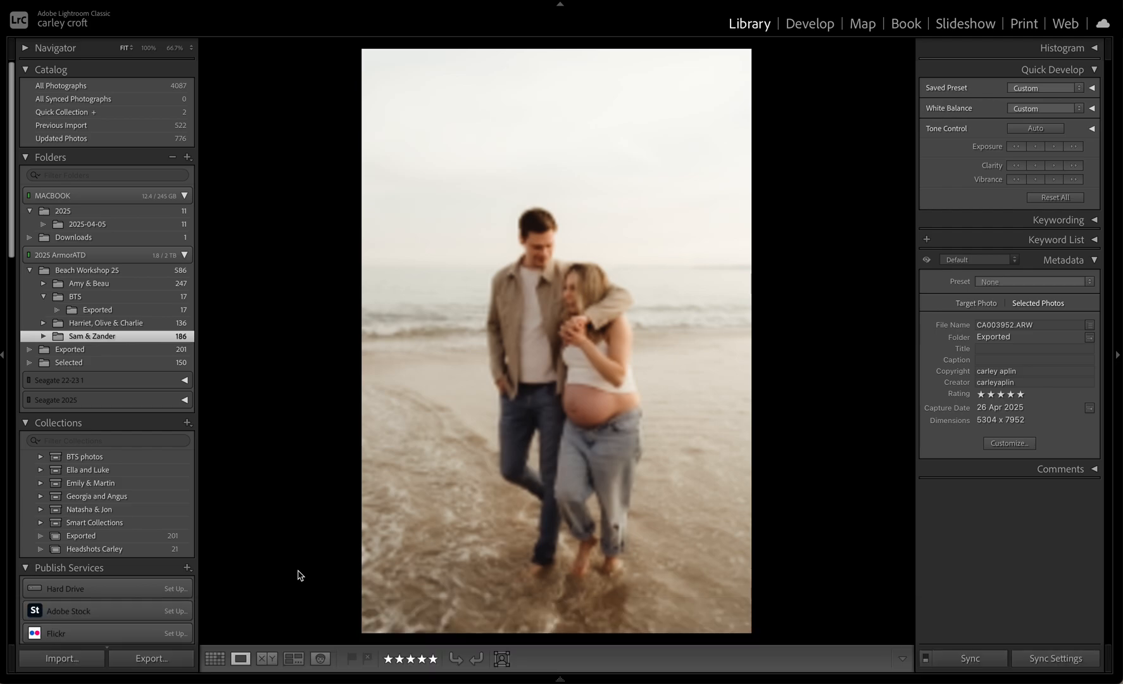
left_click(293, 659)
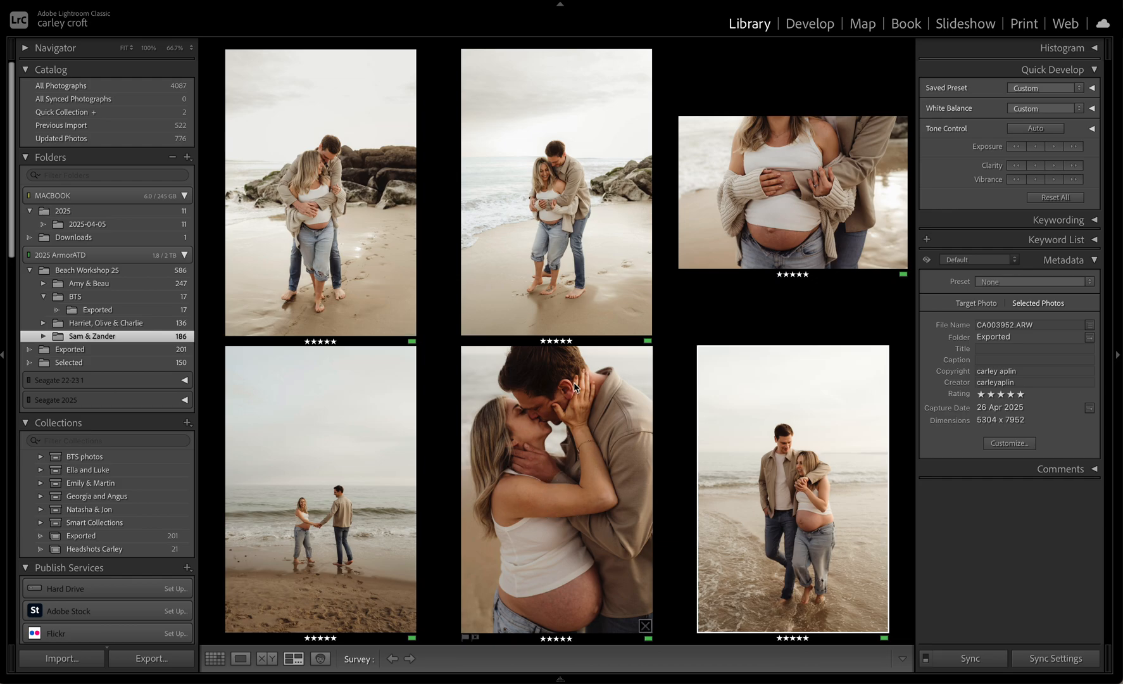
Open the first photo of the couple embracing for developing and set temperature 6,161, exposure −0.90 and contrast +26
left_click(380, 255)
key("e")
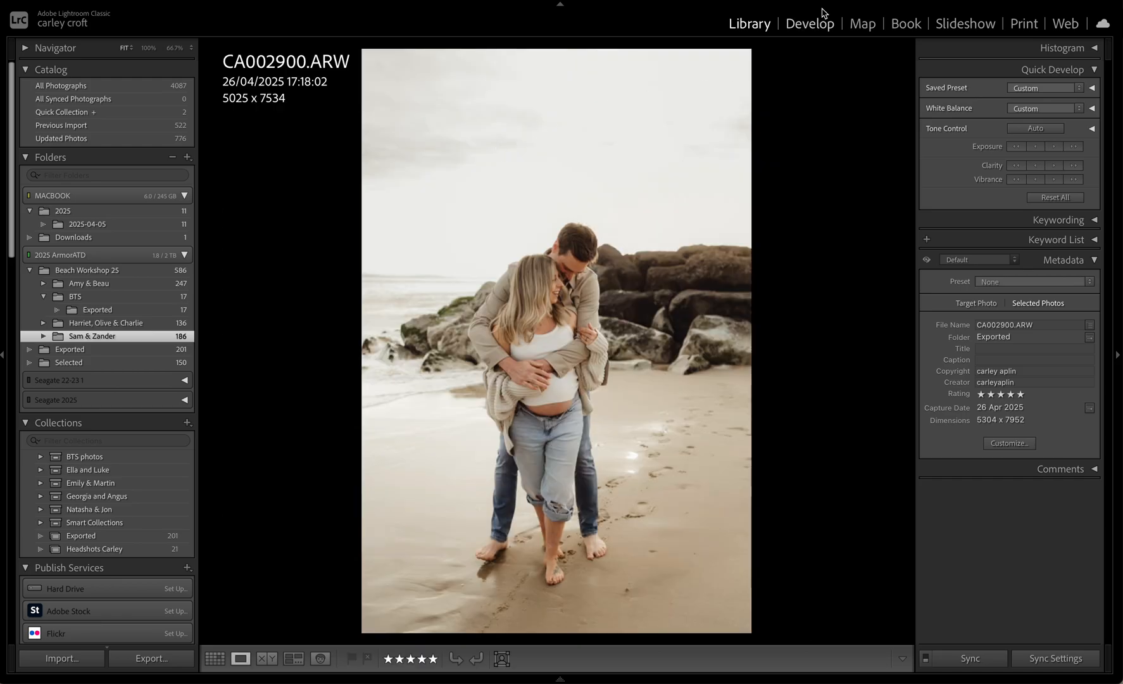
left_click(816, 28)
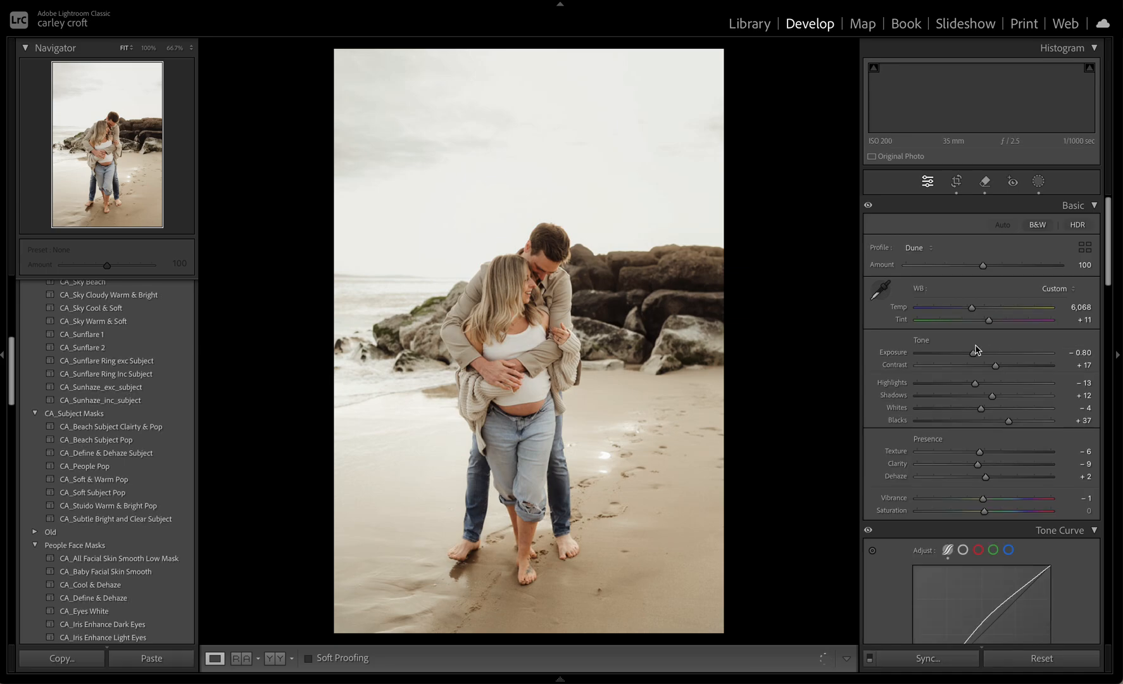
left_click_drag(973, 307, 975, 309)
left_click_drag(995, 365, 1001, 369)
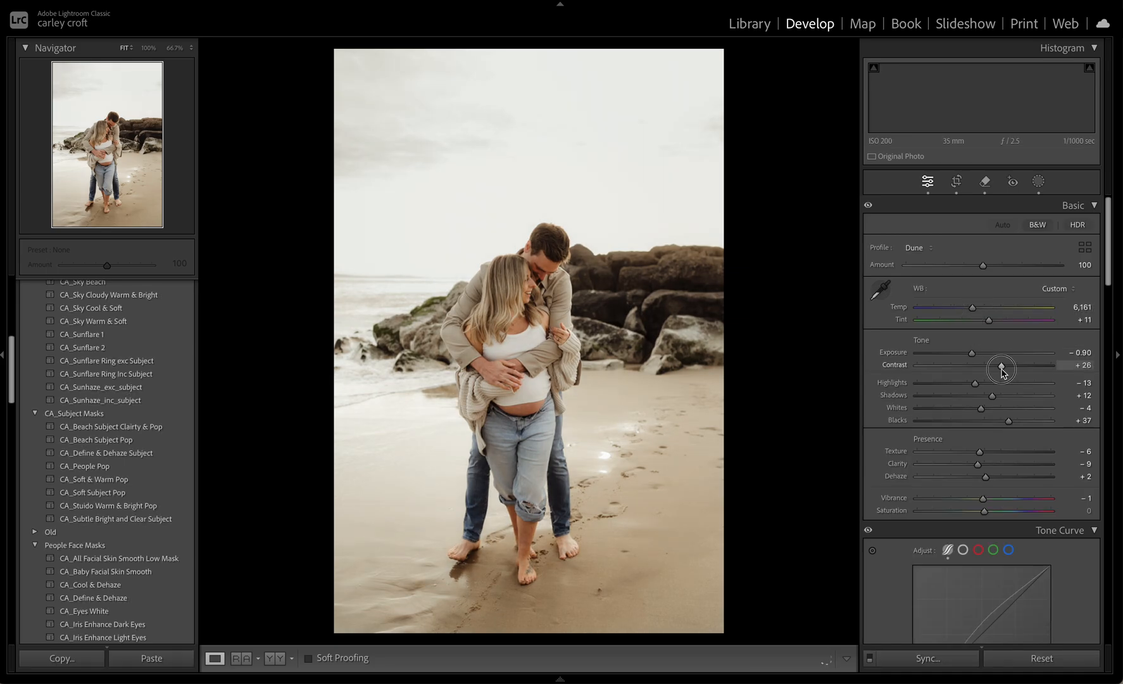
left_click(994, 420)
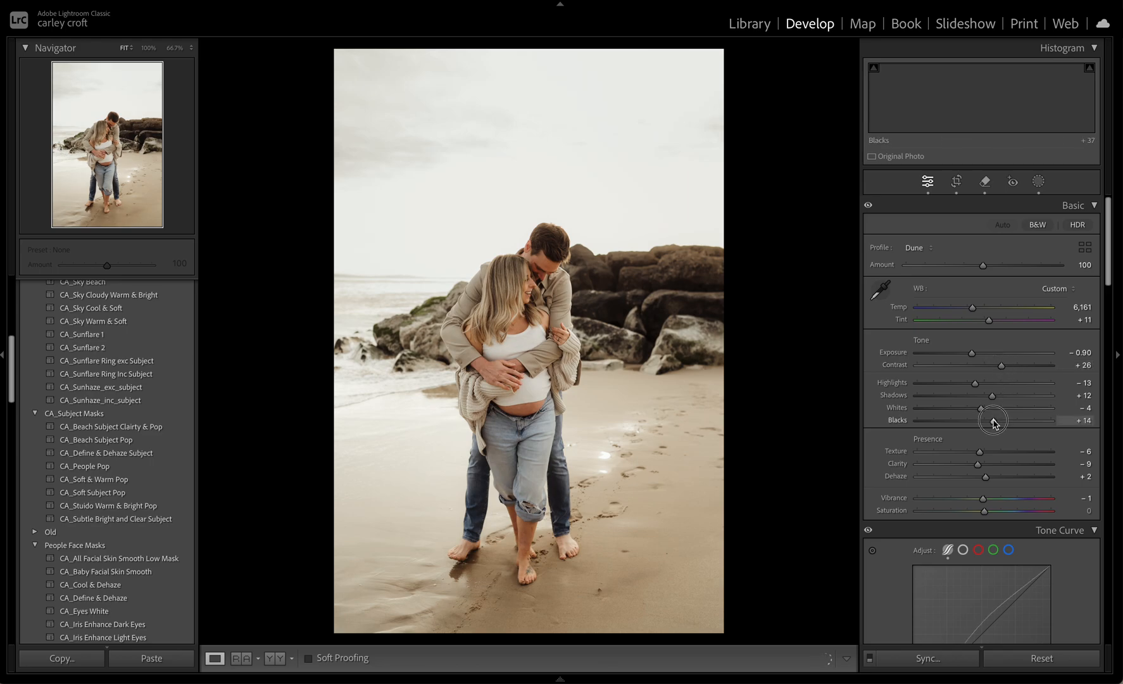
left_click_drag(994, 421, 997, 420)
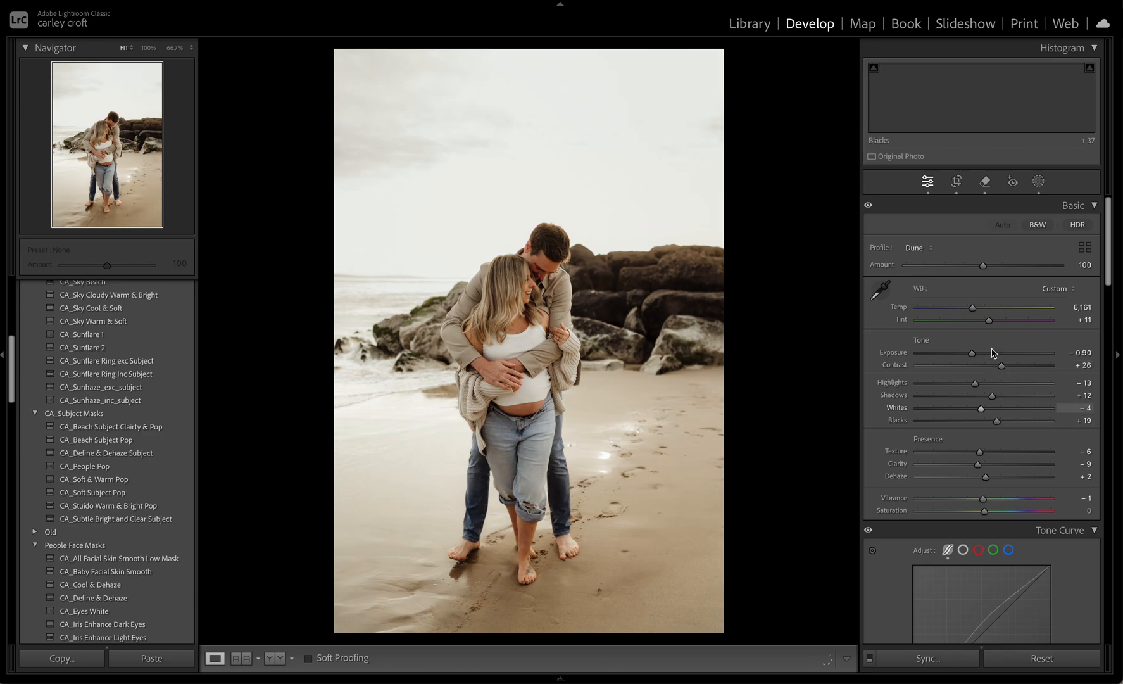
left_click(989, 310)
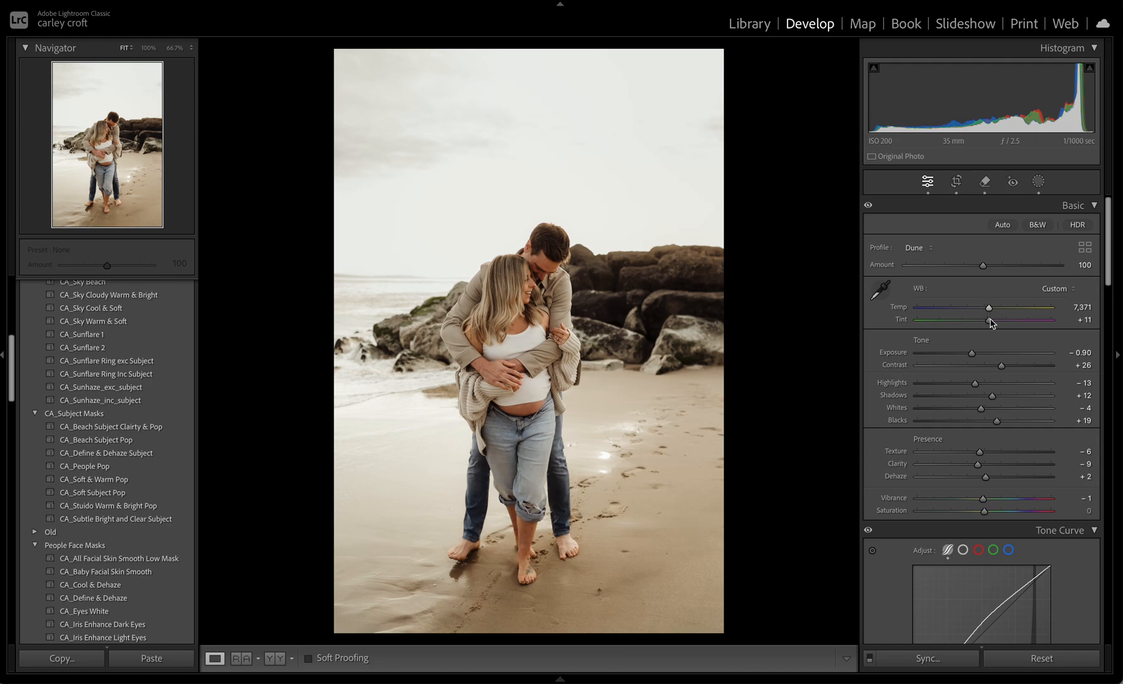
key("ctrl+z")
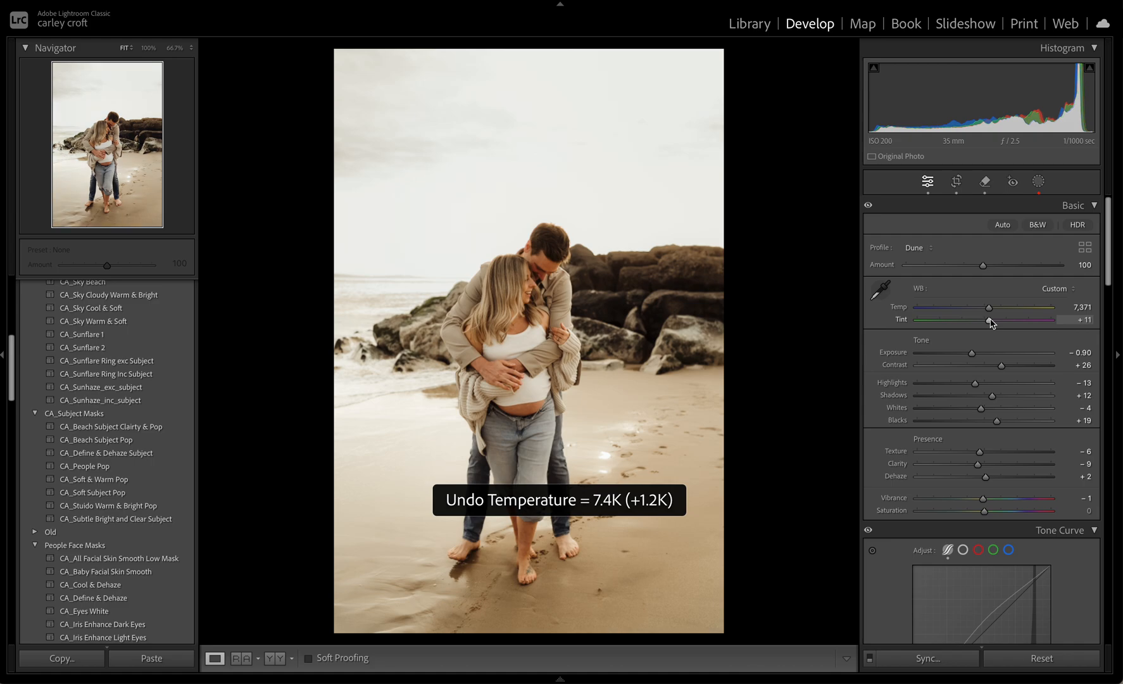
key("ctrl+z")
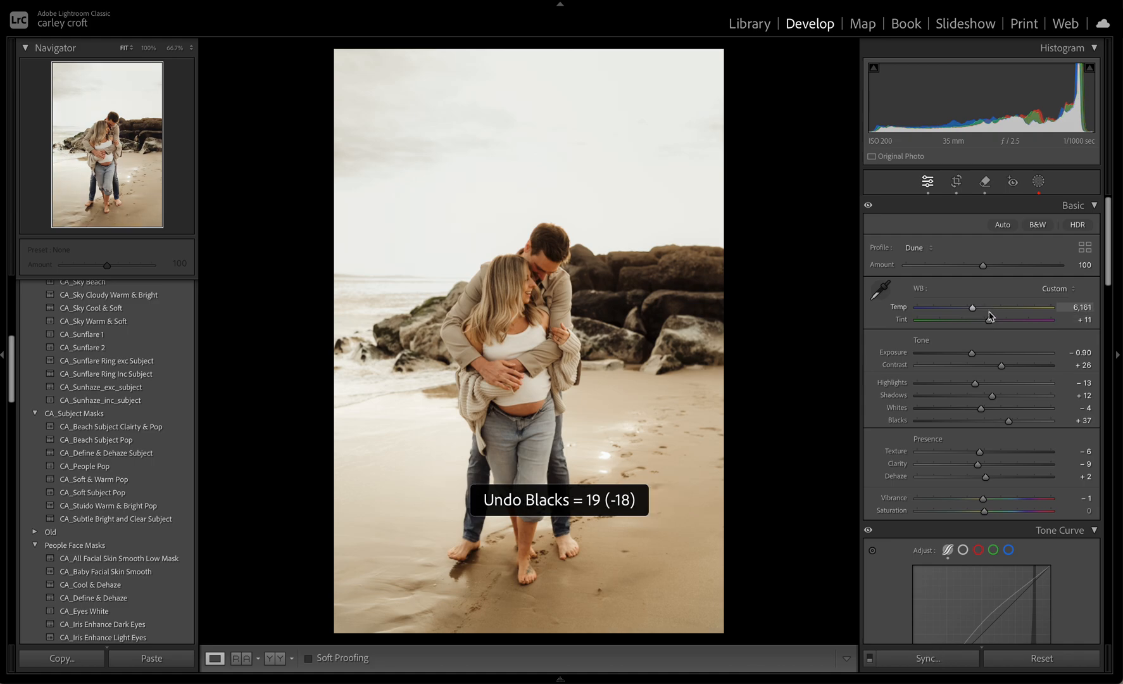
Set the embracing photo's blacks to +27, temperature to 6,285 and tint to +13
left_click_drag(1008, 421, 1003, 422)
left_click_drag(972, 308, 975, 309)
left_click_drag(989, 321, 990, 321)
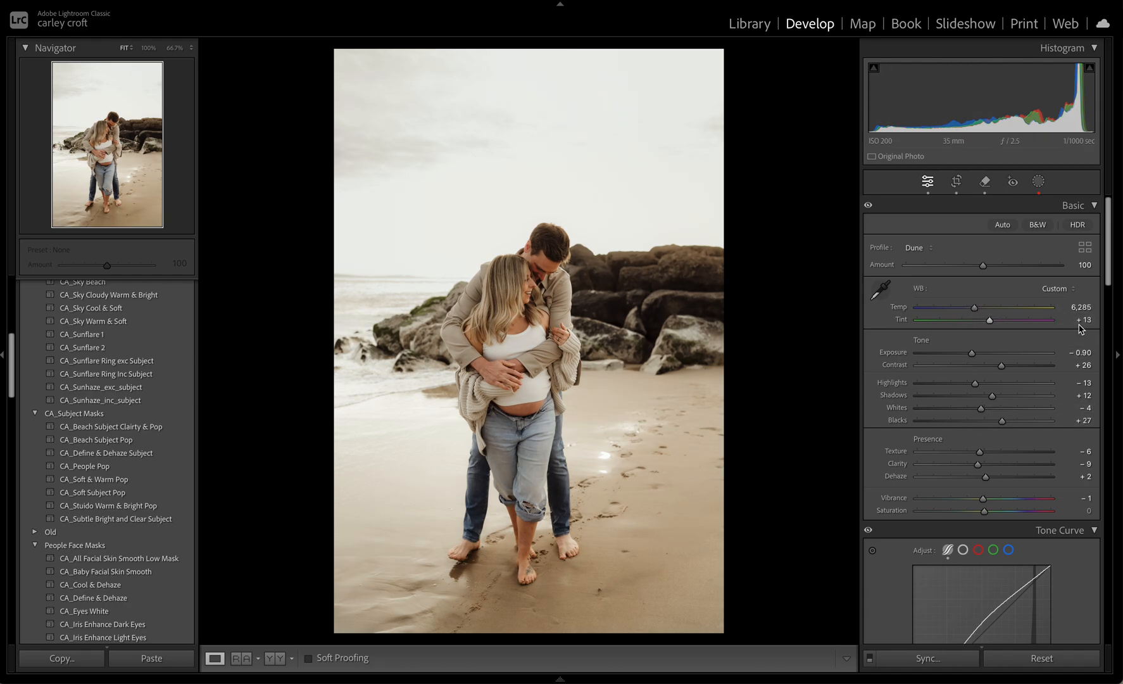
On the close-up kissing photo, reduce the Dune profile amount to 77 and set the temperature to 5,893
mouse_move(424, 680)
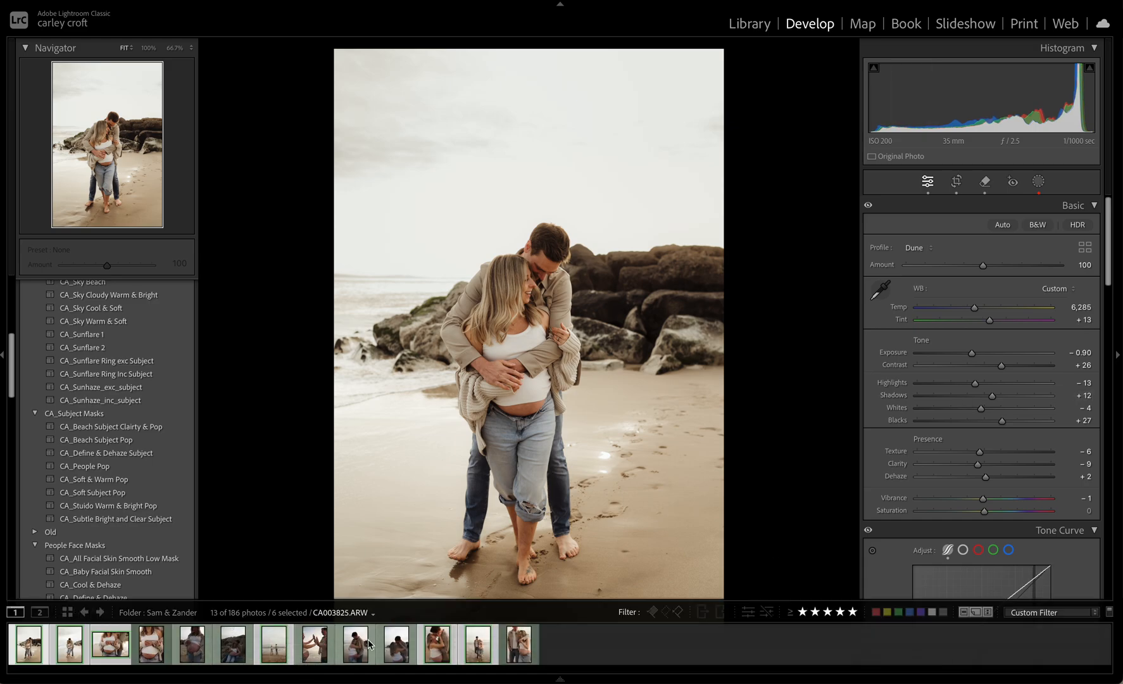
left_click(427, 646)
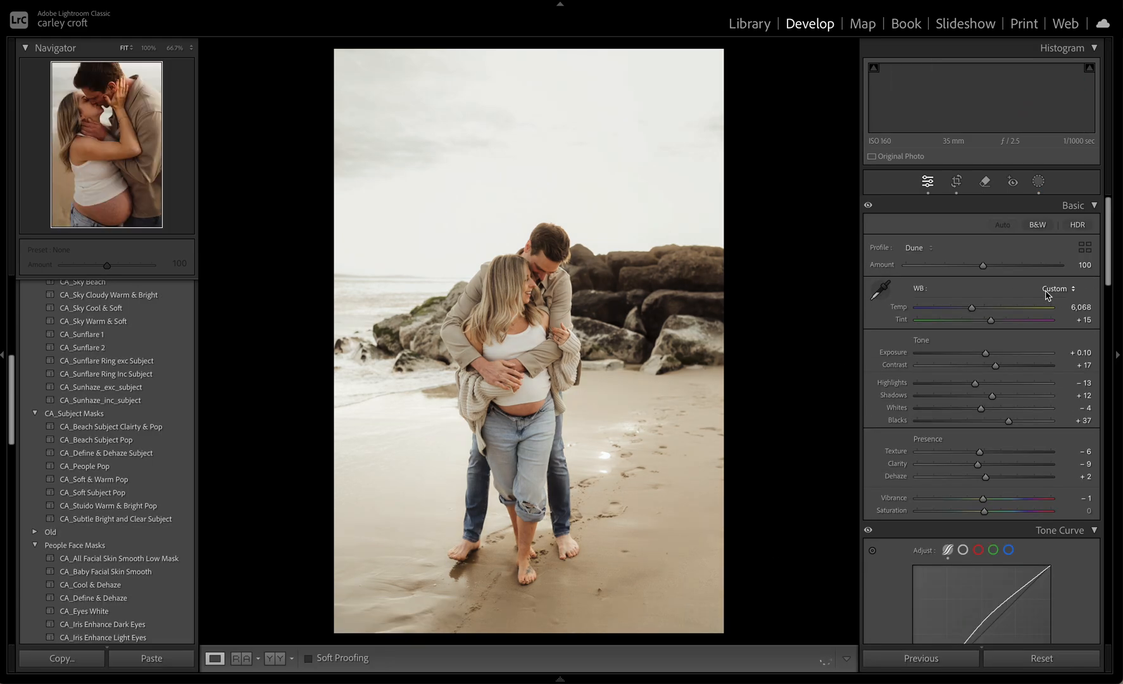
left_click_drag(969, 313, 969, 313)
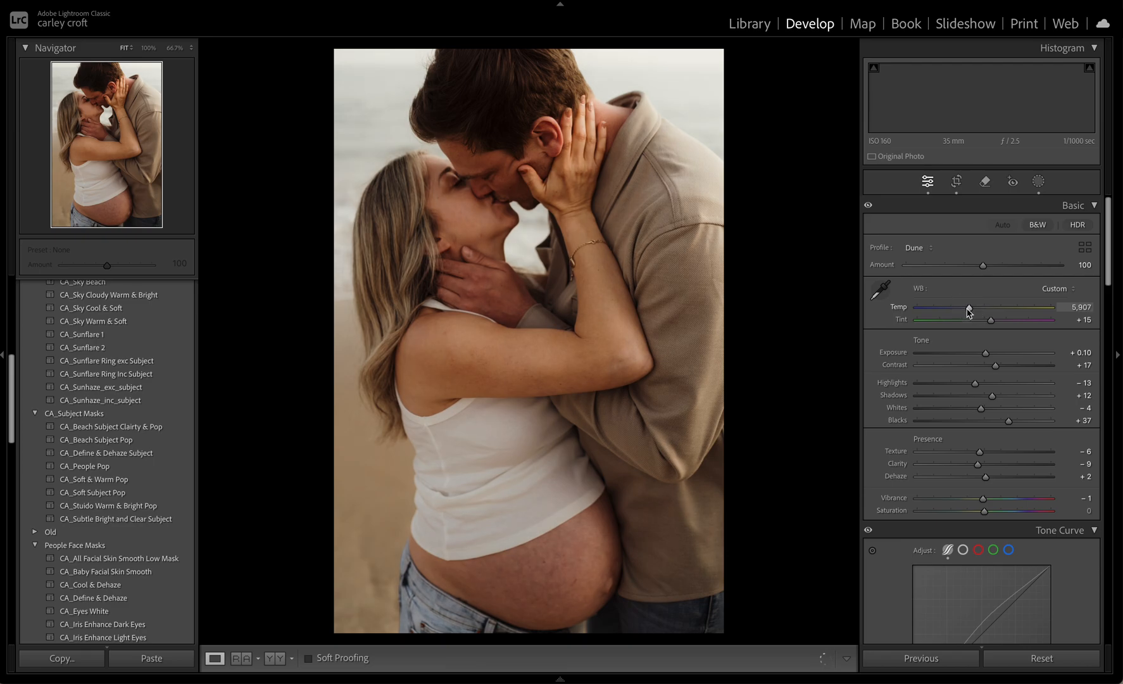
mouse_move(952, 266)
left_mouse_down()
mouse_move(1015, 271)
mouse_move(924, 278)
mouse_move(965, 282)
left_mouse_up()
left_click_drag(969, 308, 974, 315)
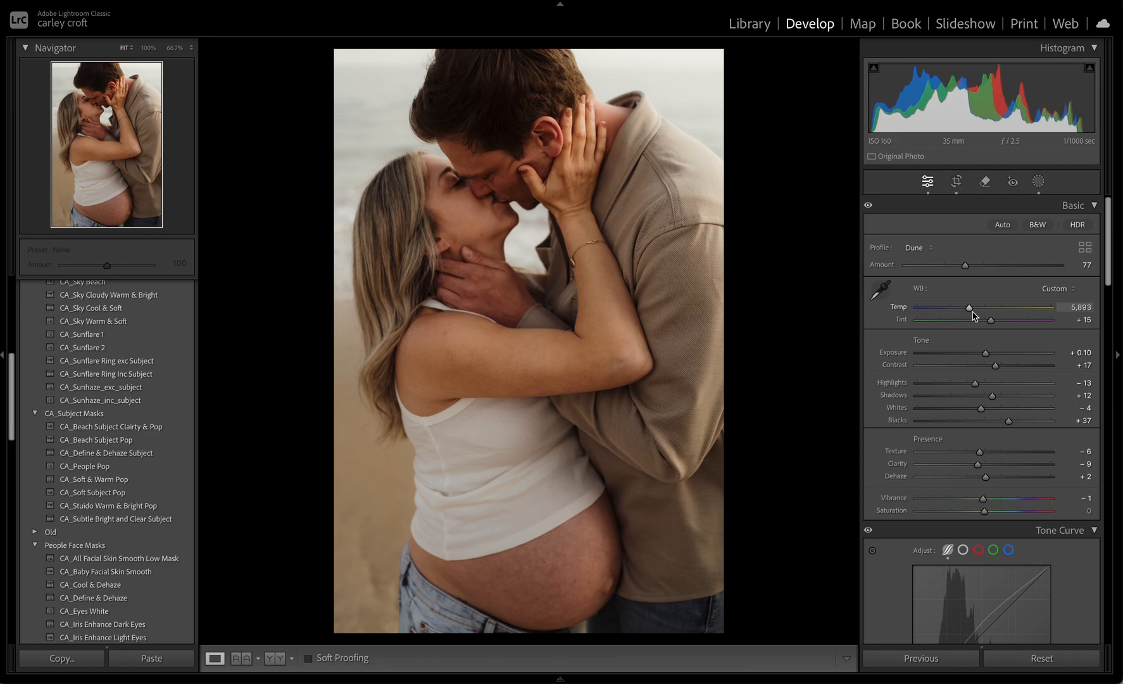
Create a virtual copy of the close-up kissing photo and apply the black-and-white Slate preset to the copy
mouse_move(478, 677)
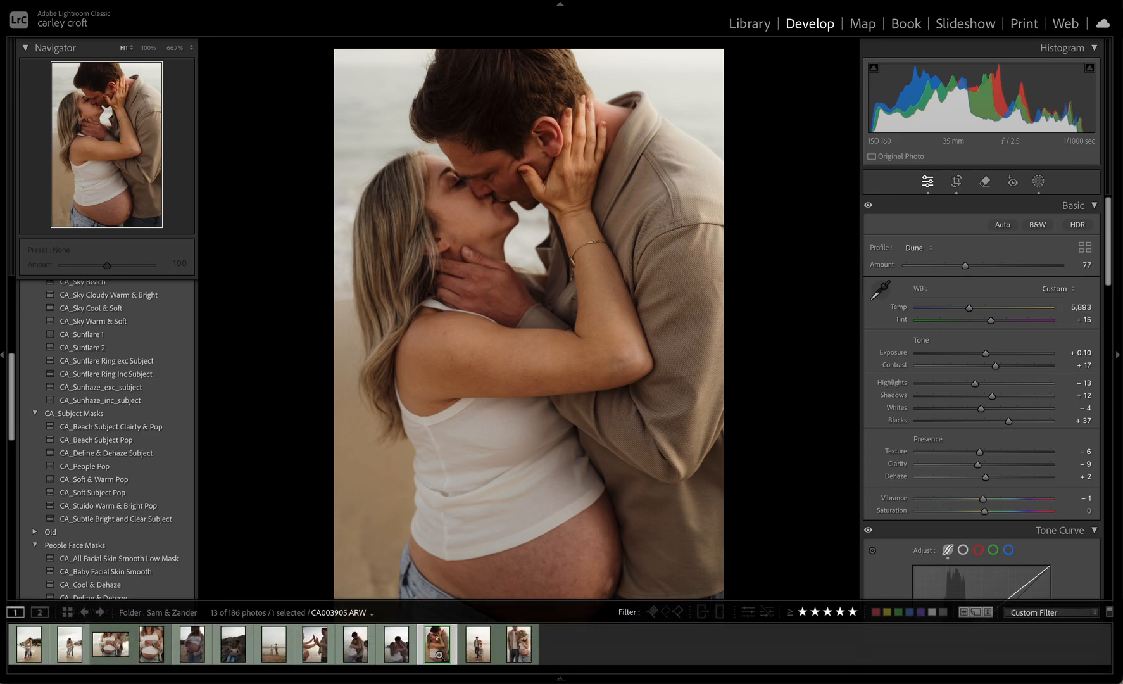
right_click(434, 655)
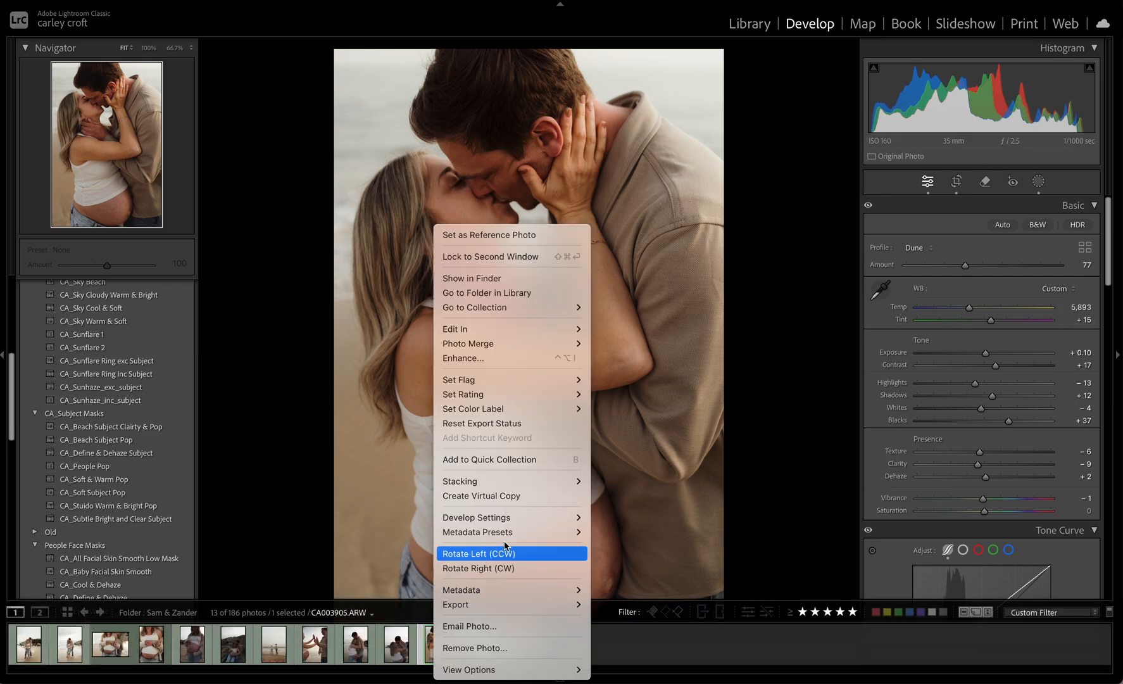
left_click(525, 496)
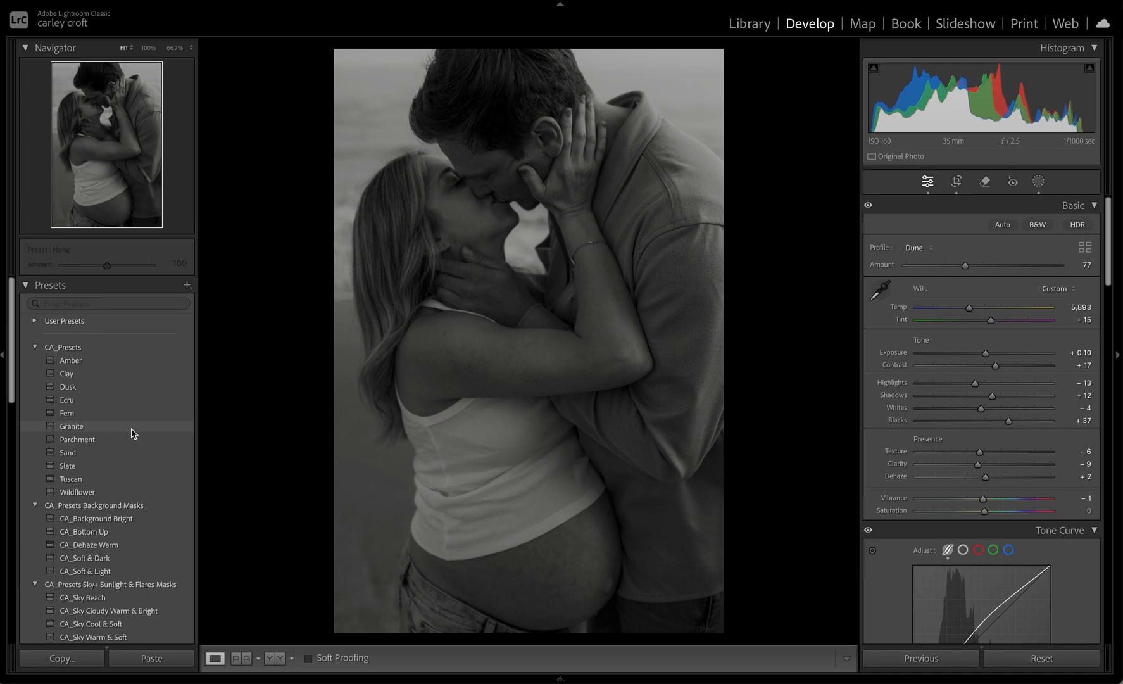
left_click(119, 466)
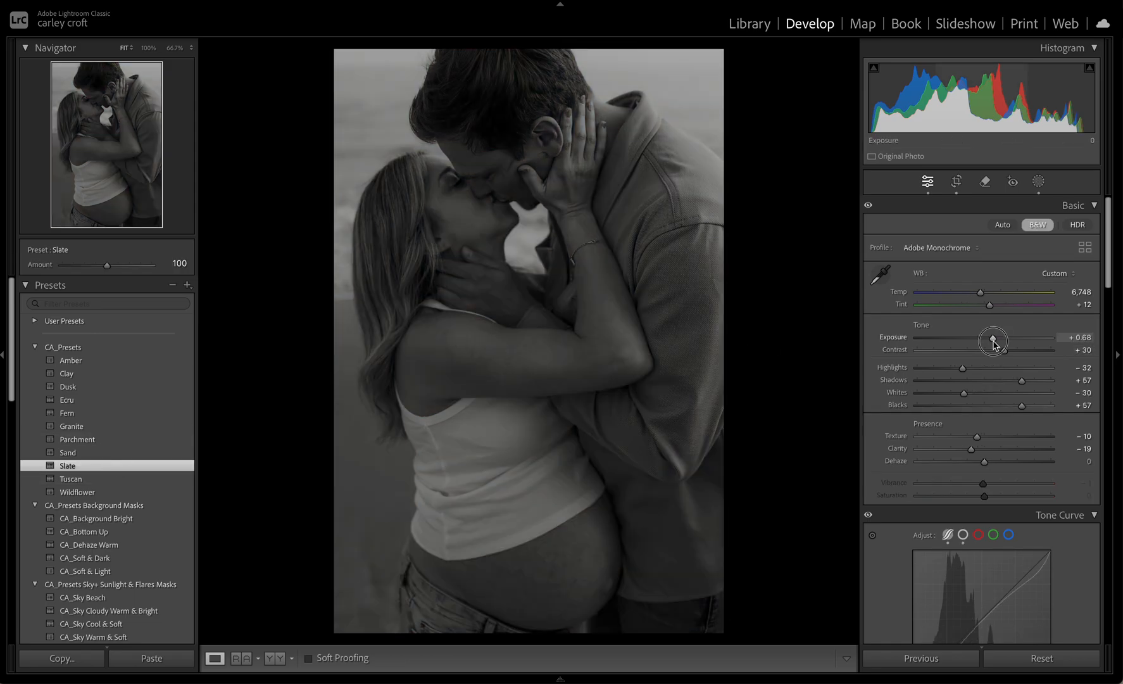
Set the black-and-white copy's exposure to +0.30, contrast to +45 and whites to +4, and rotate its crop very slightly
left_click_drag(993, 343, 1015, 355)
left_click_drag(964, 393, 987, 393)
left_click(957, 182)
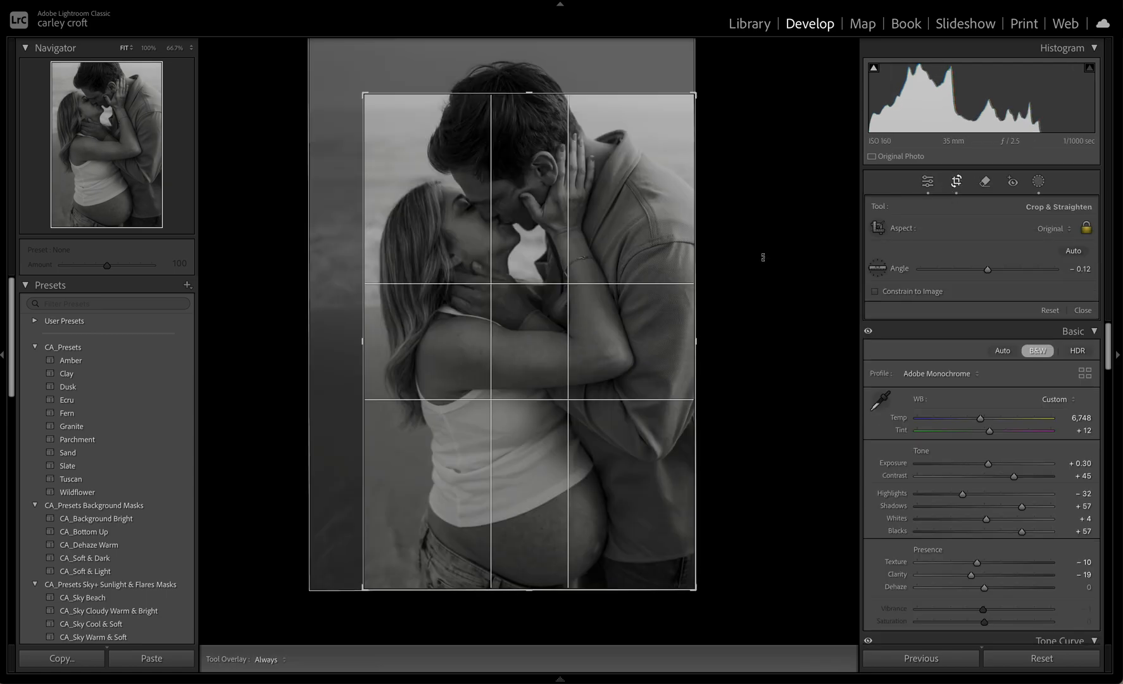
left_click_drag(762, 261, 763, 256)
key("Return")
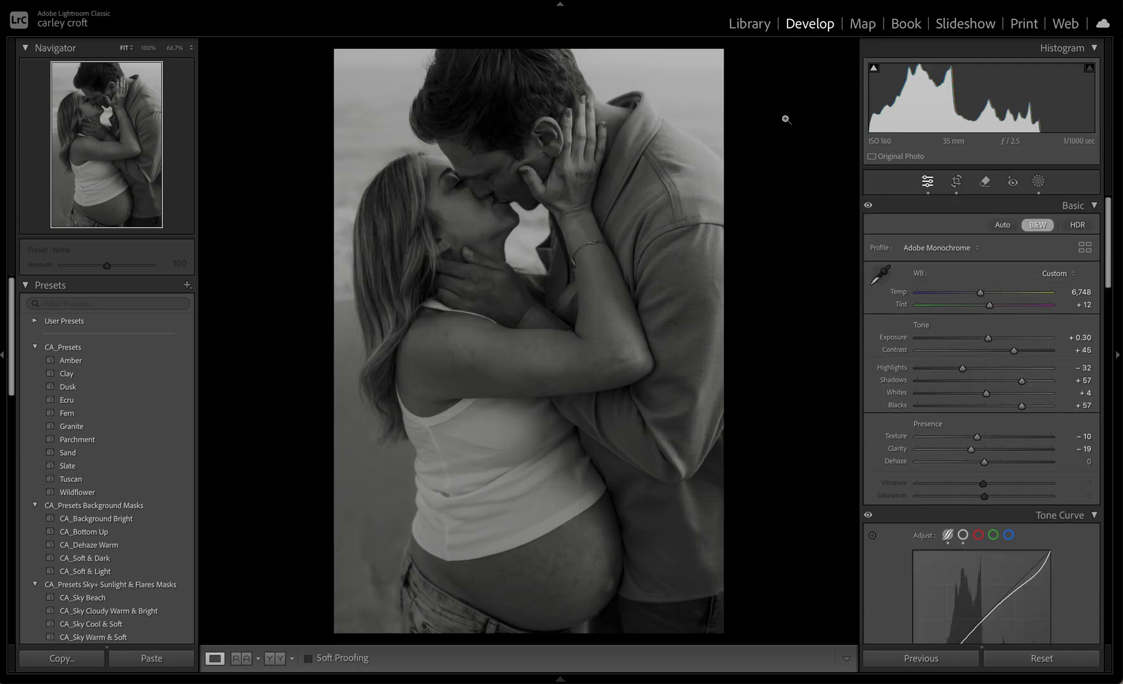
Compare the first three photos, distant shoreline, both kissing versions and the last two couple photos together in Survey view
mouse_move(556, 682)
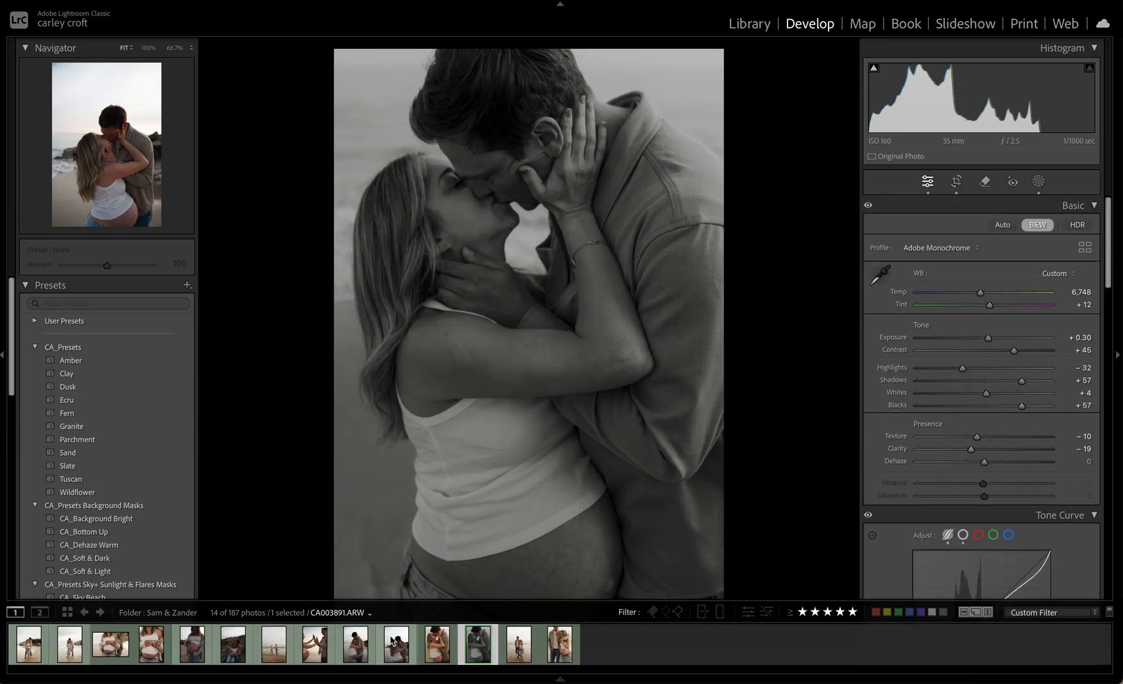
left_click(446, 656, "super")
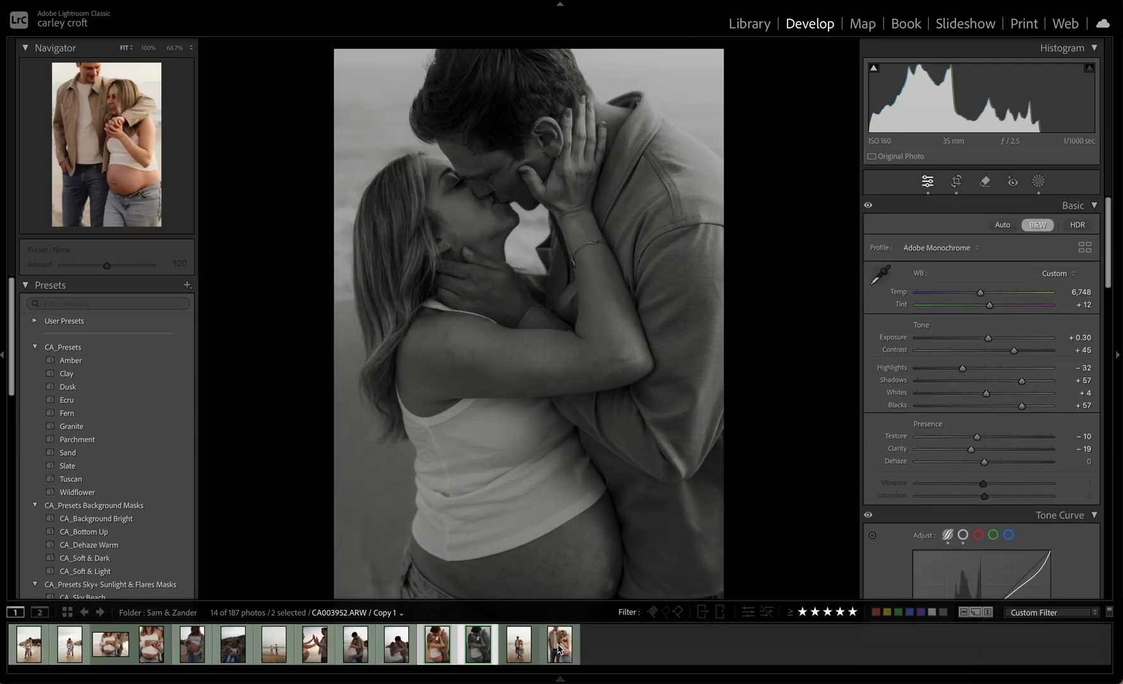
left_click(516, 646, "super")
left_click(553, 649, "super")
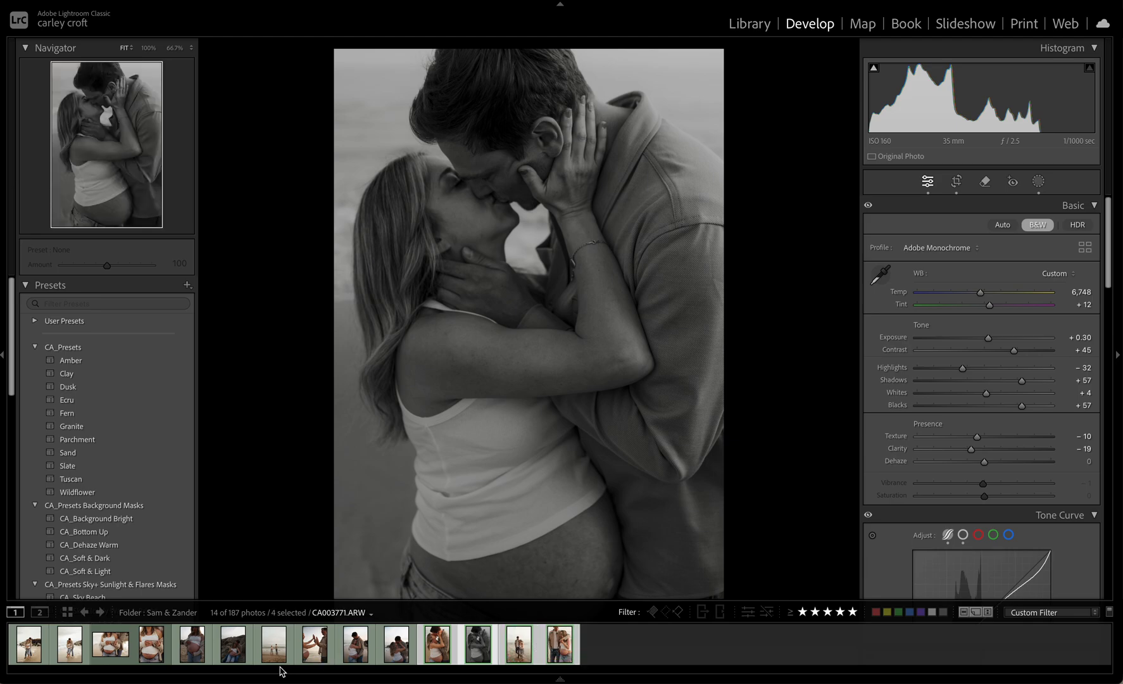
left_click(279, 647, "super")
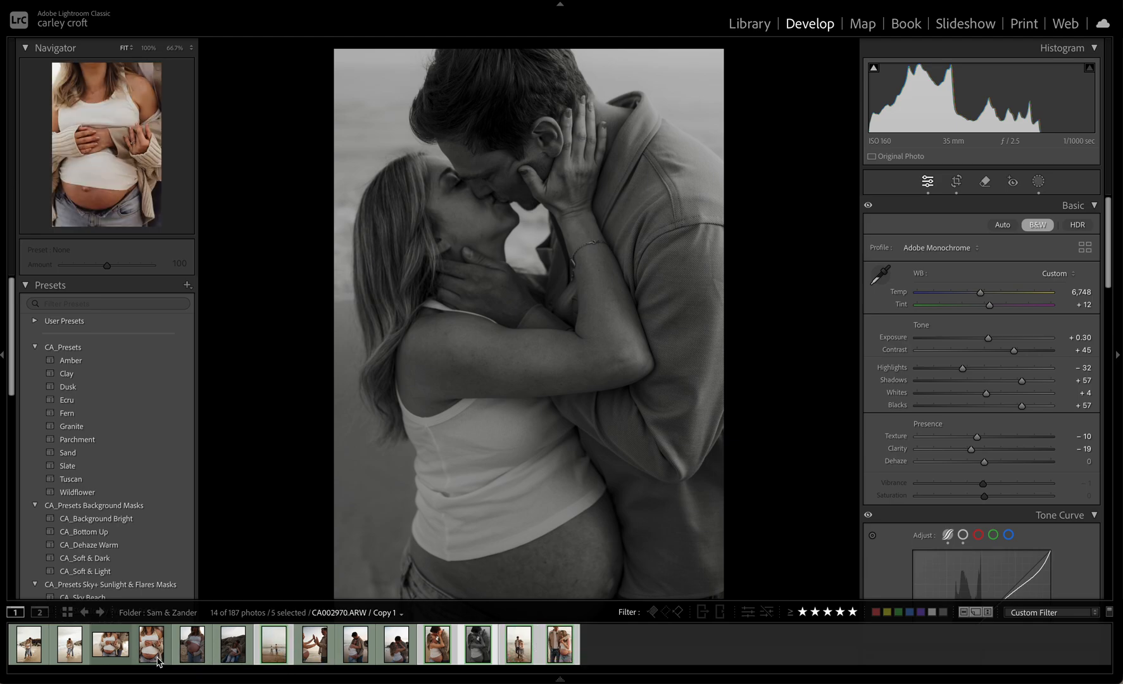
left_click(111, 646, "super")
left_click(71, 647, "super")
left_click(31, 646, "super")
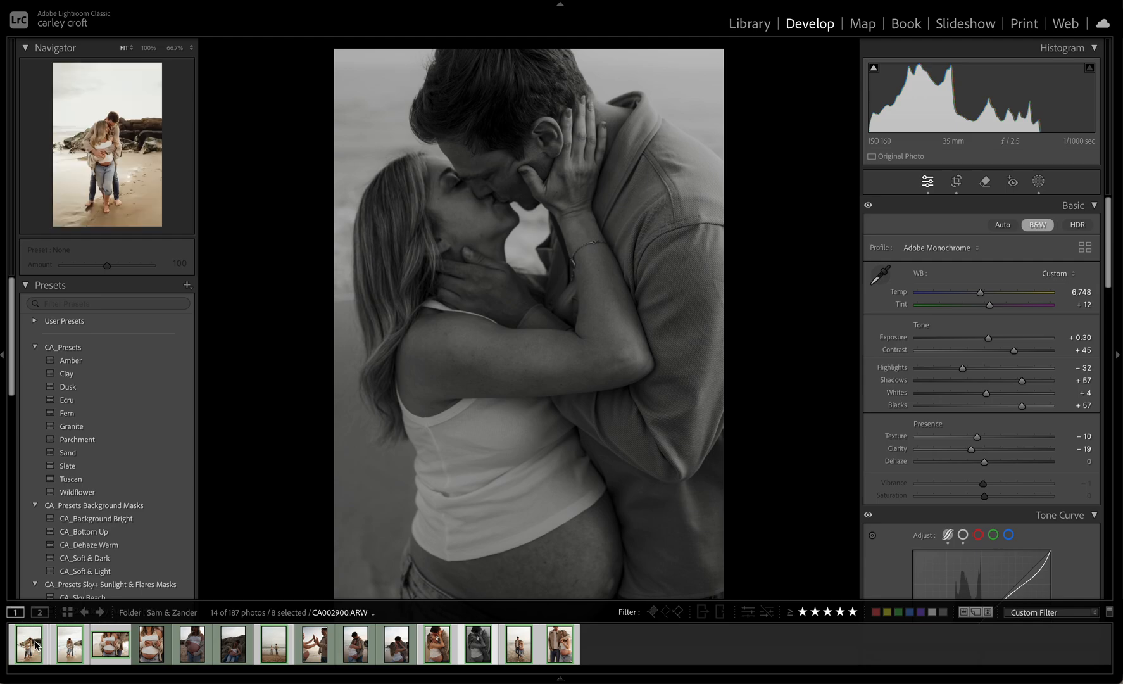
left_click(749, 24)
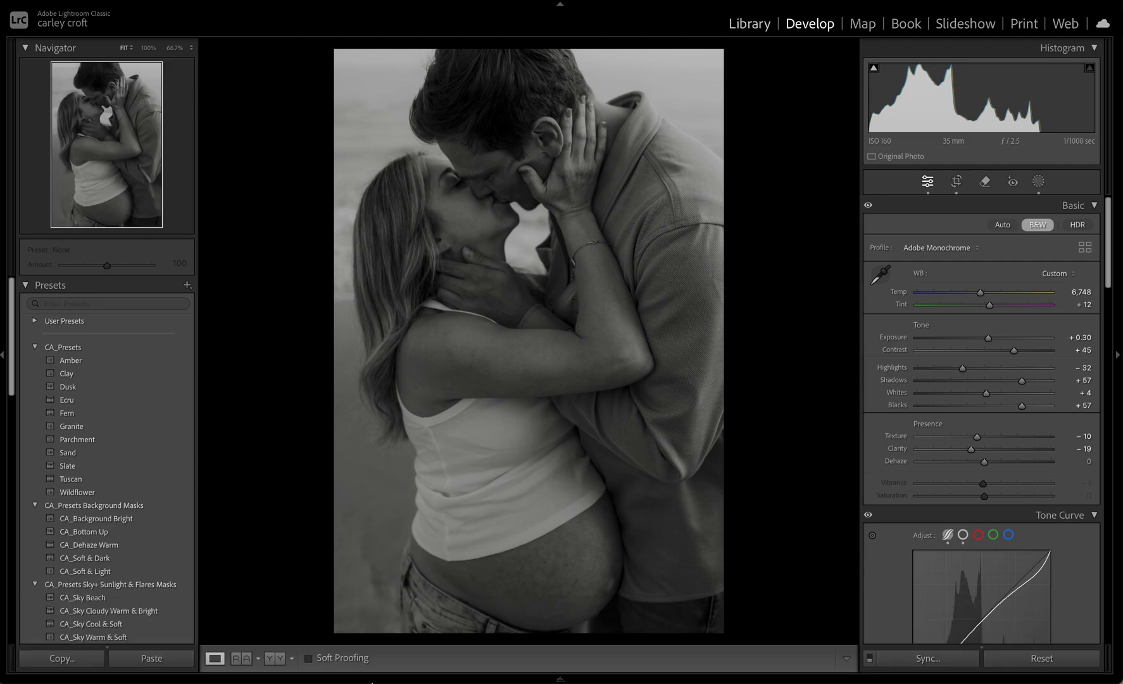
mouse_move(338, 682)
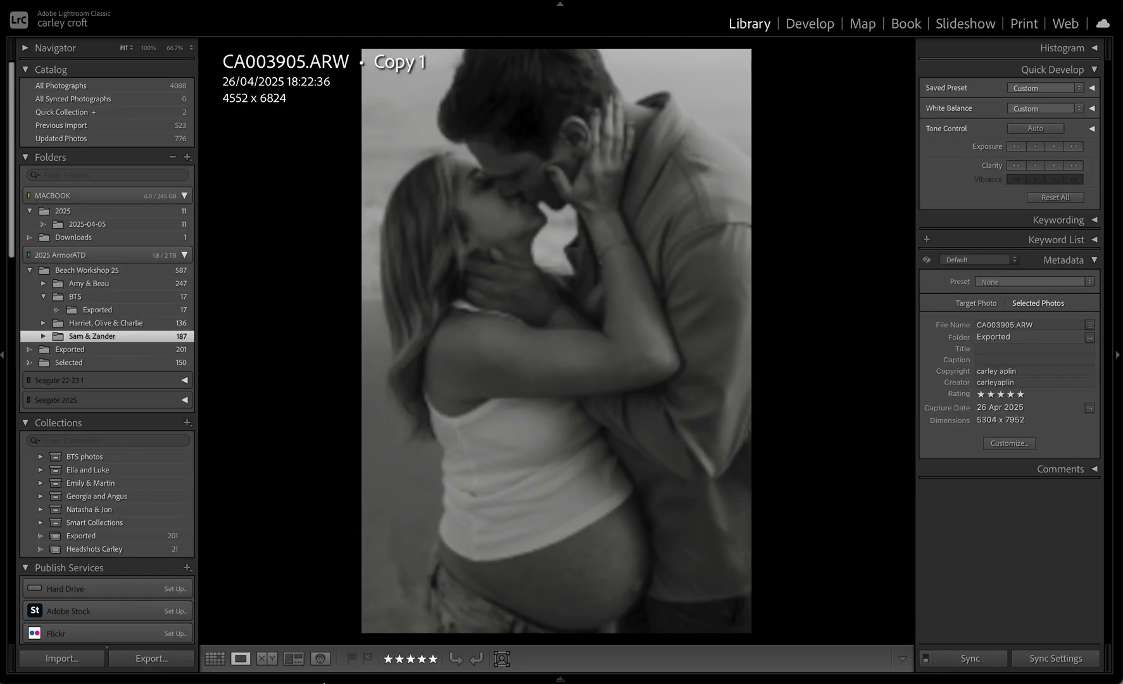
left_click(294, 660)
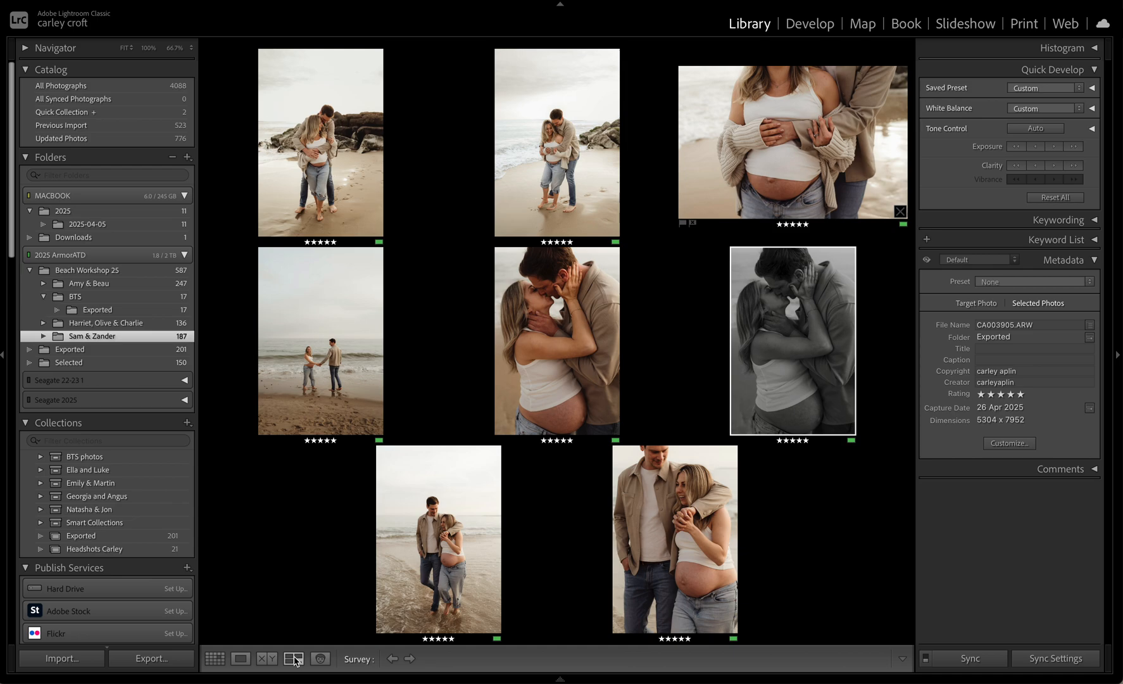